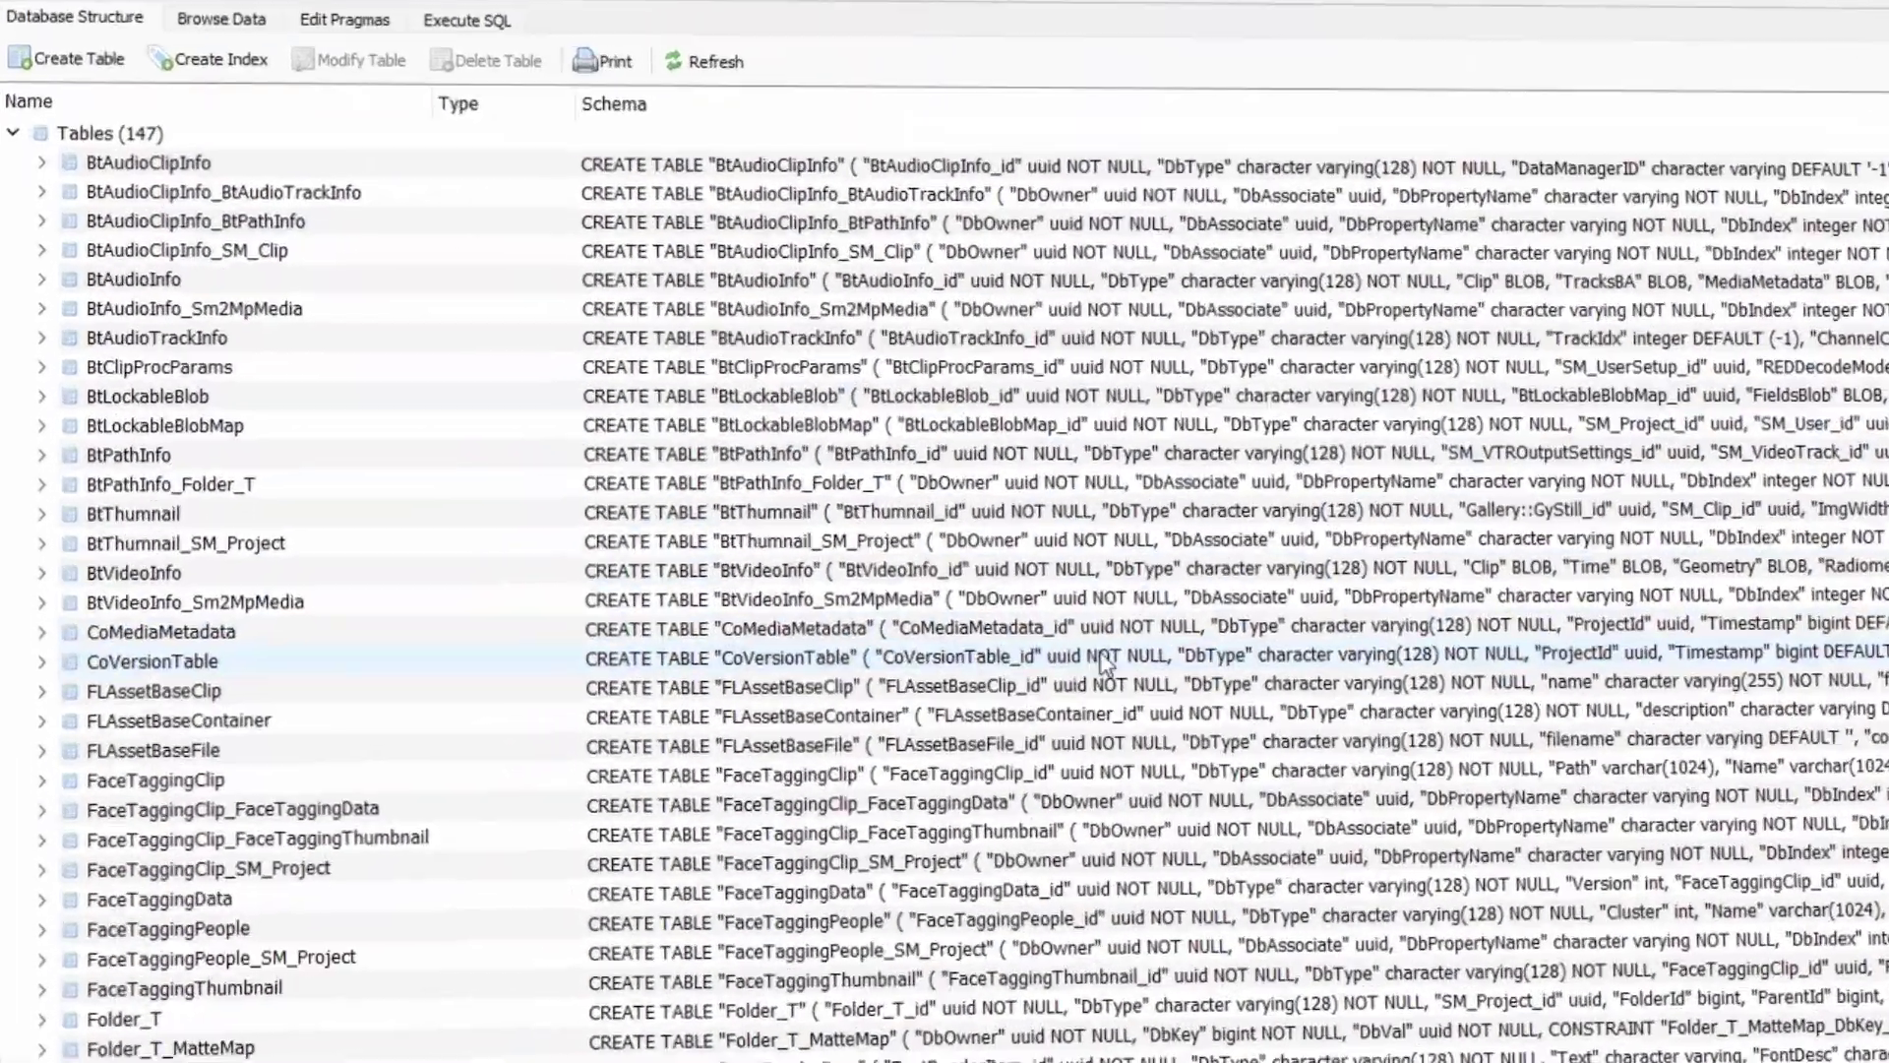
# - Scroll through the rescue tool's main.dart source code in VS Code
pyautogui.scroll(-1, 1485, 504)
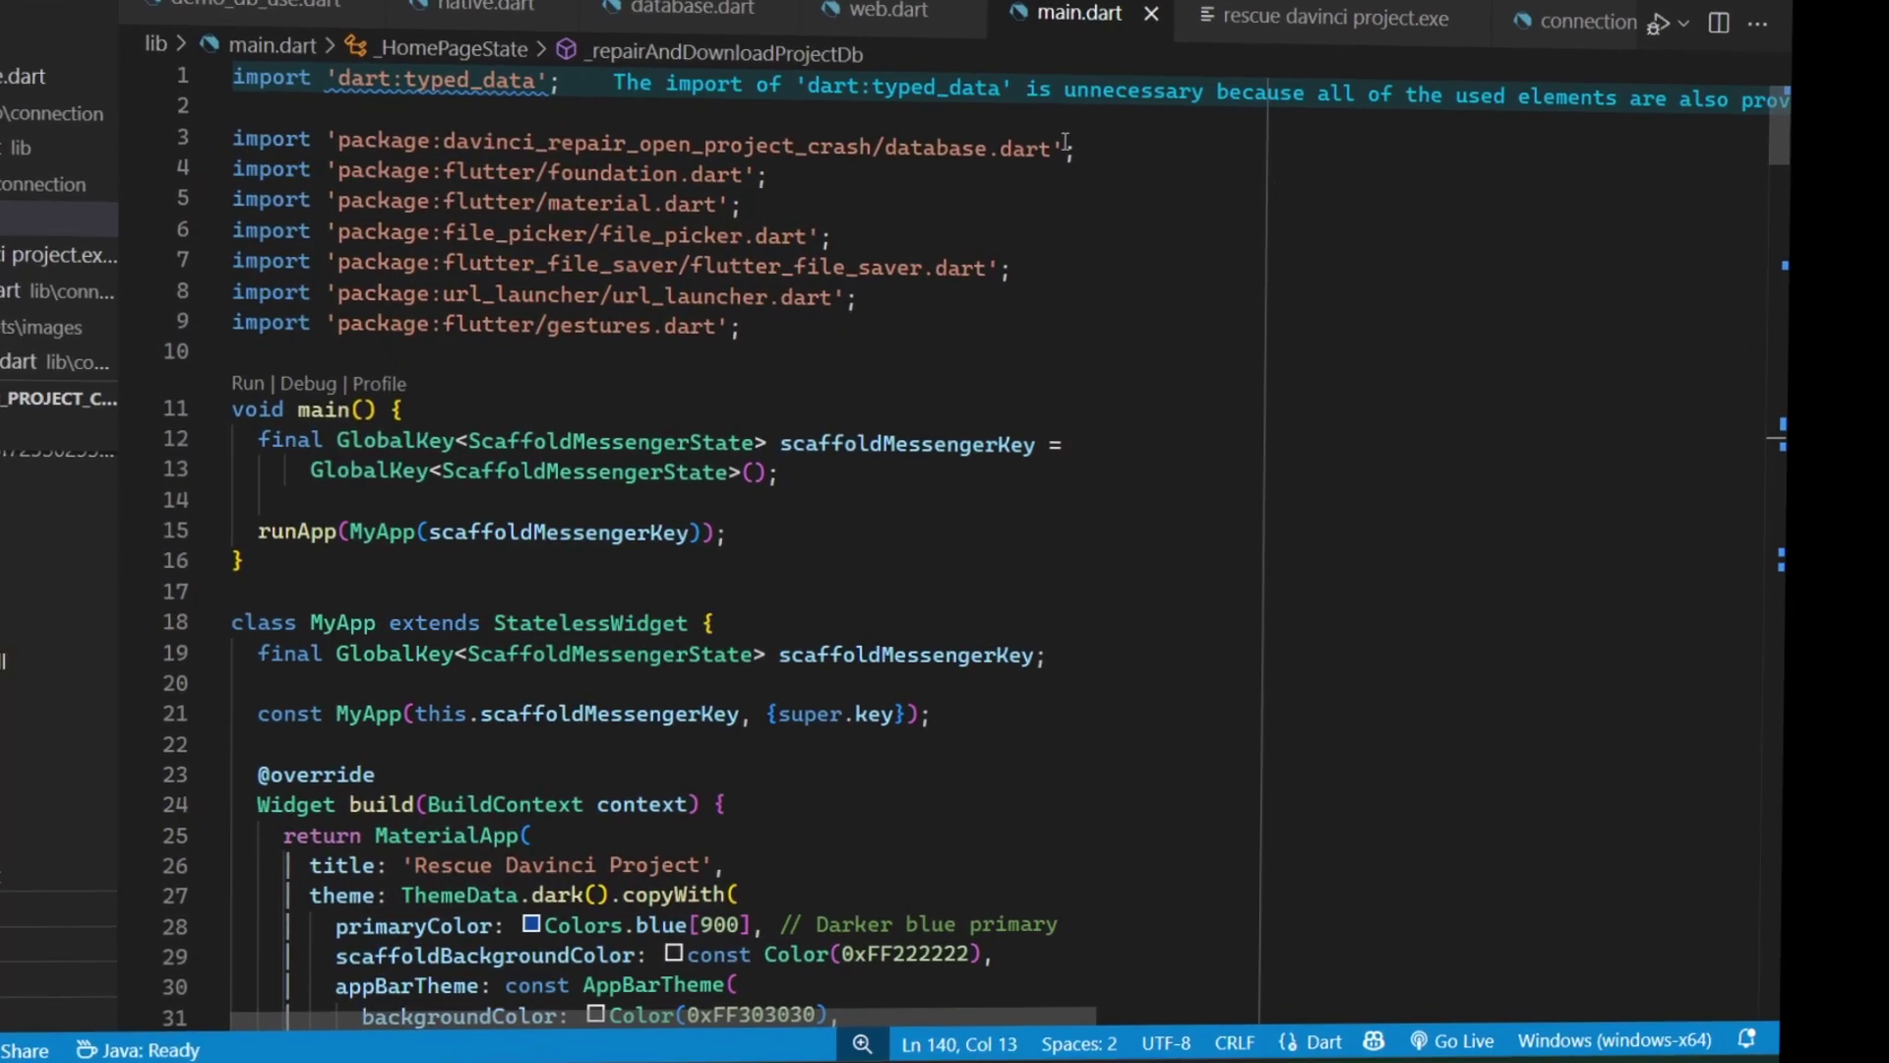
pyautogui.scroll(-3, 537, 504)
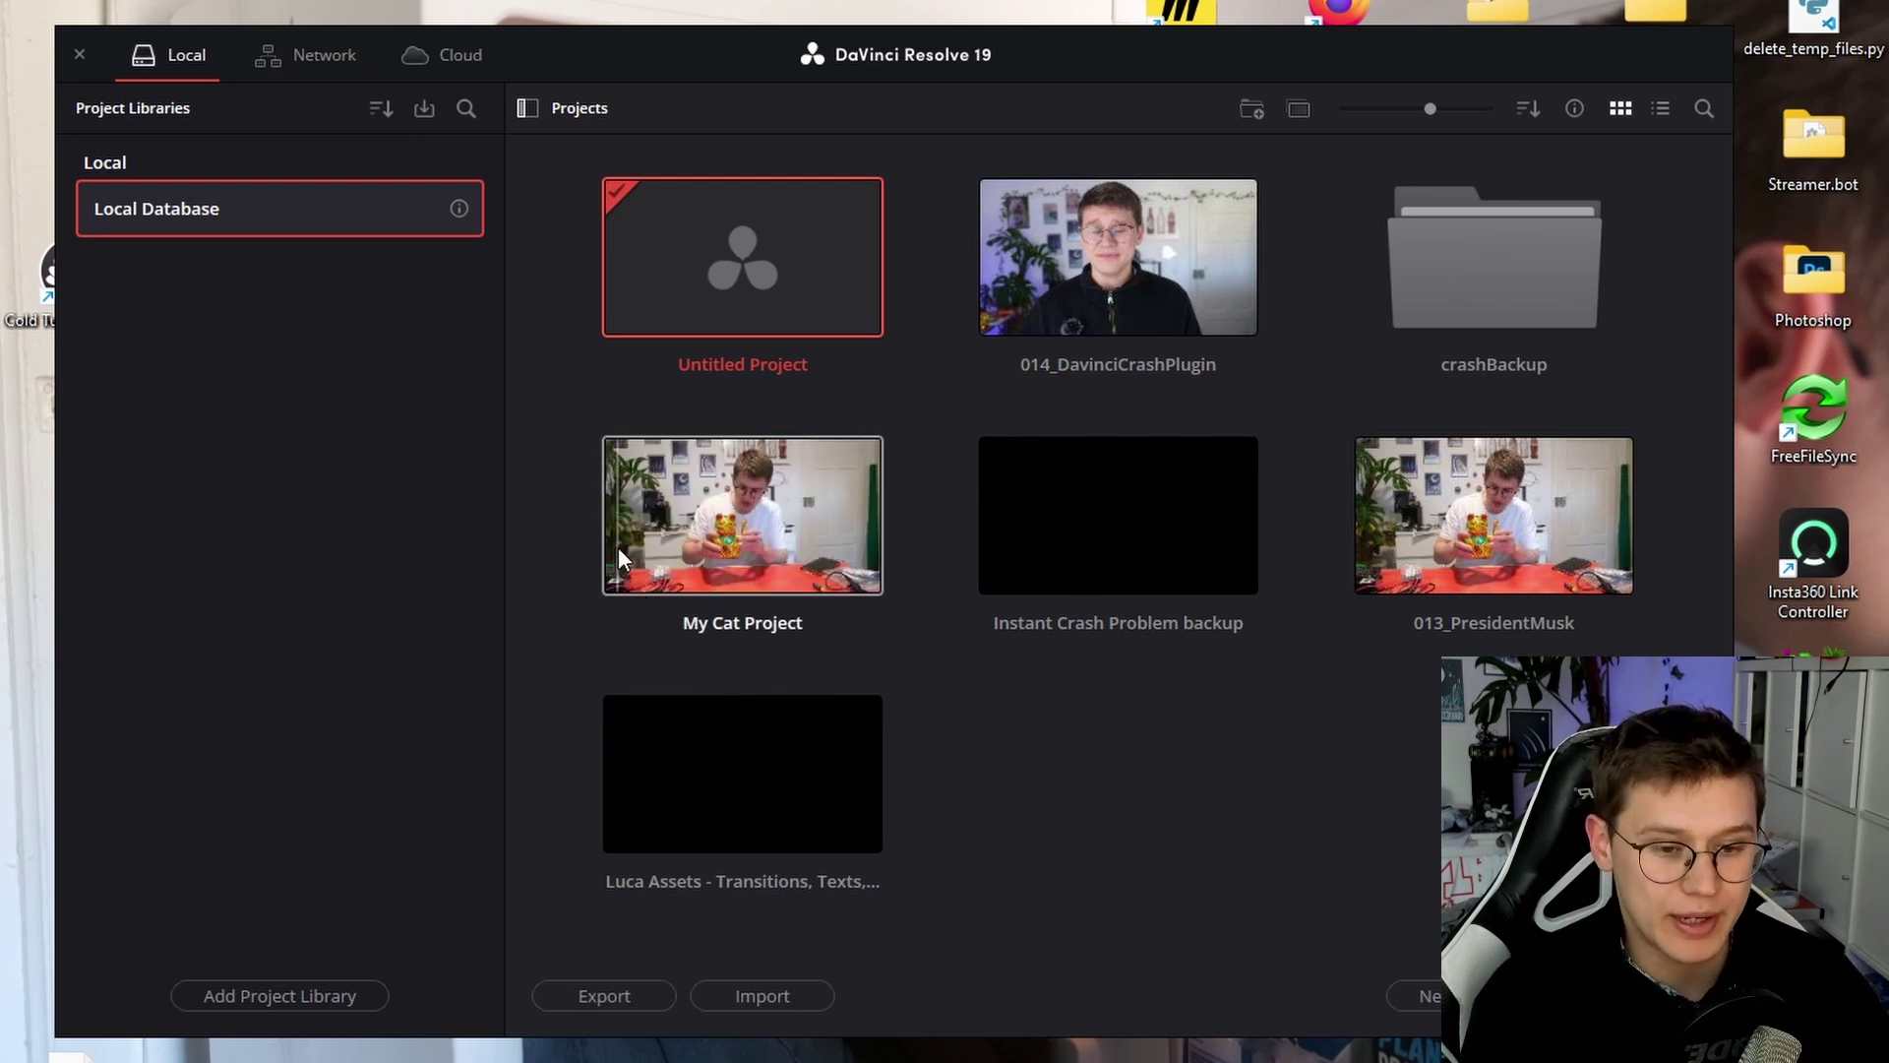
# - Copy My Cat Project into a My Cat Project (Copy) duplicate and send the crash report
pyautogui.click(695, 547)
pyautogui.rightClick(698, 539)
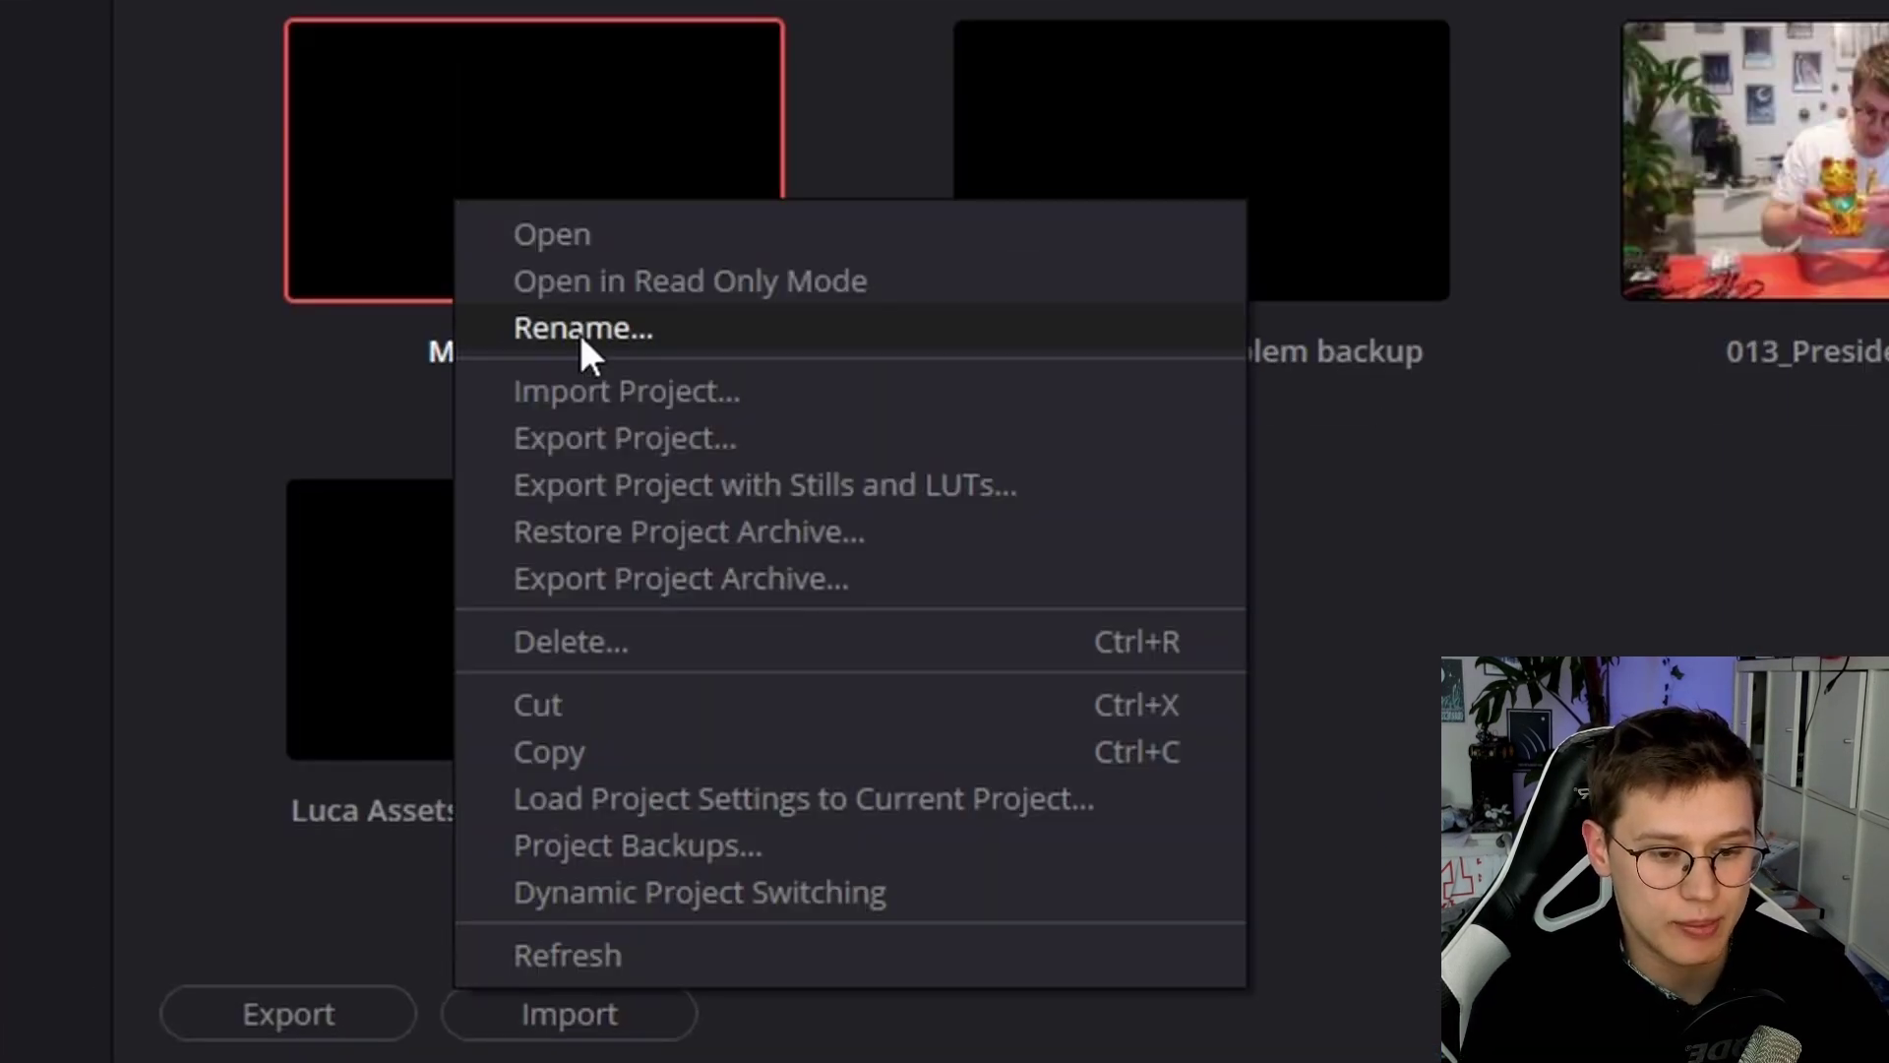
pyautogui.click(580, 752)
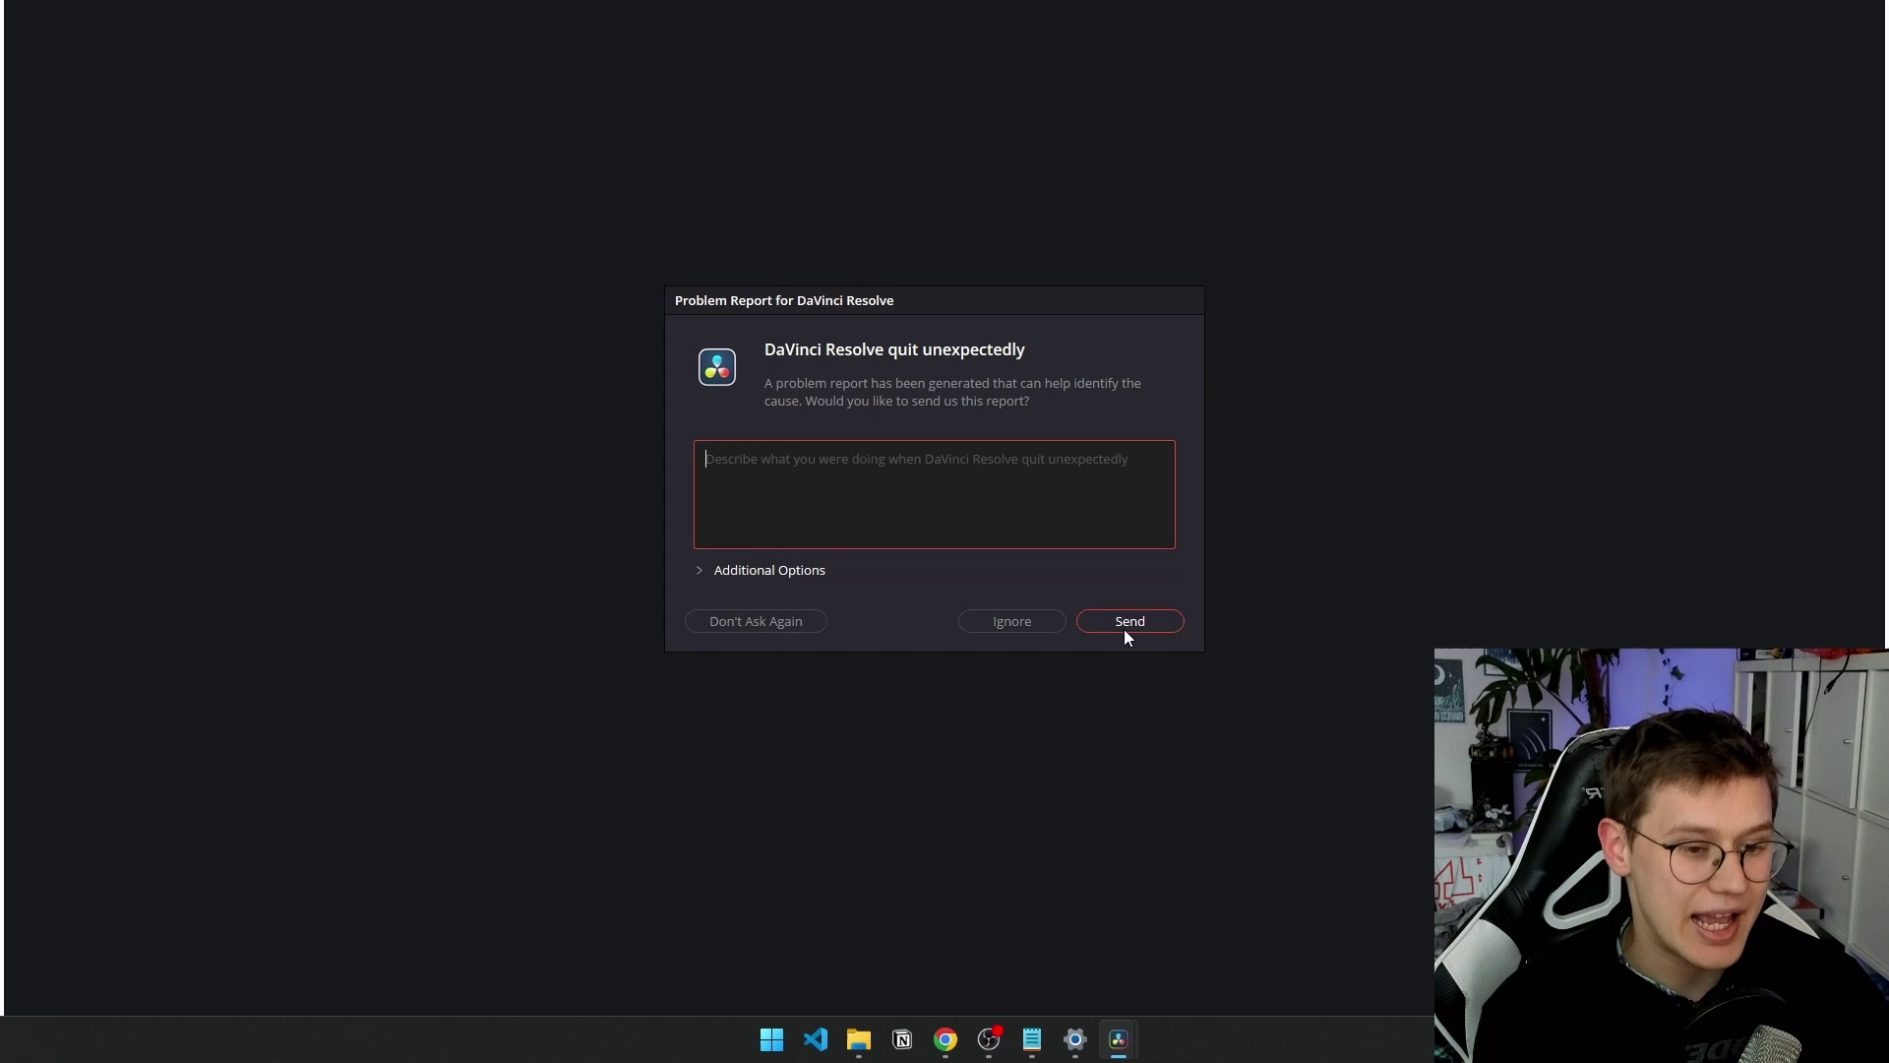
pyautogui.click(1139, 622)
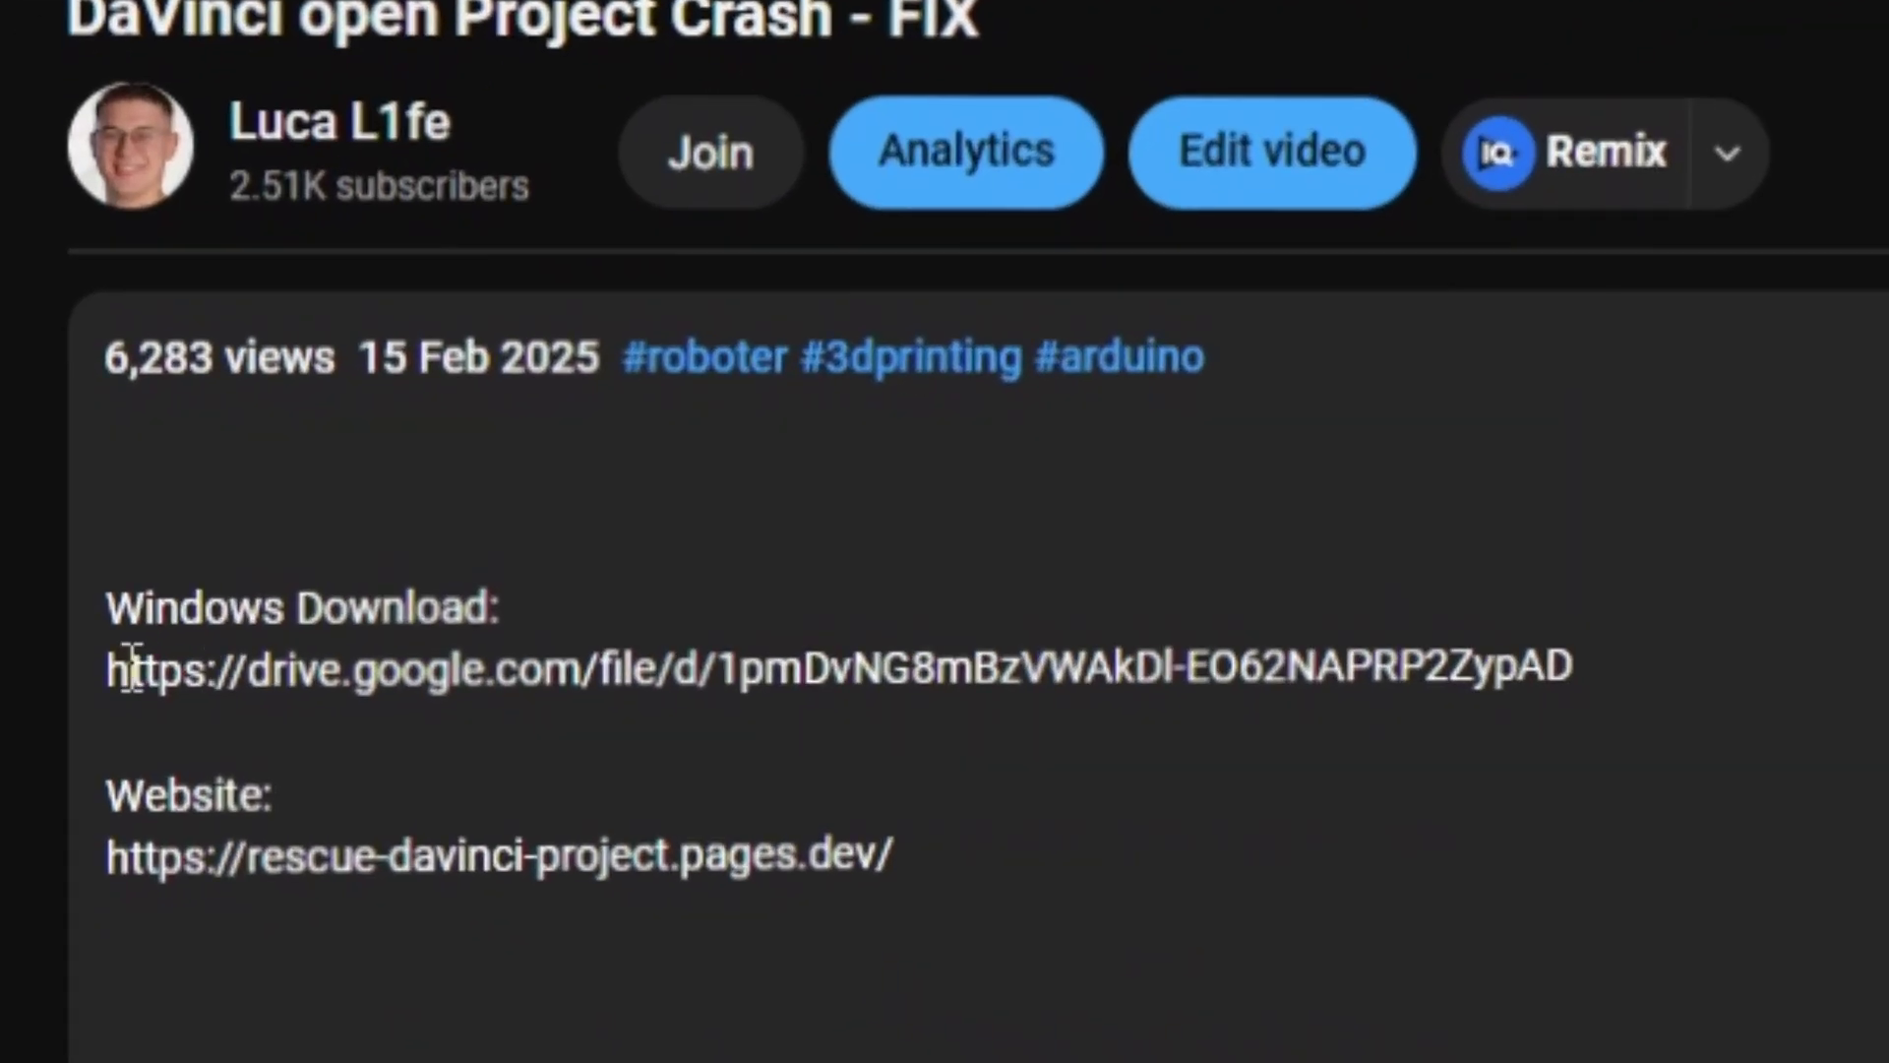
# - Download setup_rescue_davinci_project.exe from the Google Drive link into Downloads, bypassing the virus-scan warning
pyautogui.moveTo(109, 615); pyautogui.dragTo(1625, 679)
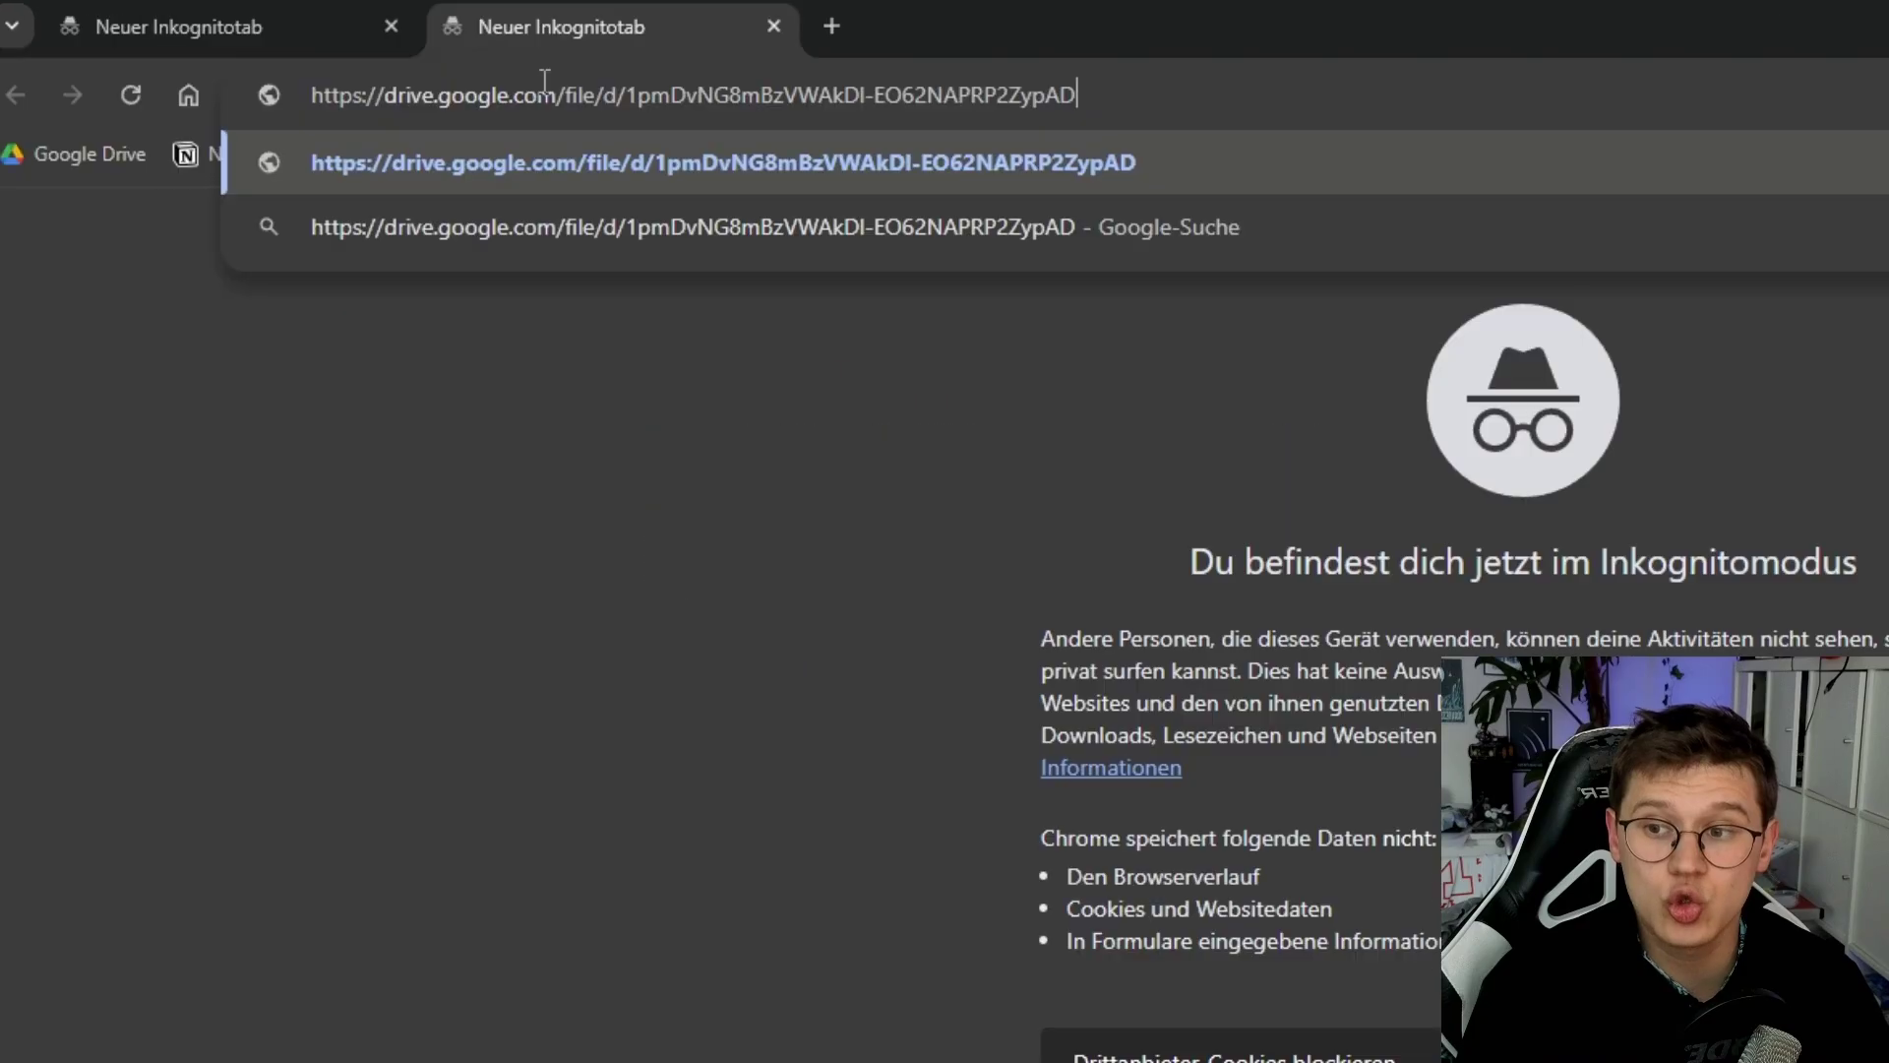
pyautogui.press('Return')
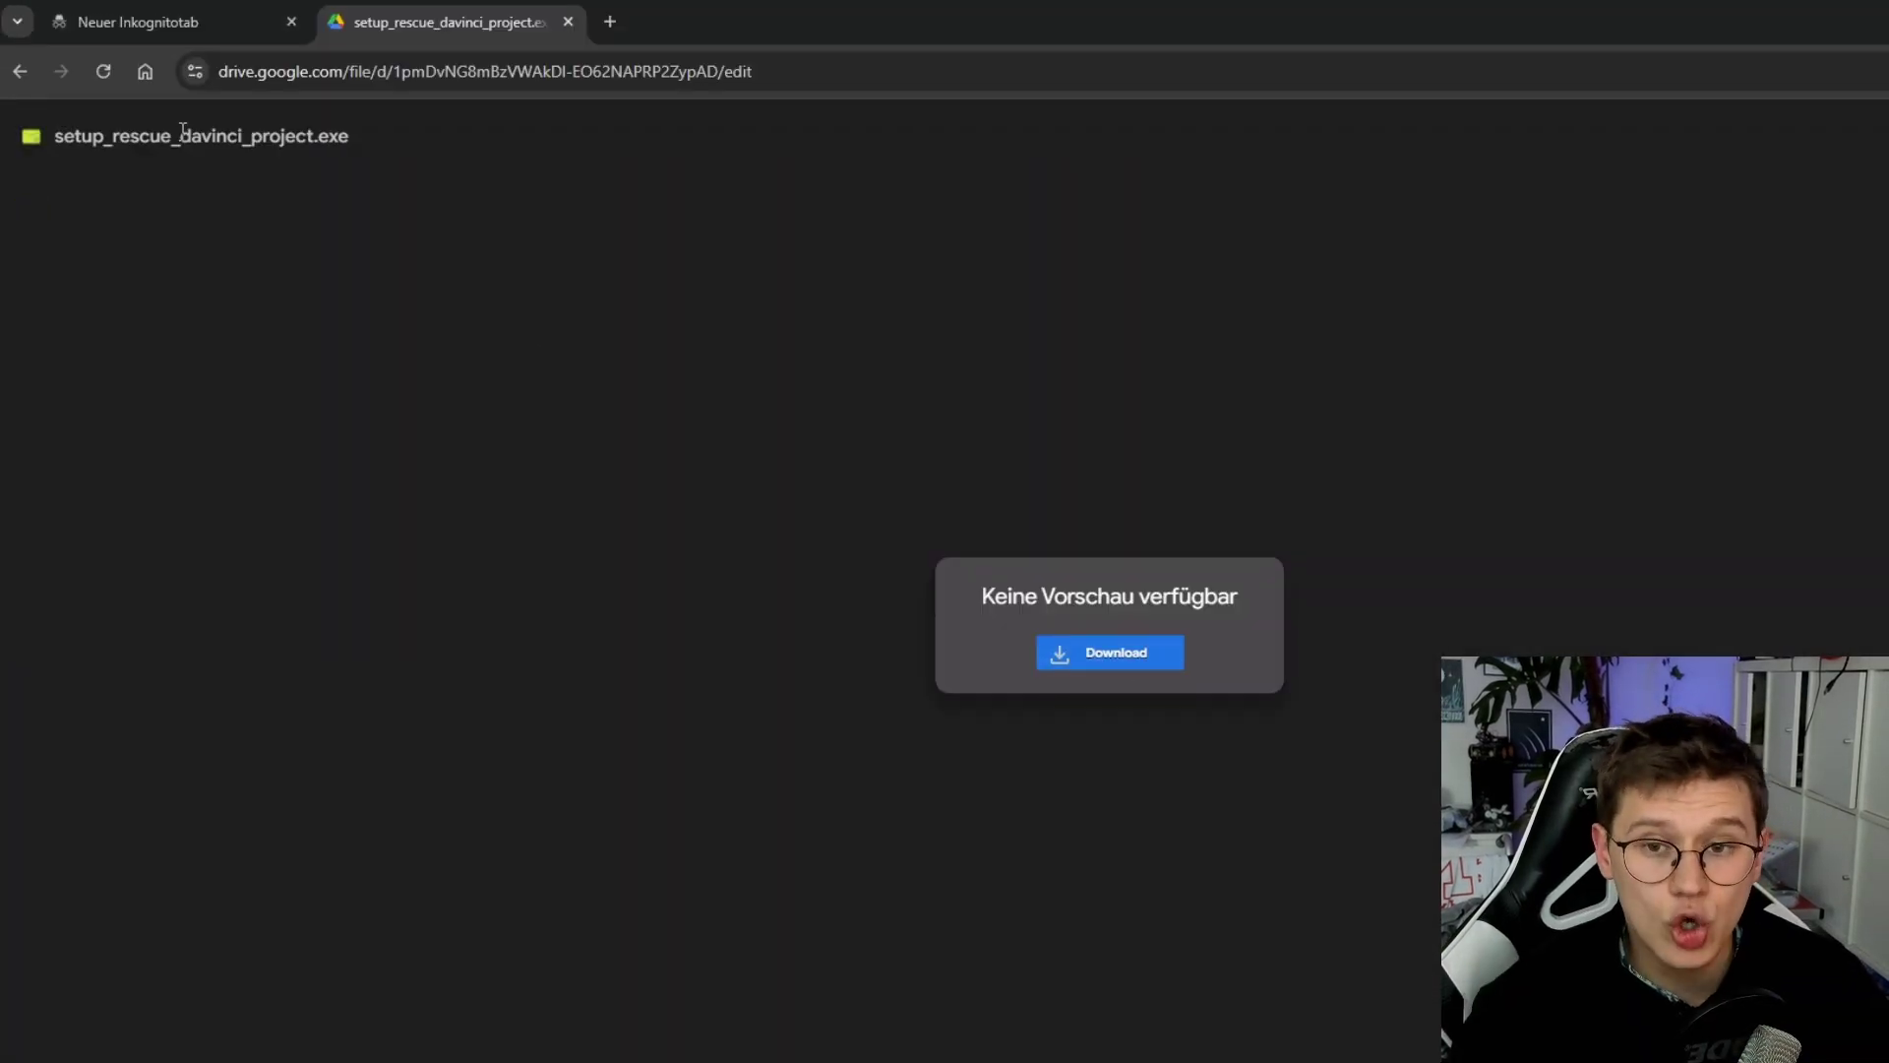
pyautogui.click(1104, 657)
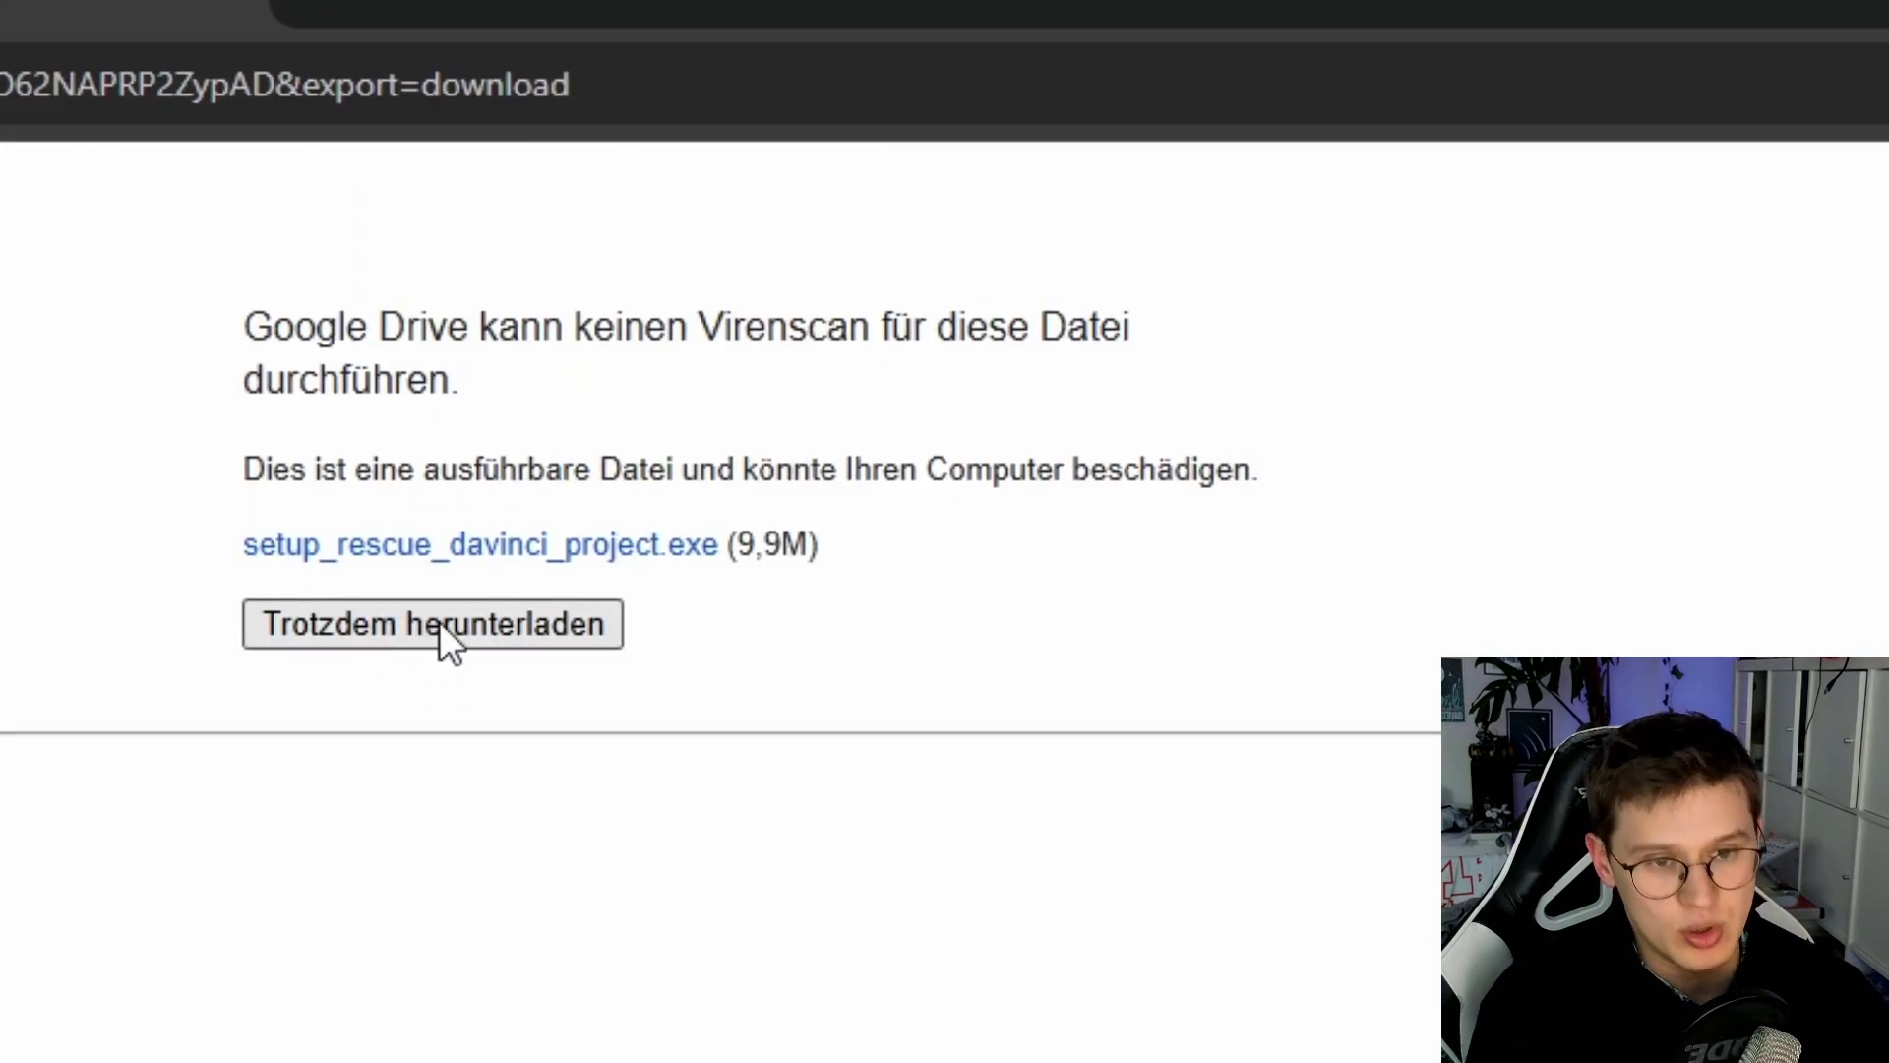
pyautogui.click(441, 629)
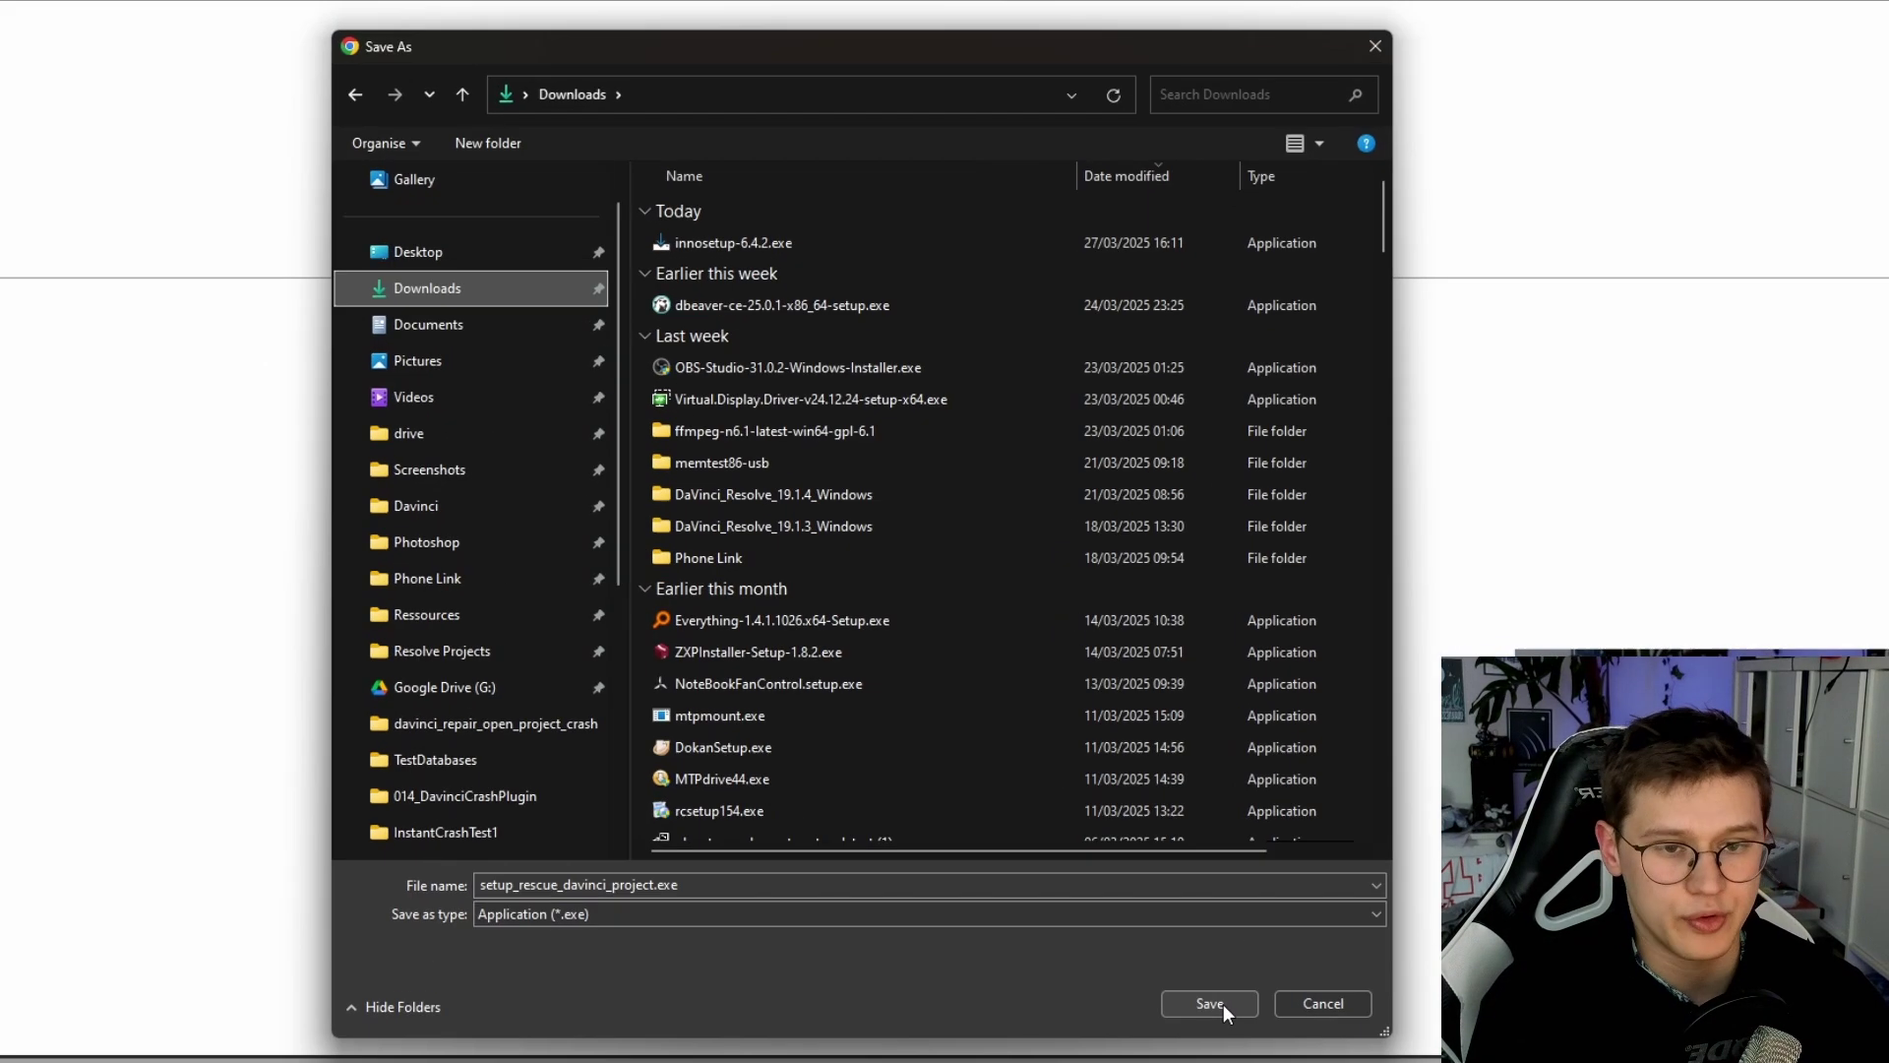
pyautogui.click(1223, 1004)
# - Launch the downloaded installer, running it anyway past the SmartScreen unknown-publisher warning
pyautogui.doubleClick(962, 787)
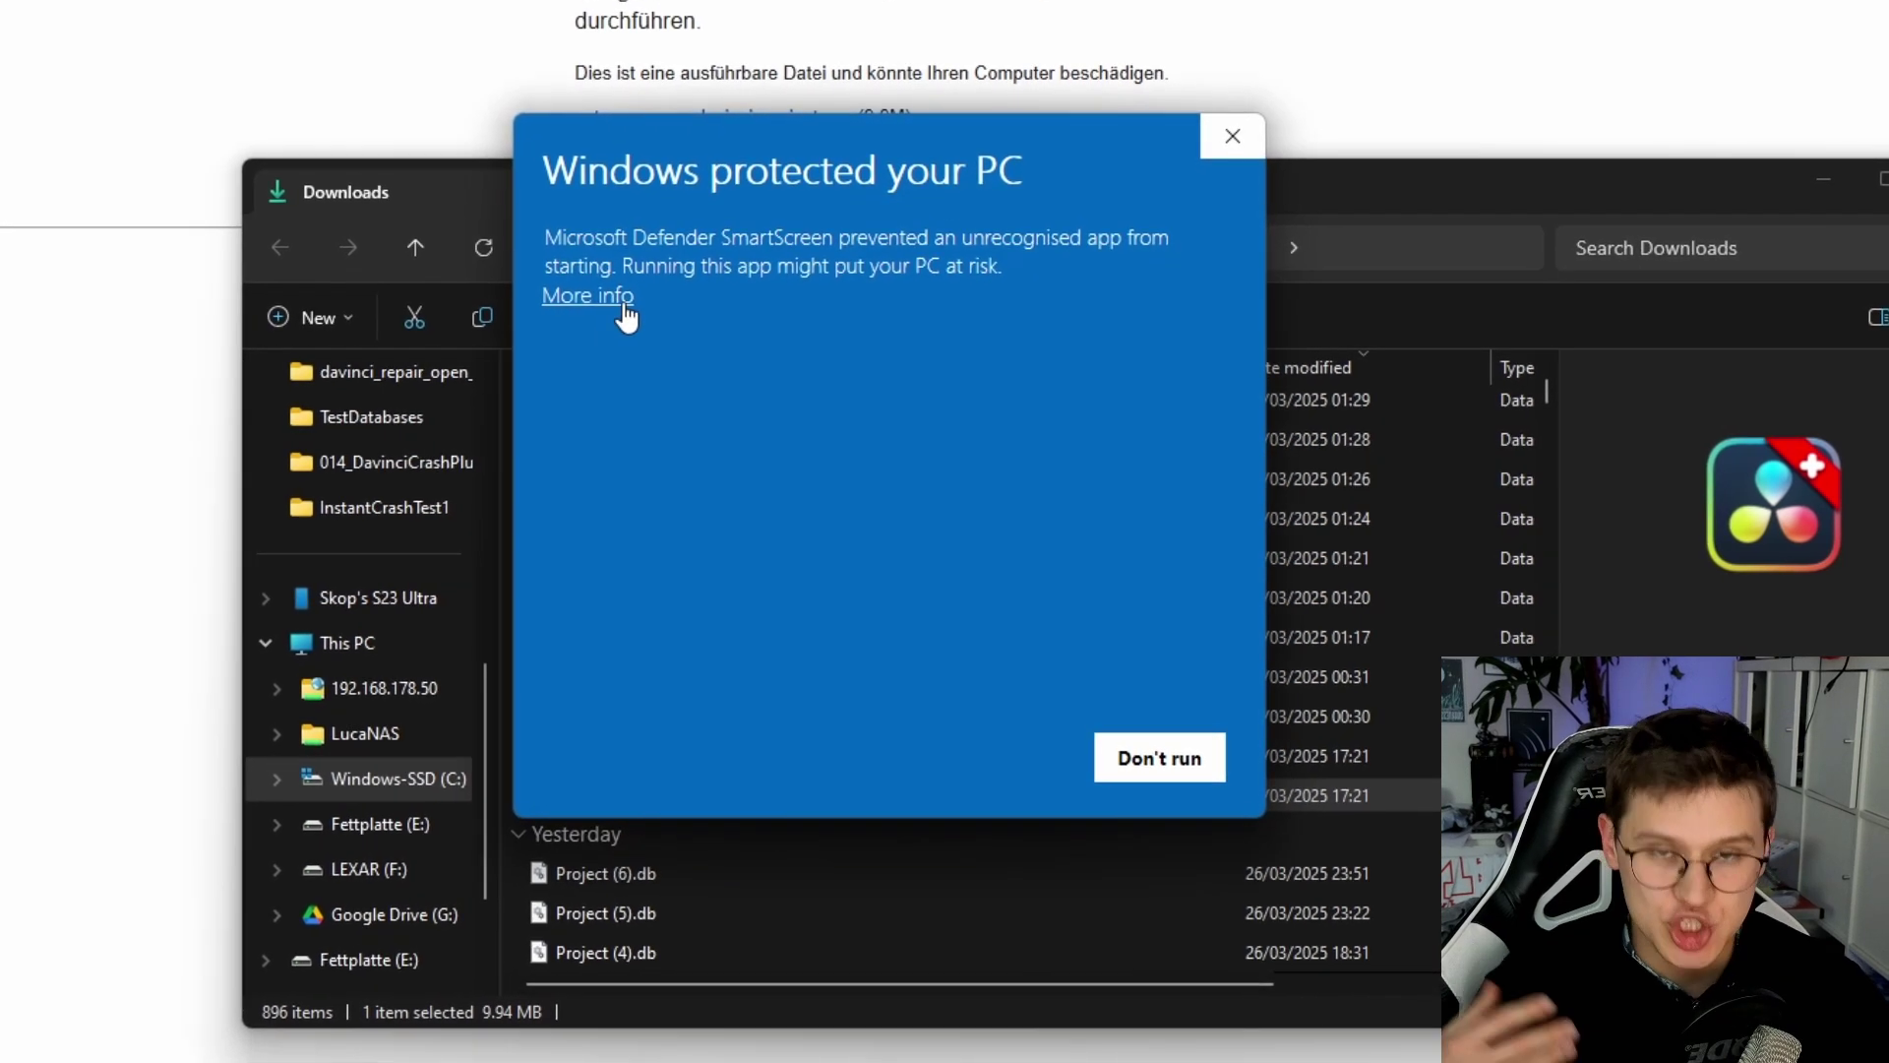
pyautogui.click(618, 311)
pyautogui.moveTo(695, 348); pyautogui.dragTo(888, 365)
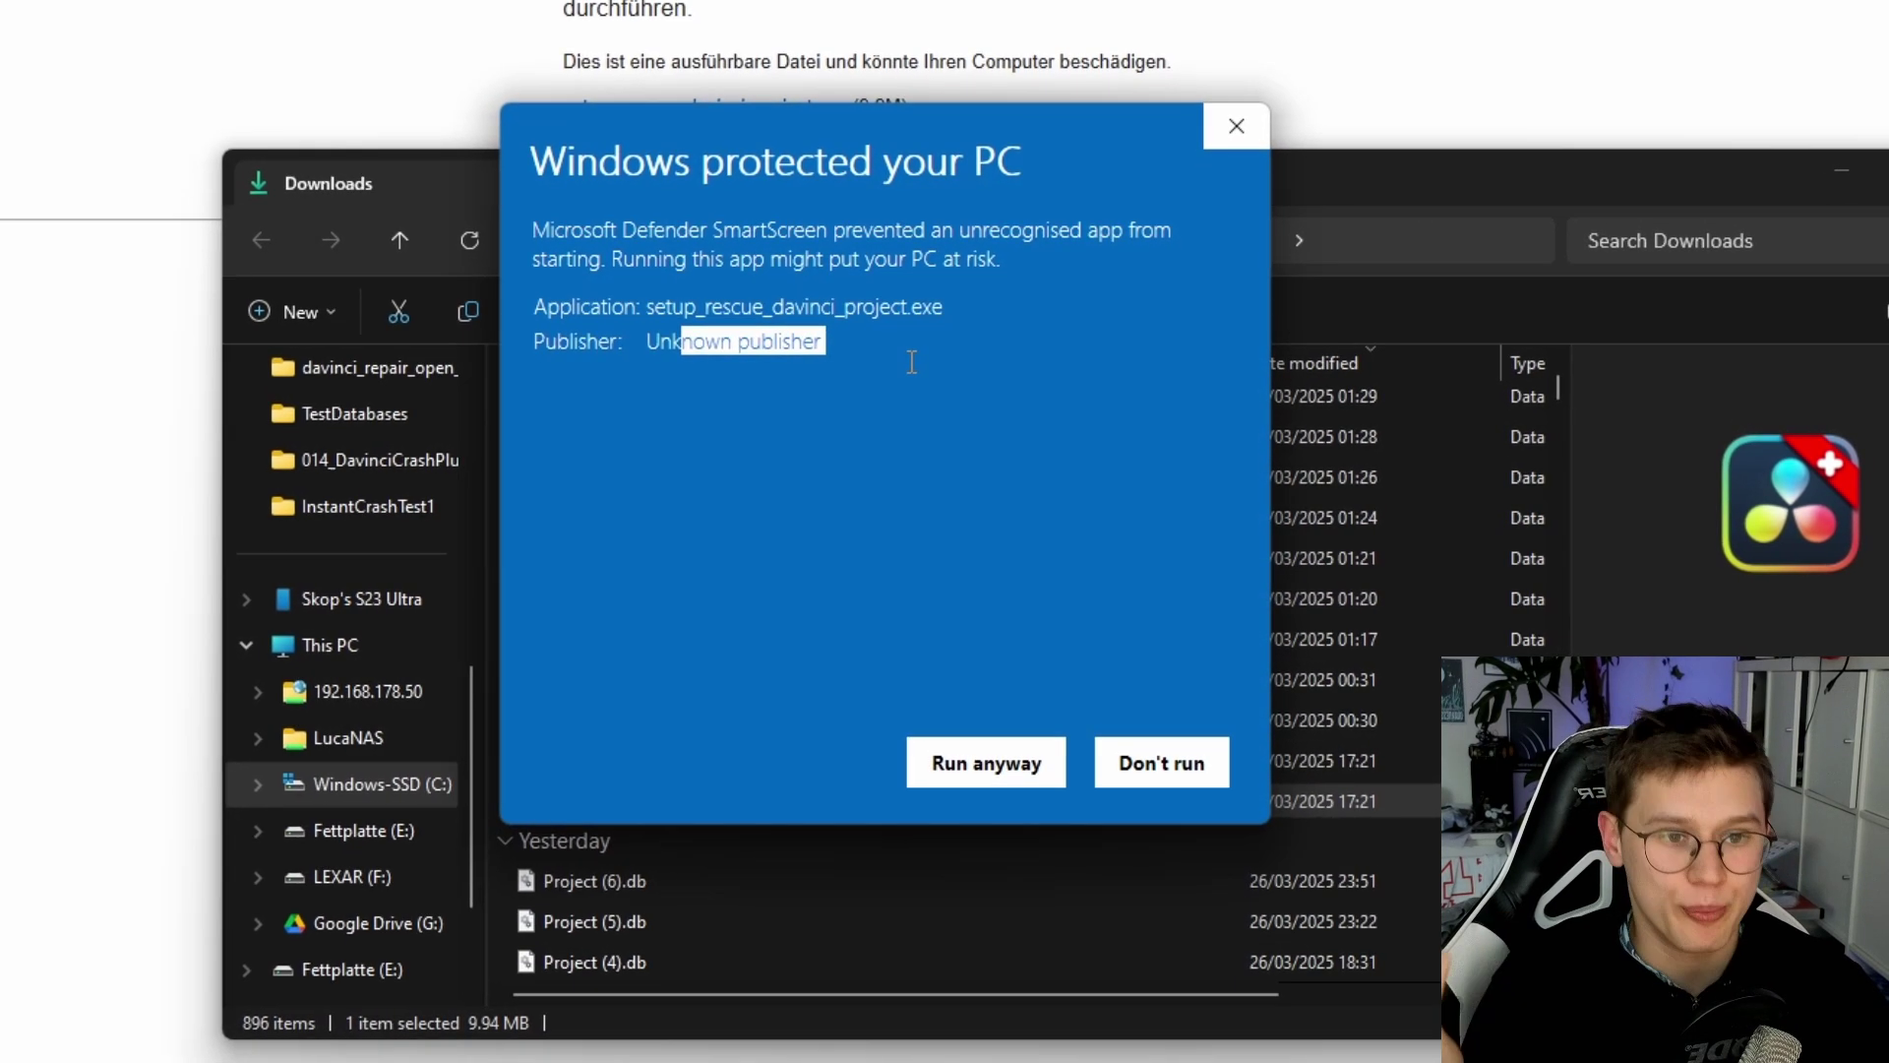
pyautogui.click(911, 362)
pyautogui.click(996, 764)
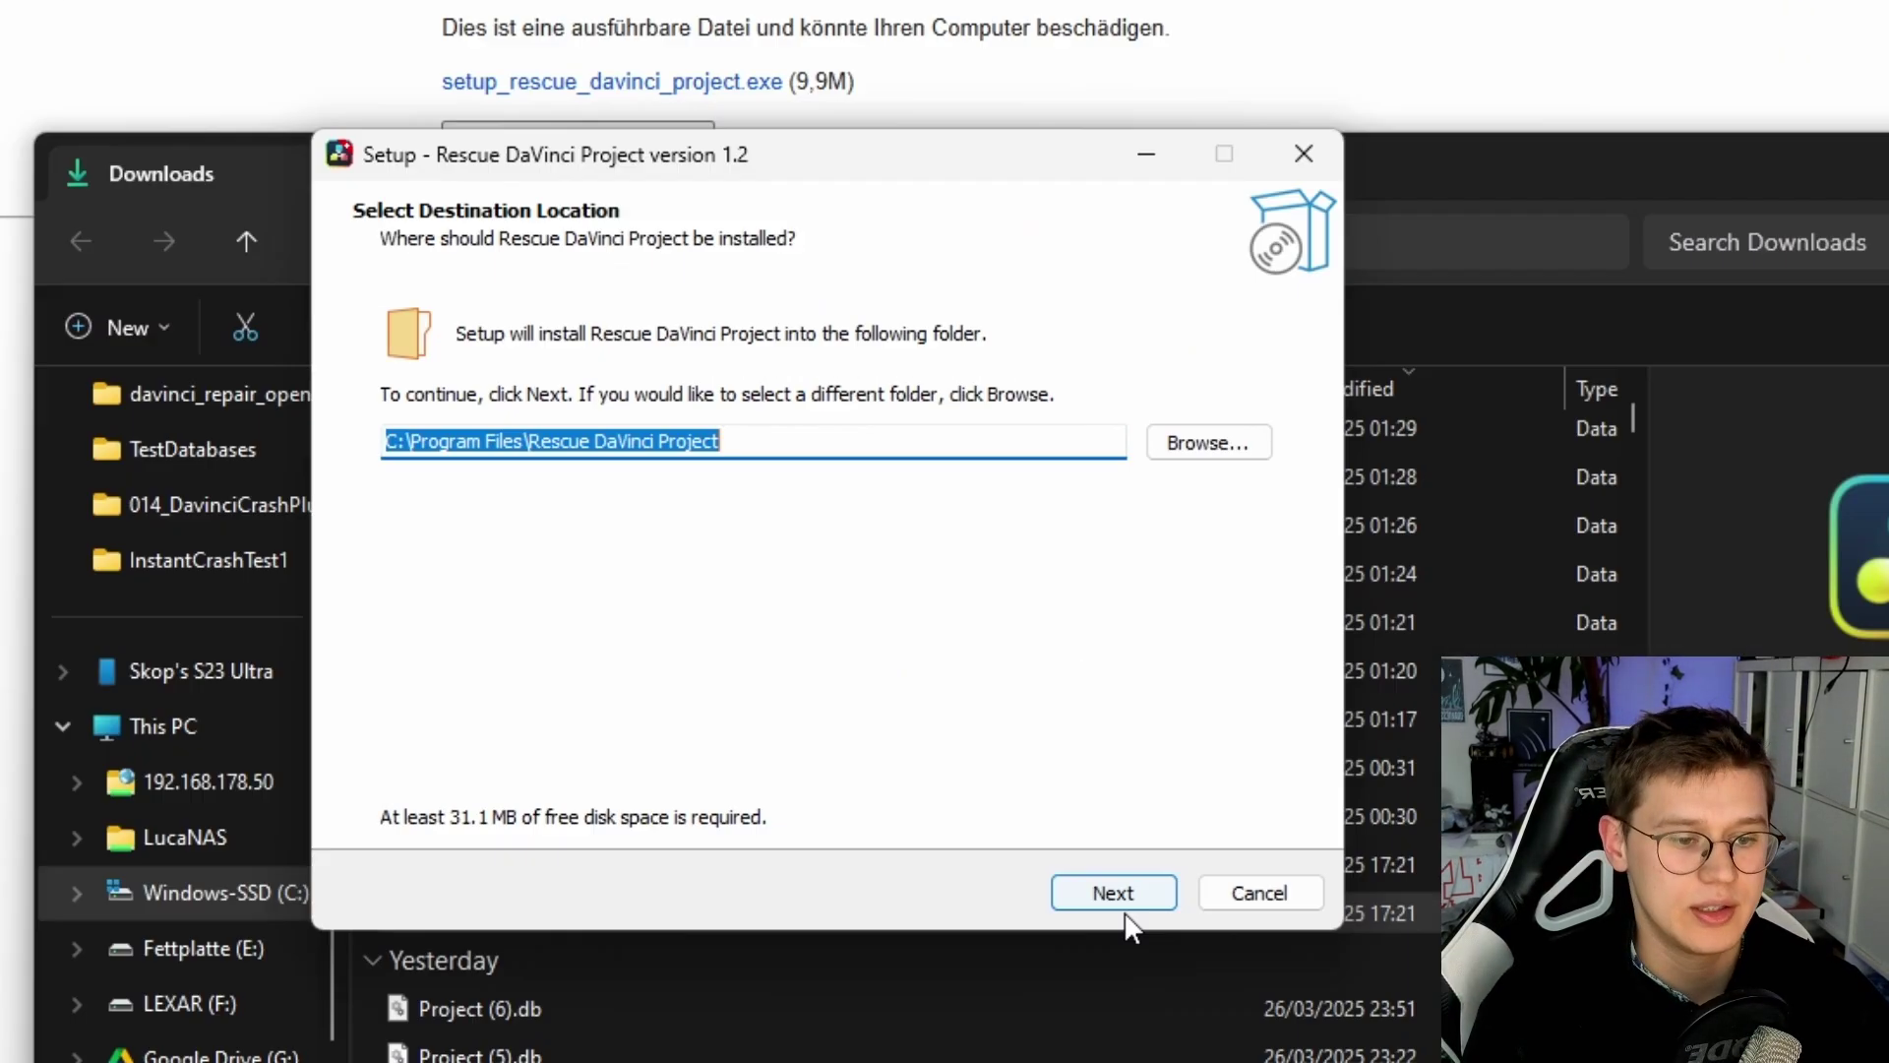
# - Install Rescue DaVinci Project 1.2 with a desktop shortcut, then minimize the launched app
pyautogui.click(1106, 710)
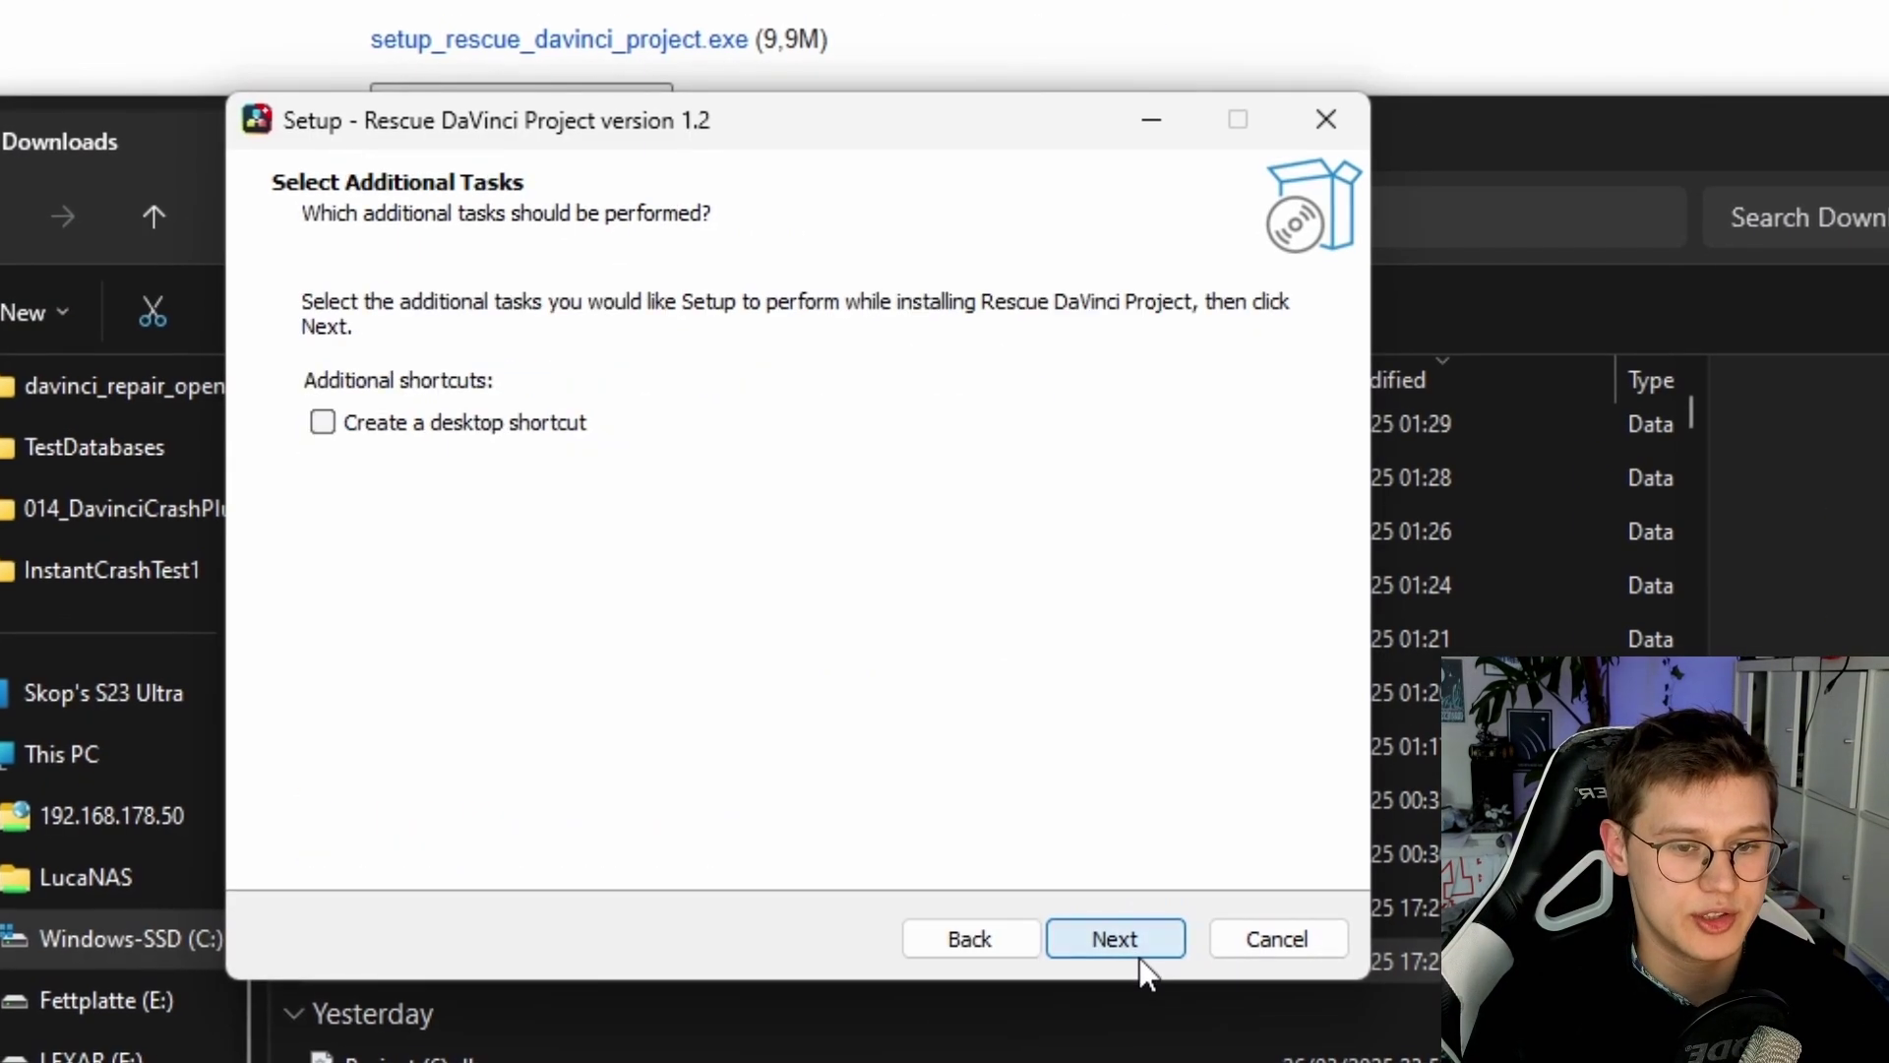
pyautogui.click(750, 444)
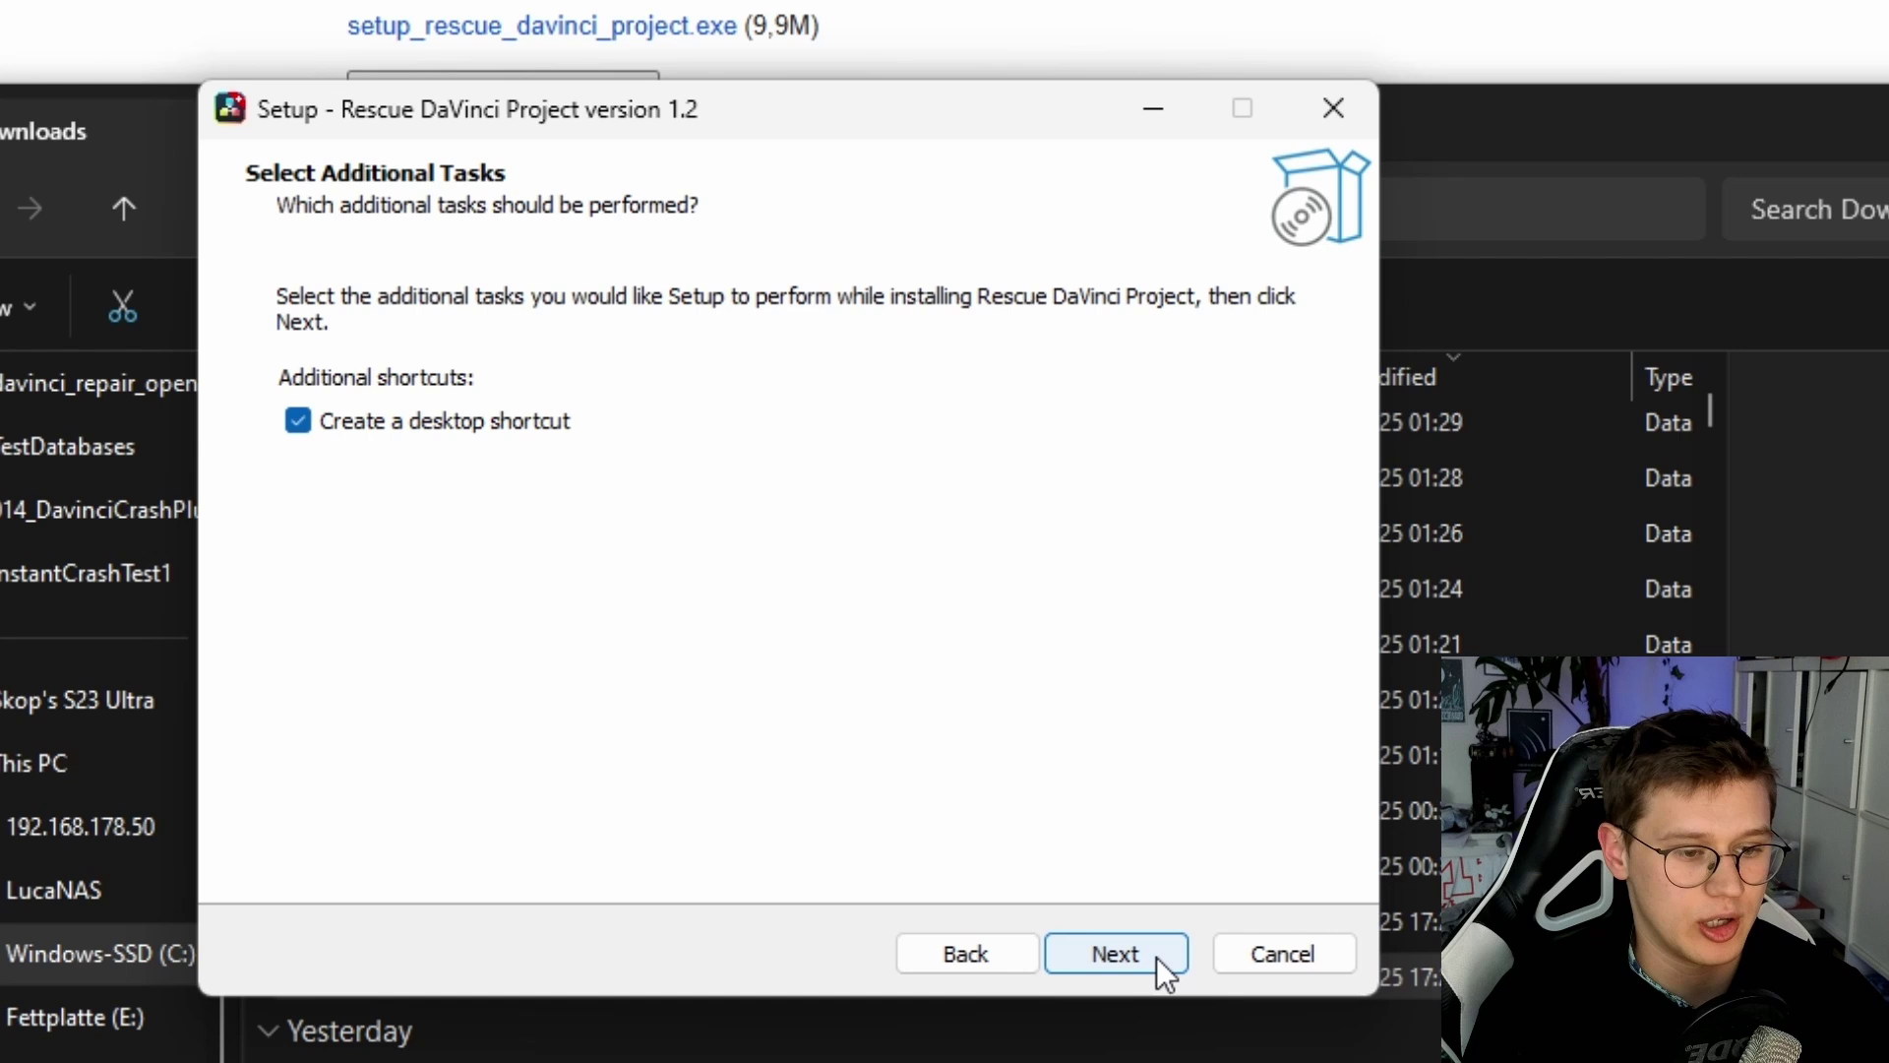
pyautogui.click(1121, 945)
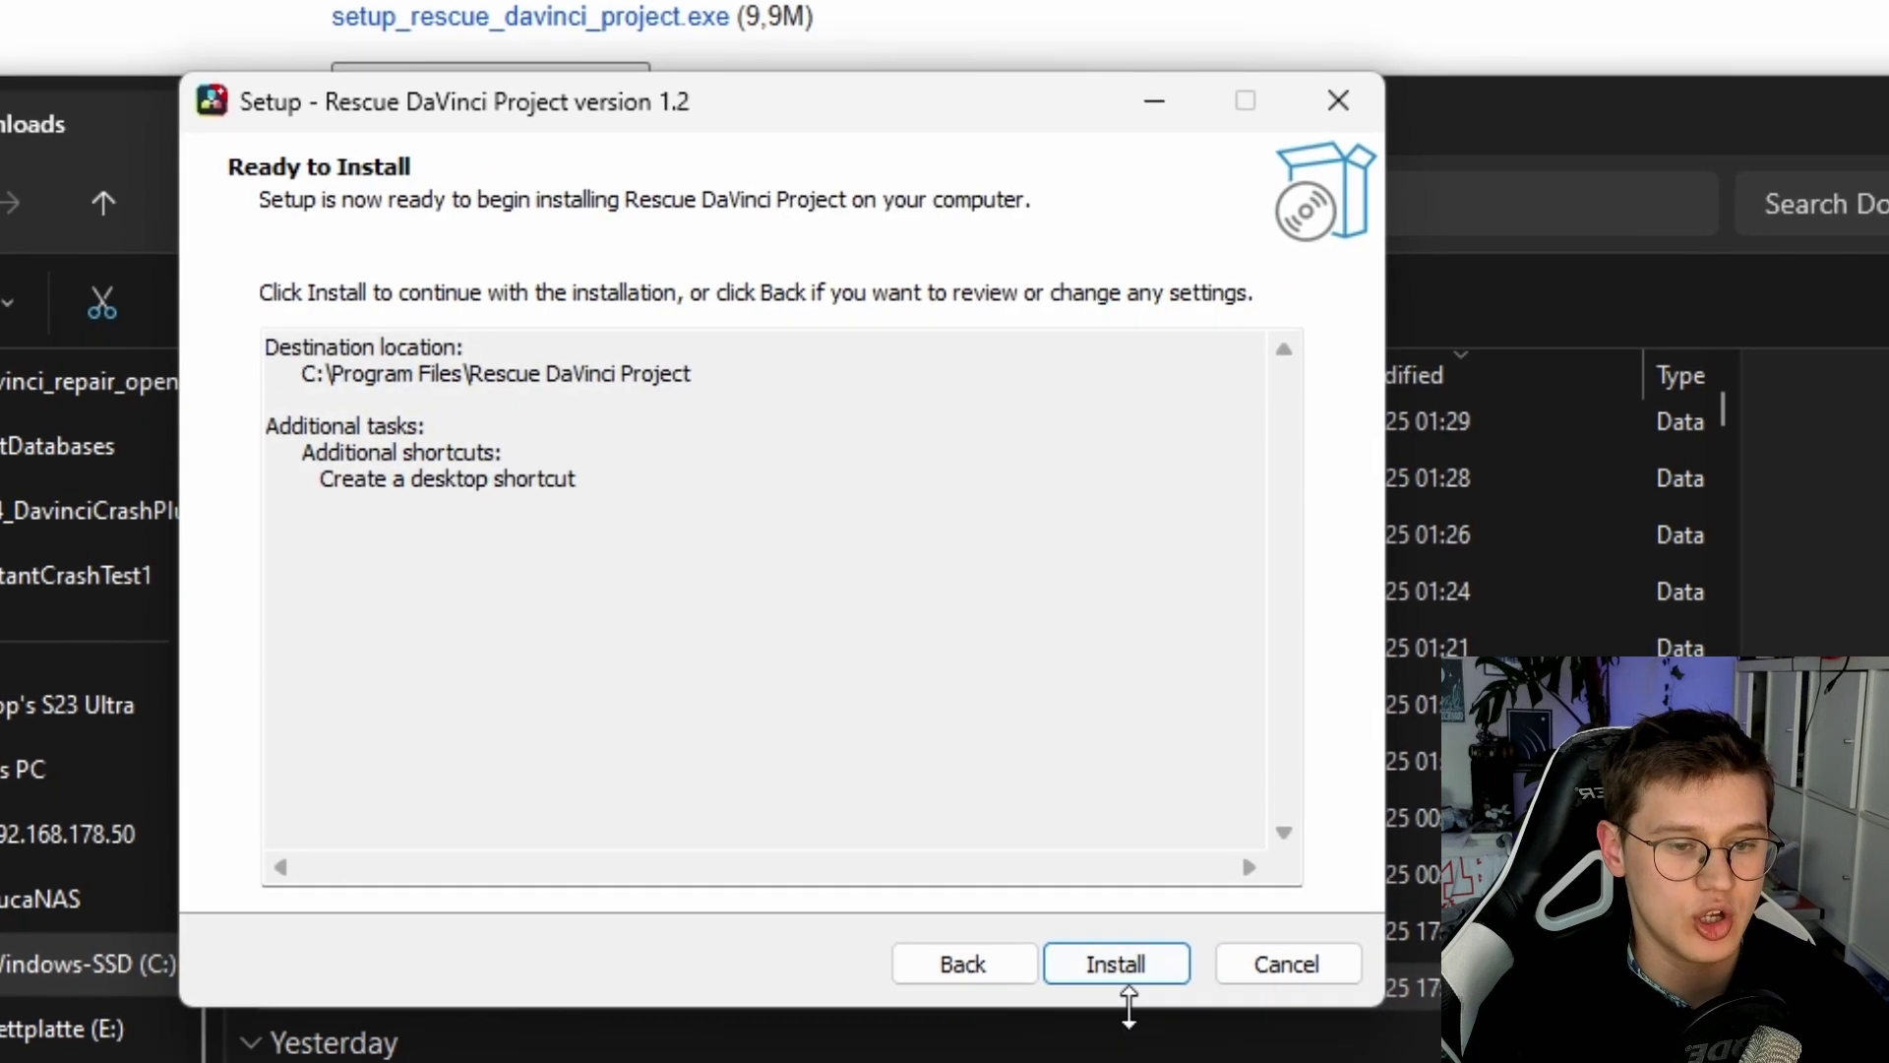
pyautogui.click(1122, 970)
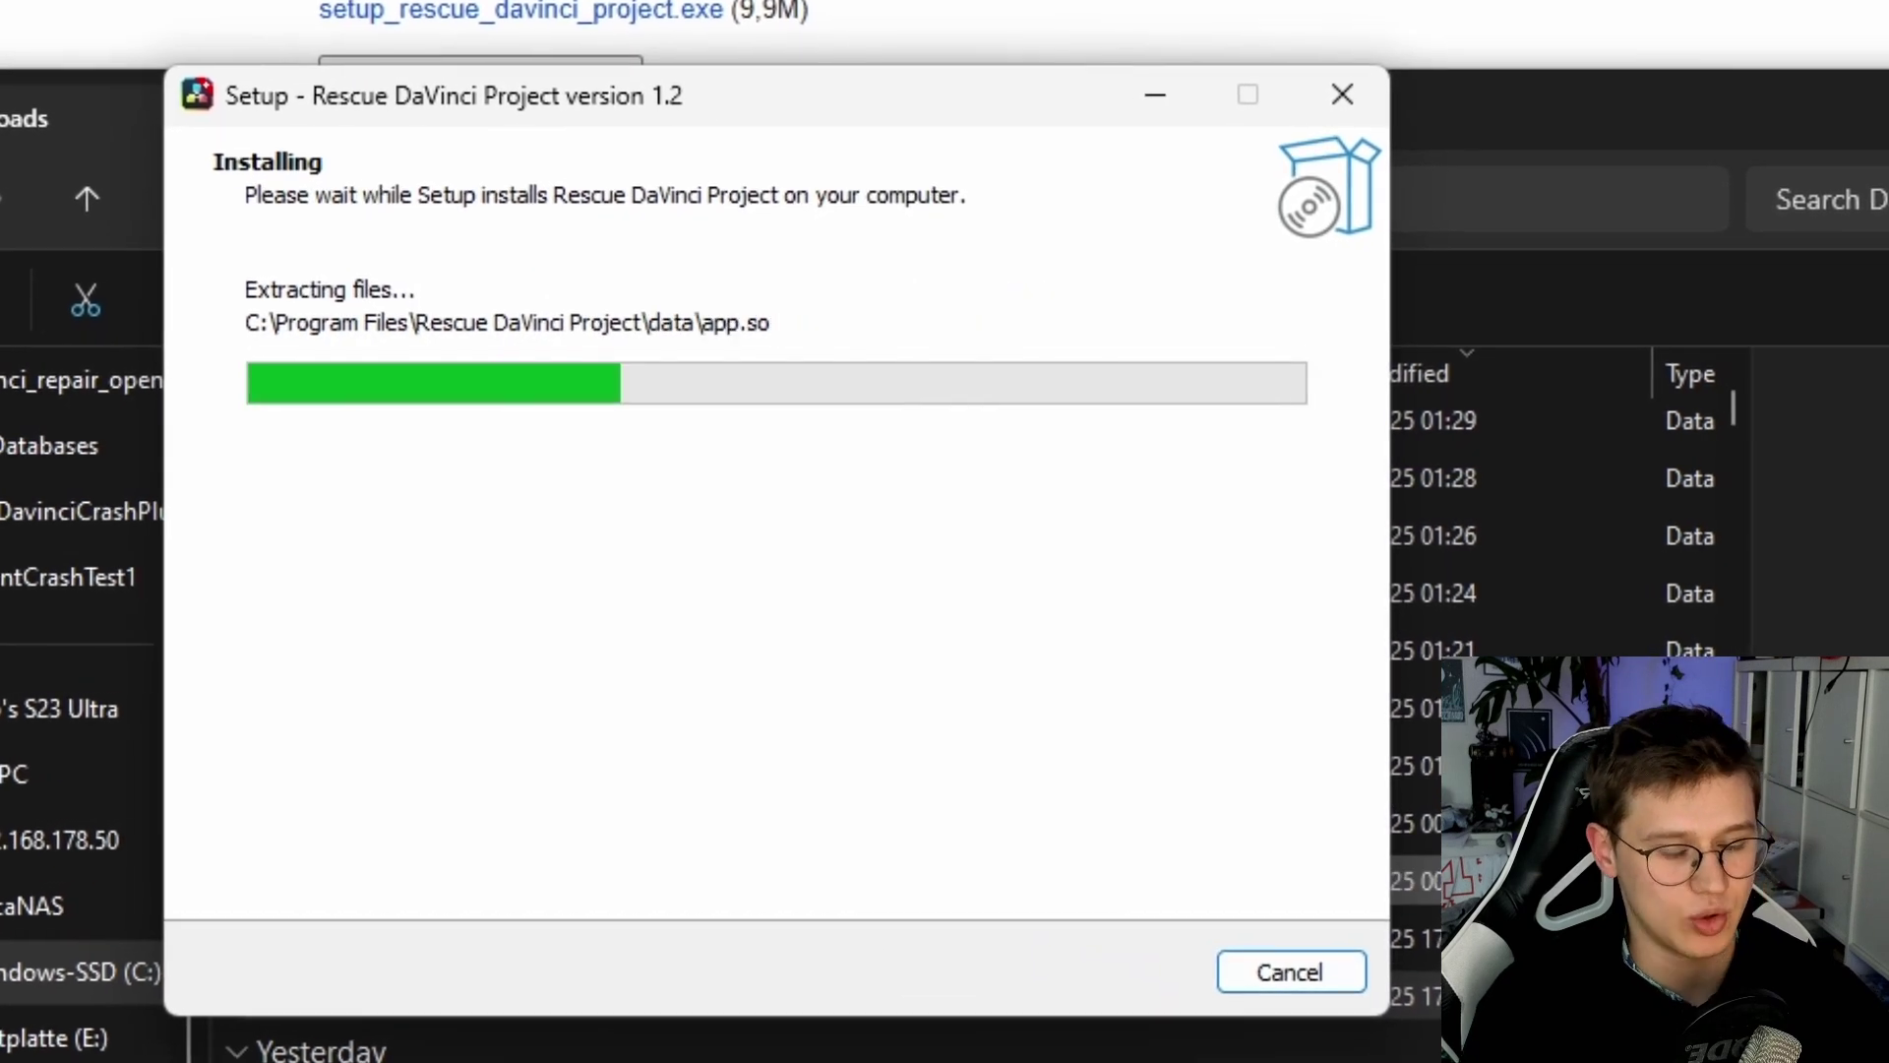
pyautogui.click(1116, 978)
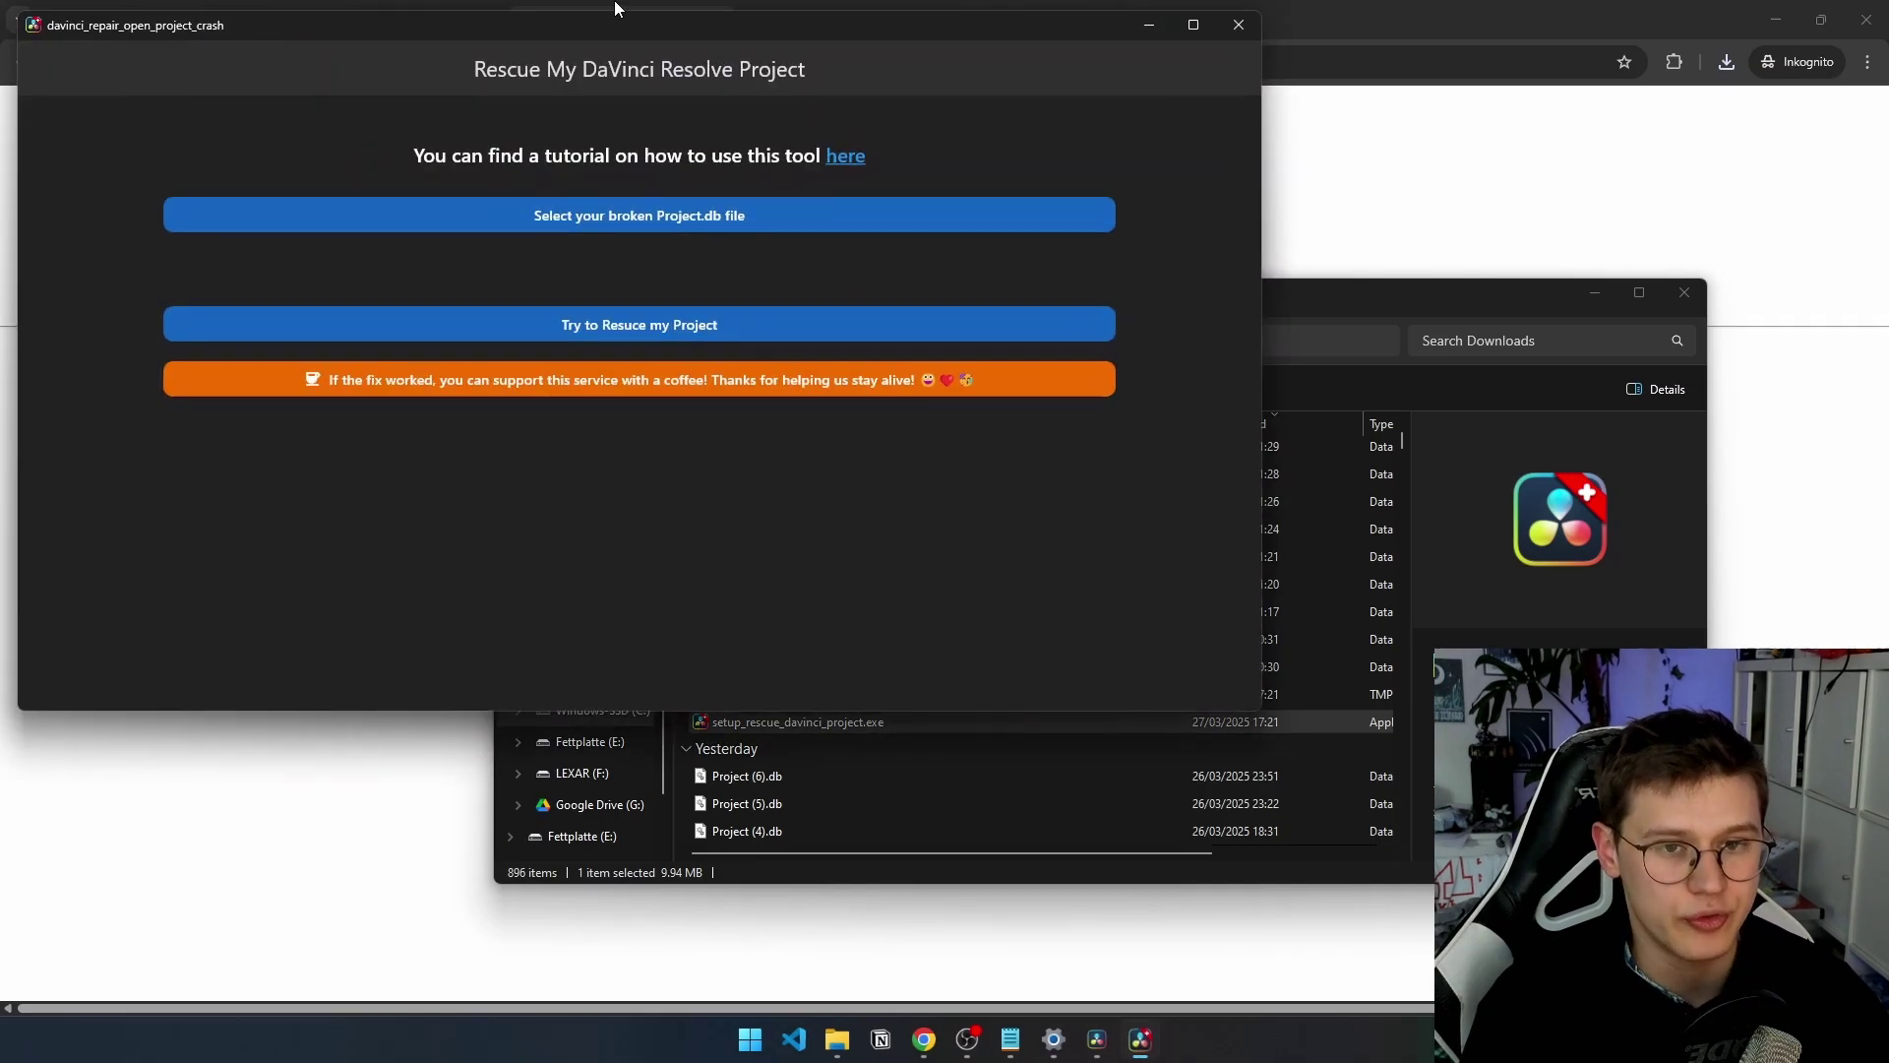
pyautogui.moveTo(615, 7); pyautogui.dragTo(1155, 200)
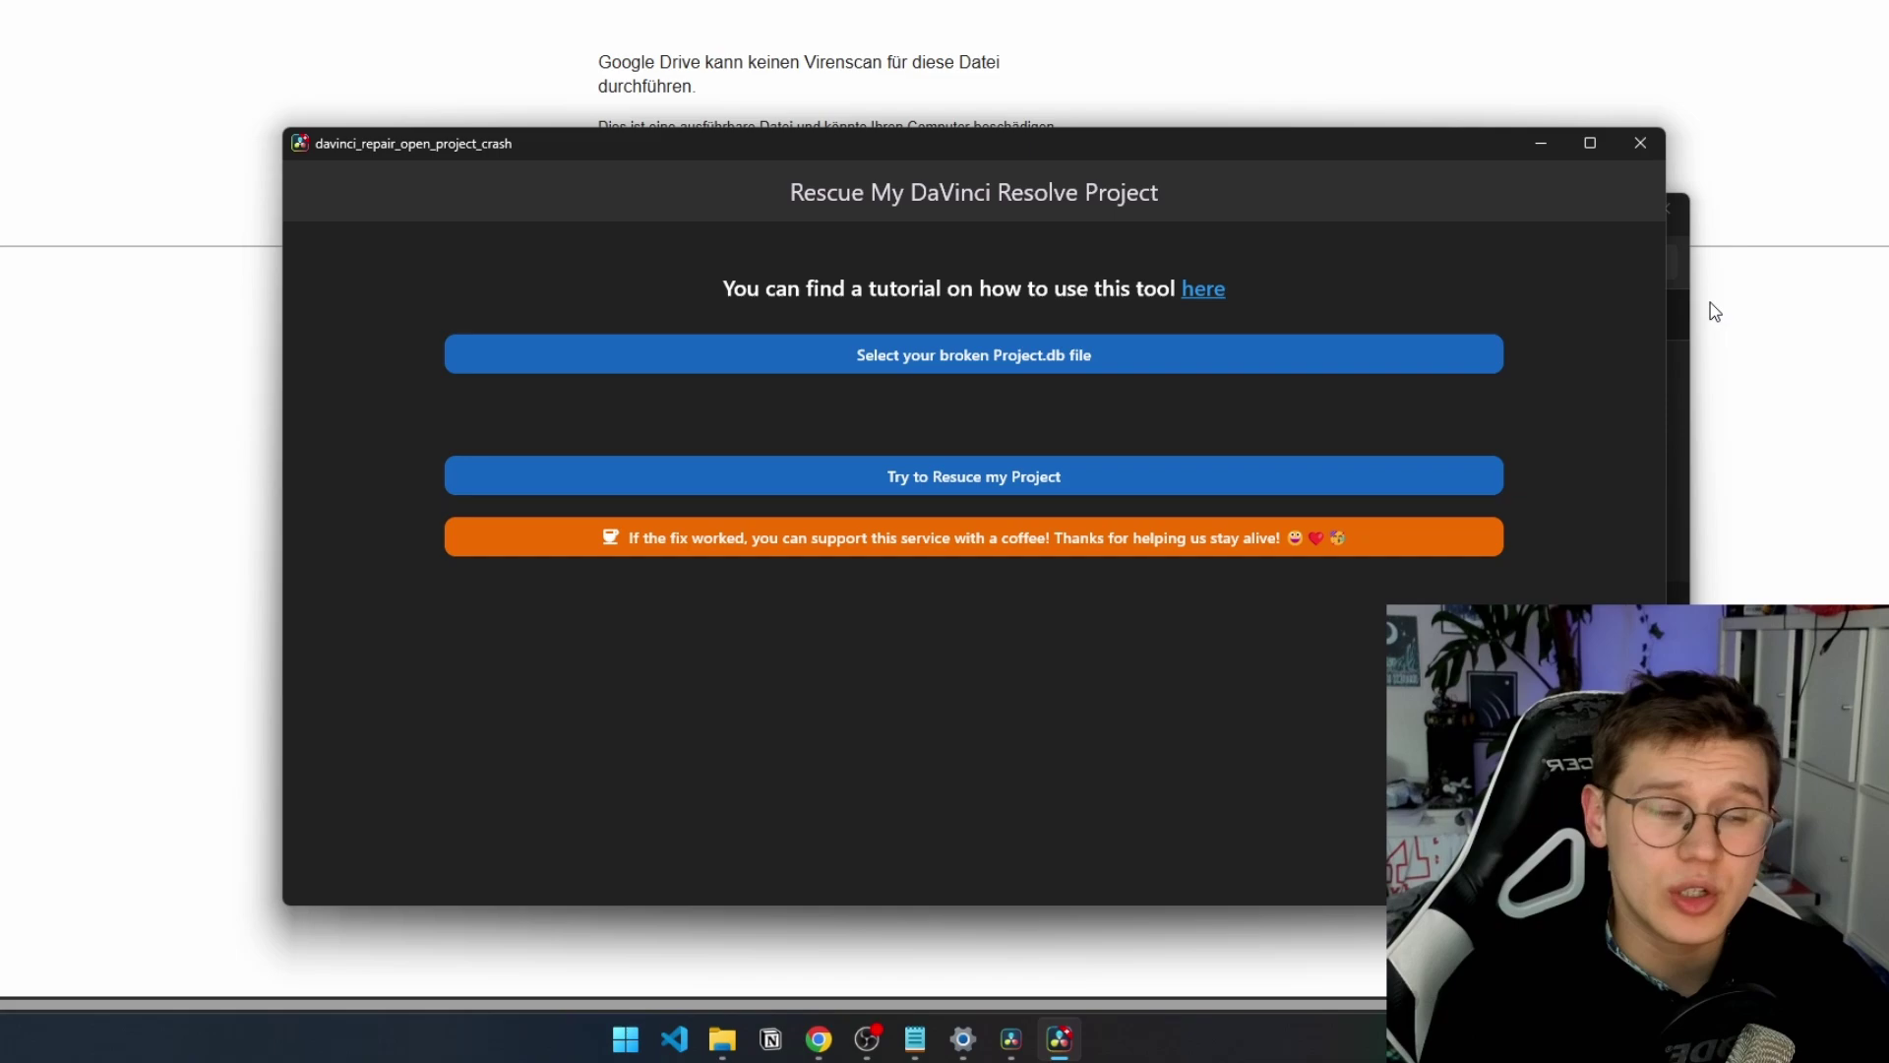
pyautogui.click(1541, 143)
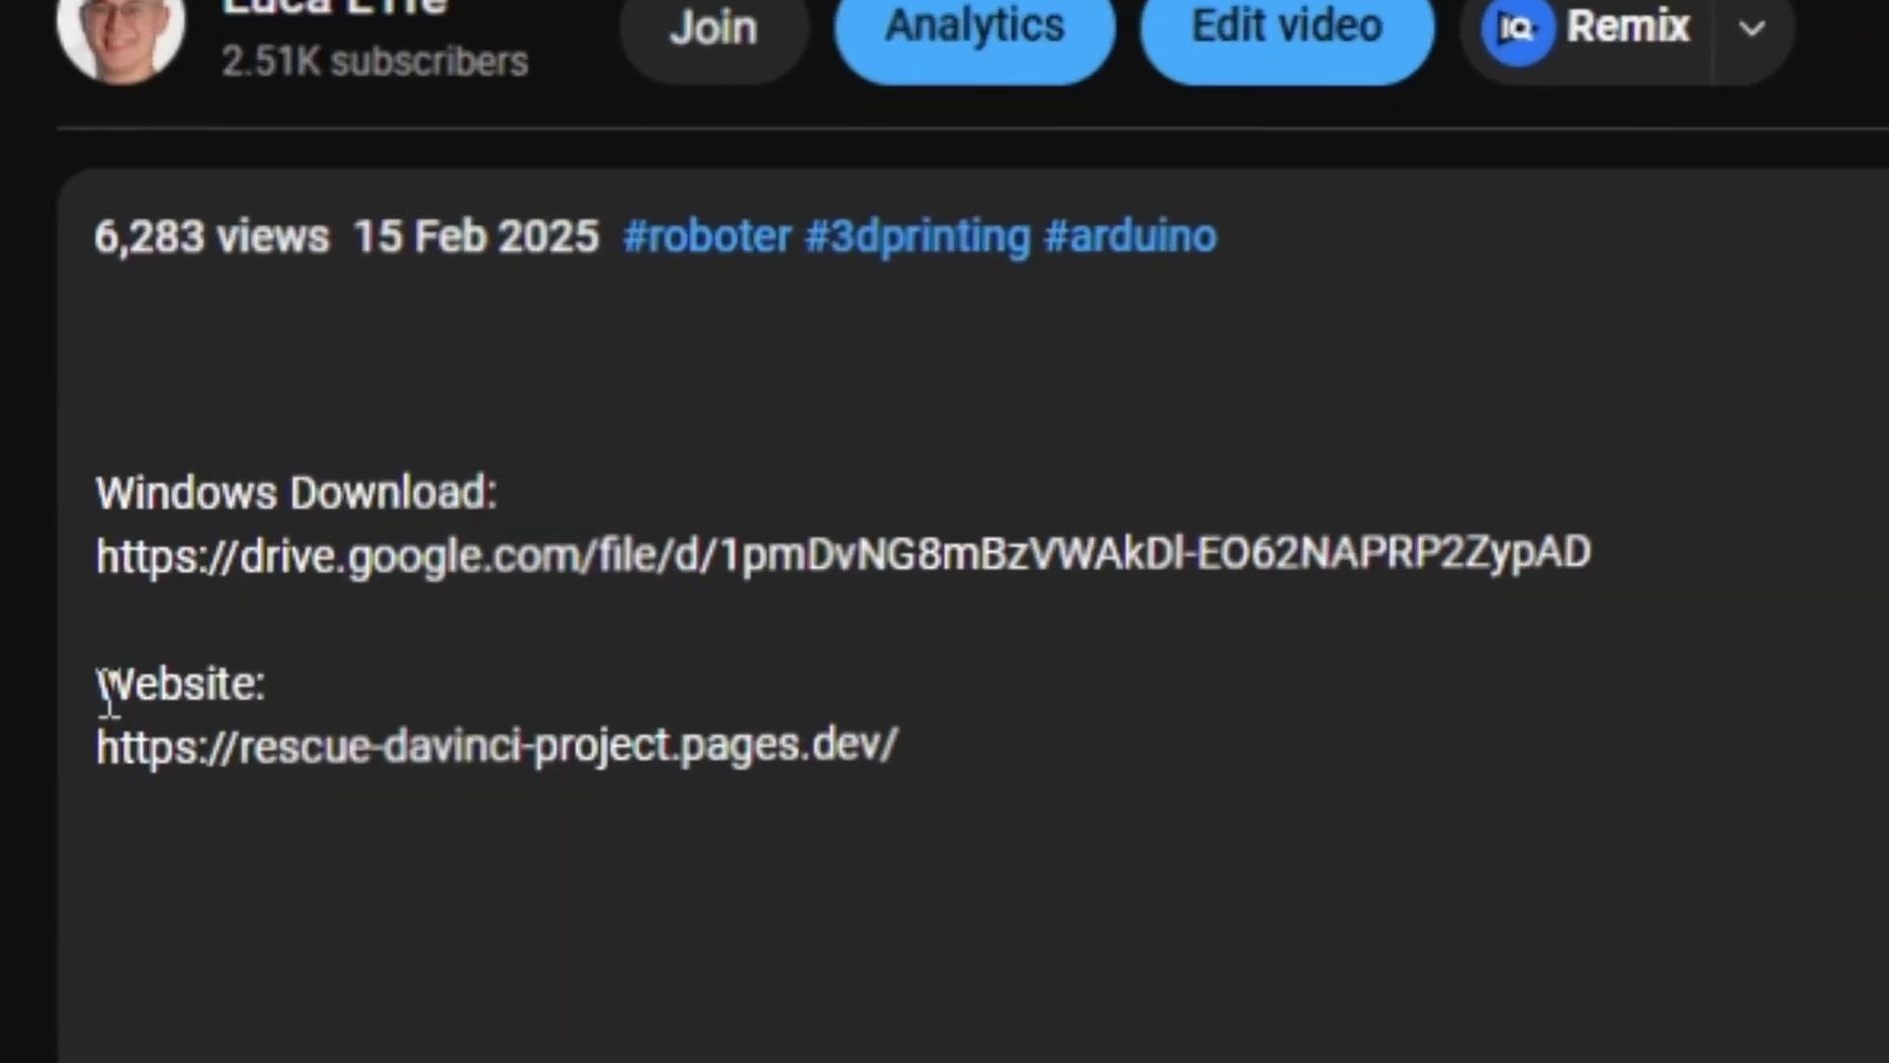
# - Copy the Website URL from the video description and load rescue-davinci-project.pages.dev in the new tab
pyautogui.moveTo(103, 748); pyautogui.dragTo(138, 749)
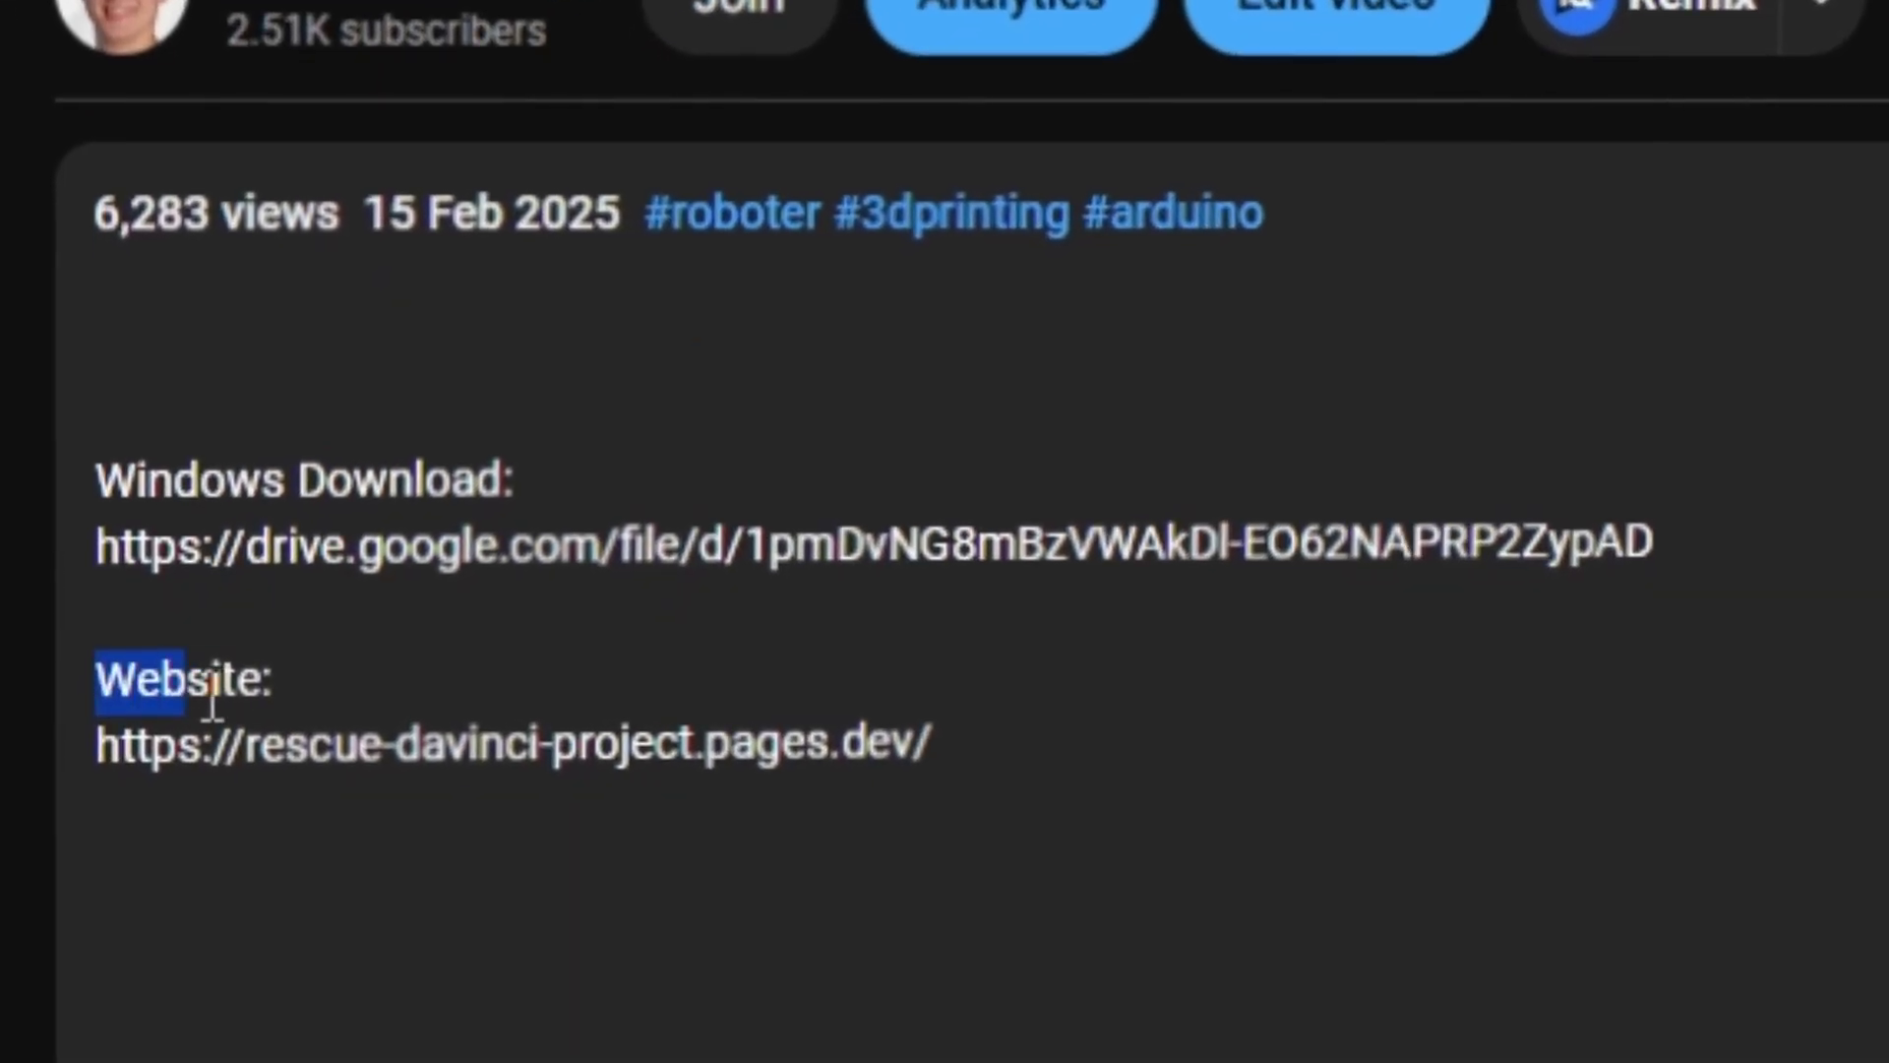
pyautogui.moveTo(212, 693); pyautogui.dragTo(932, 738)
pyautogui.hotkey('ctrl', 'c')
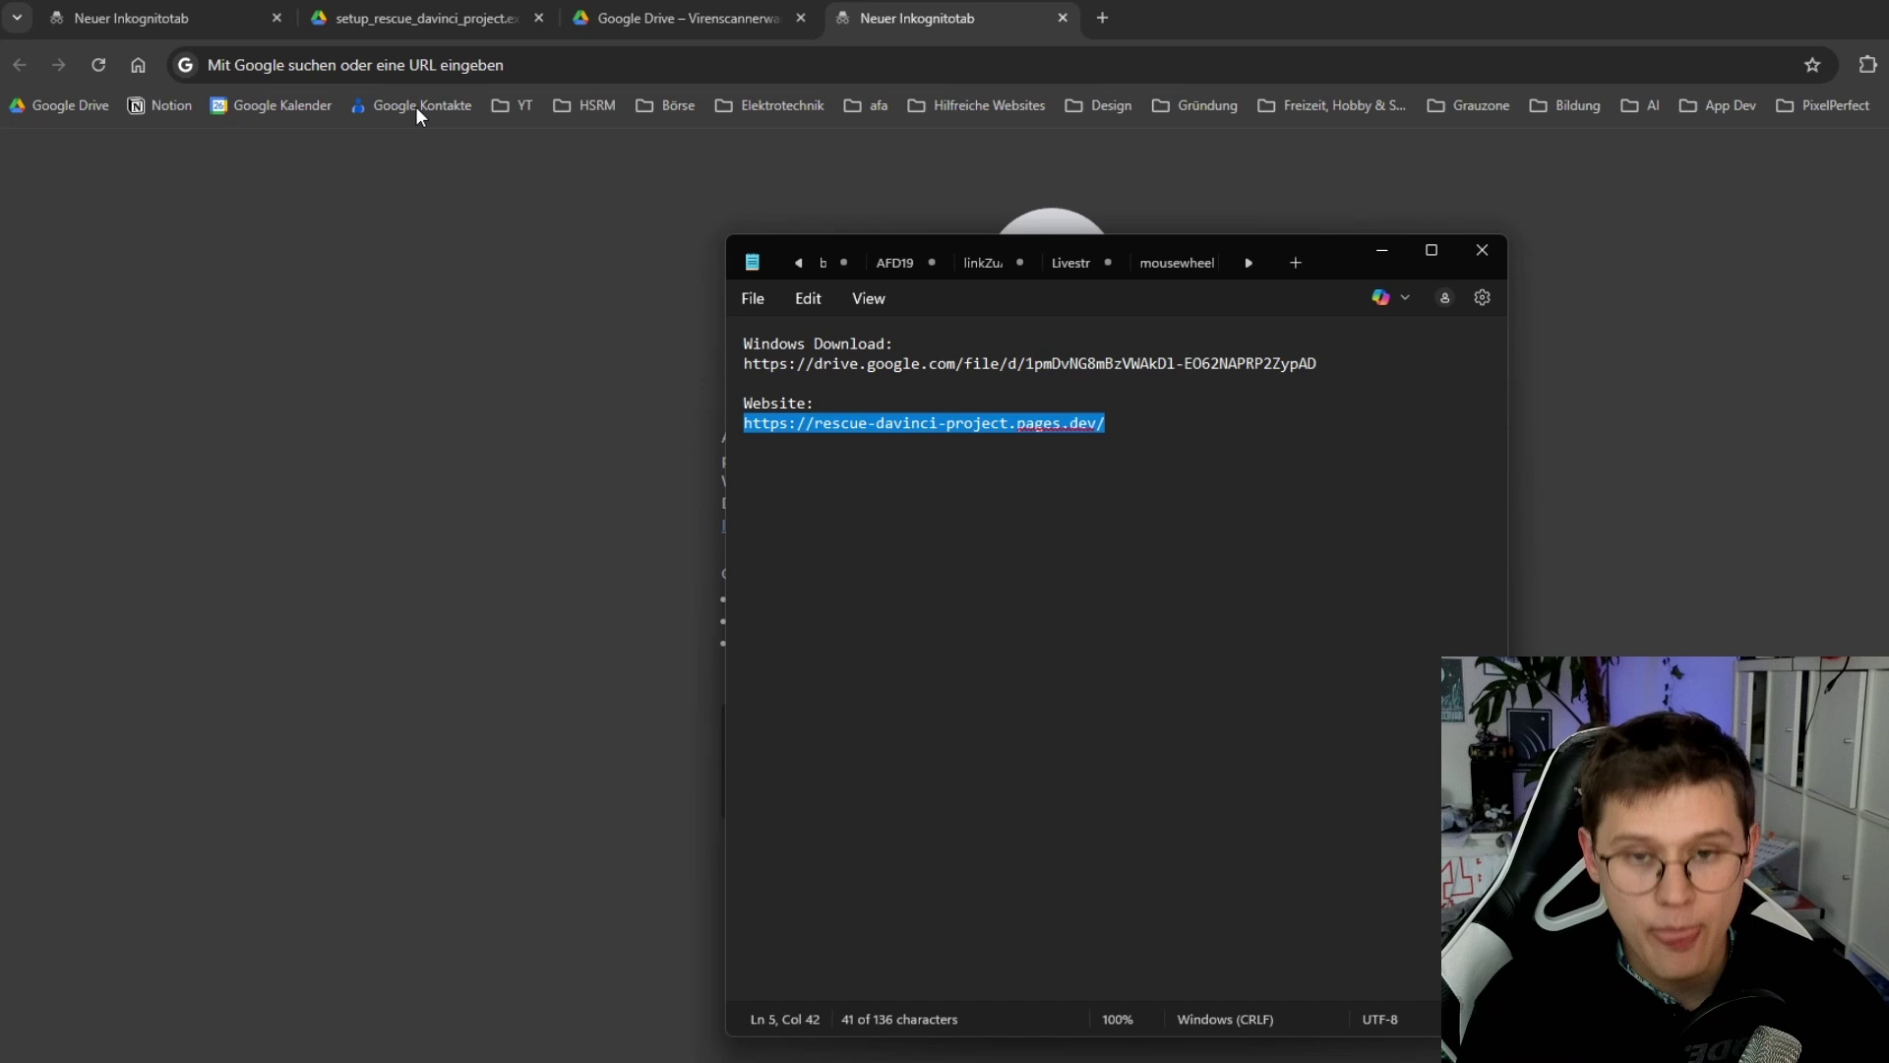
pyautogui.click(423, 65)
pyautogui.hotkey('ctrl', 'v')
pyautogui.press('Return')
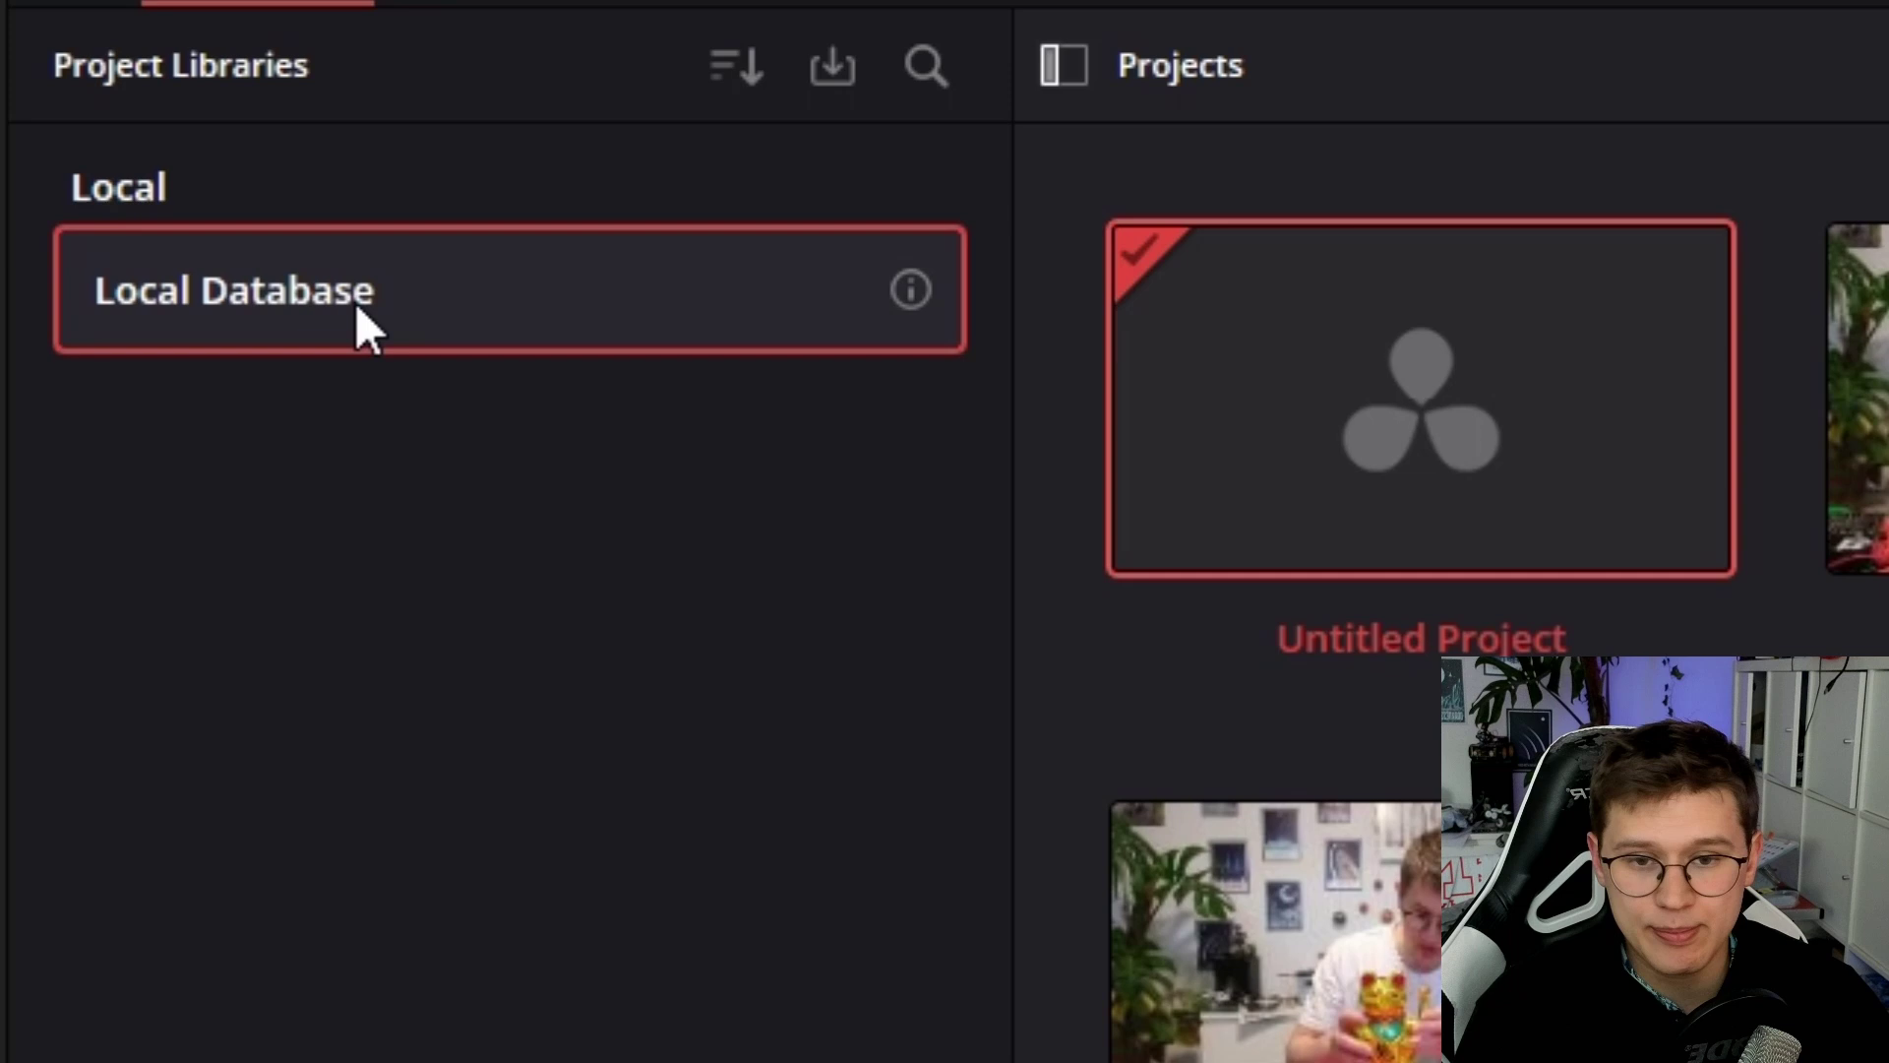
# - Open the Local Database library folder on disk and browse through Resolve Projects and Users into Projects
pyautogui.rightClick(391, 305)
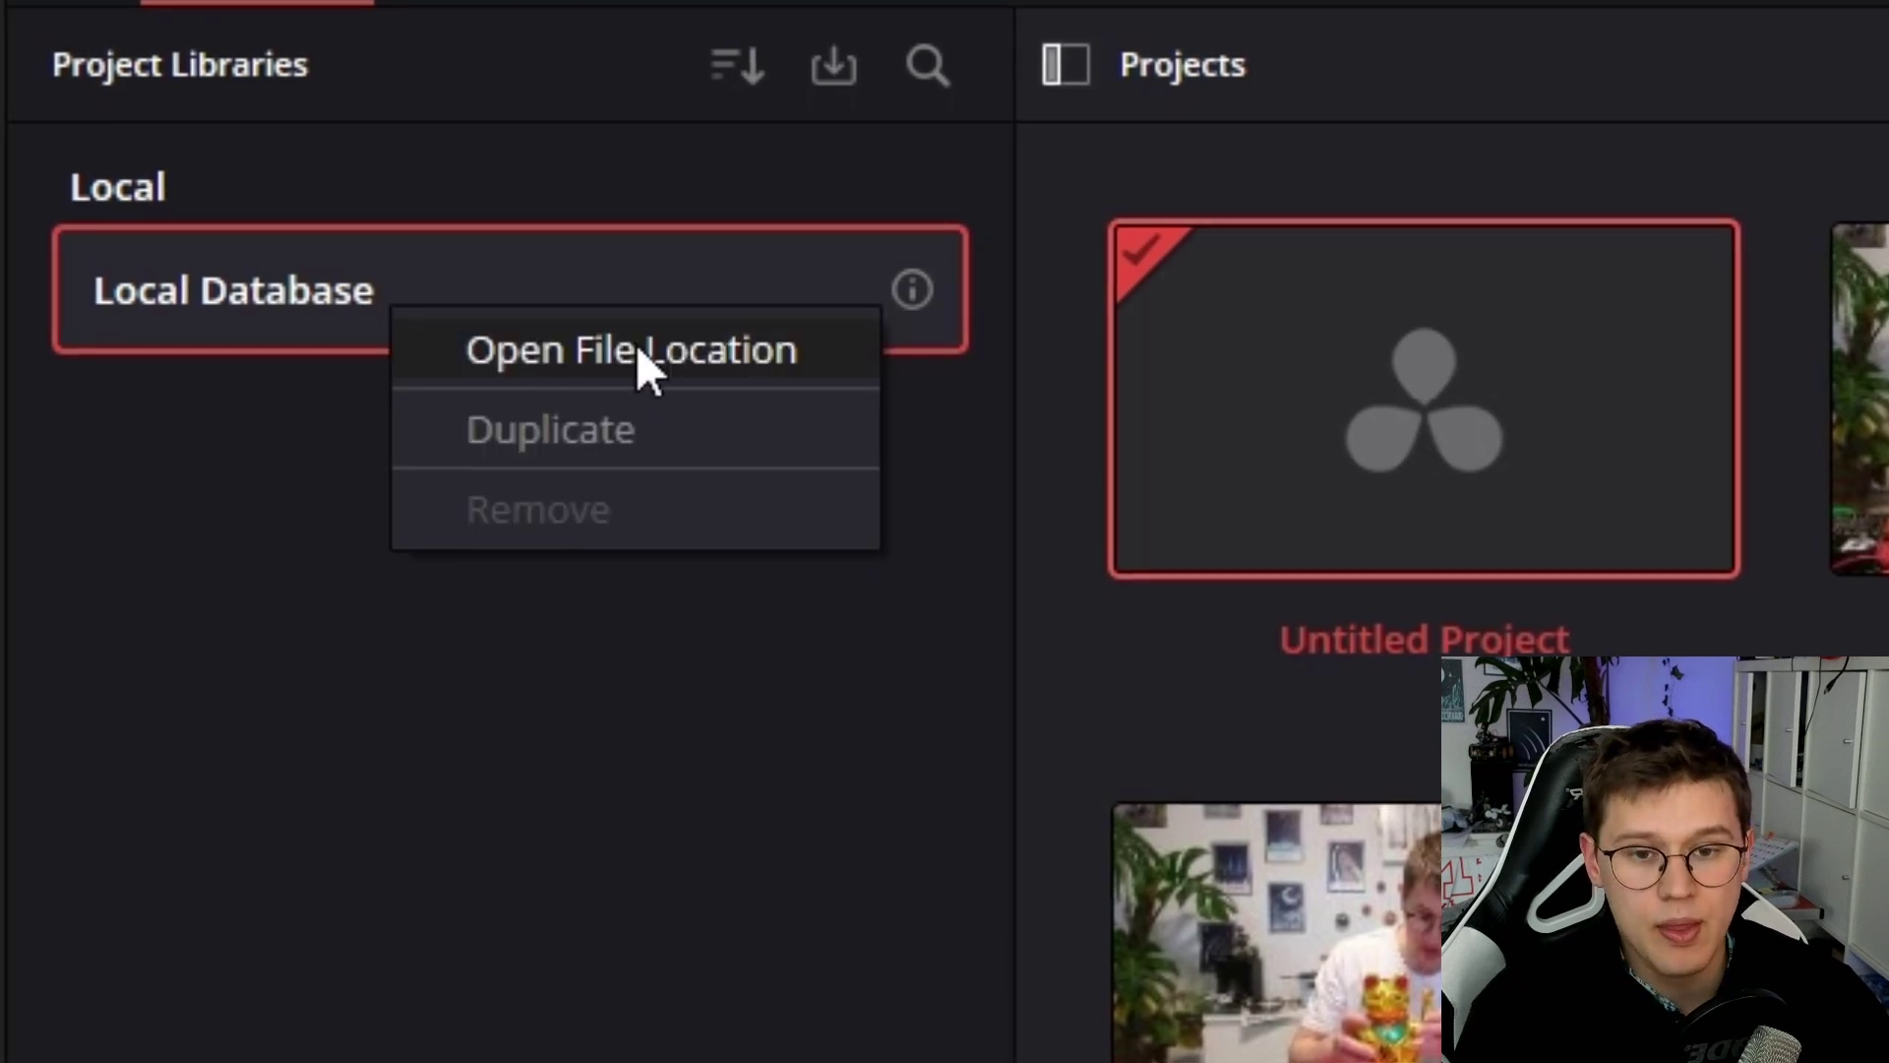
pyautogui.click(686, 352)
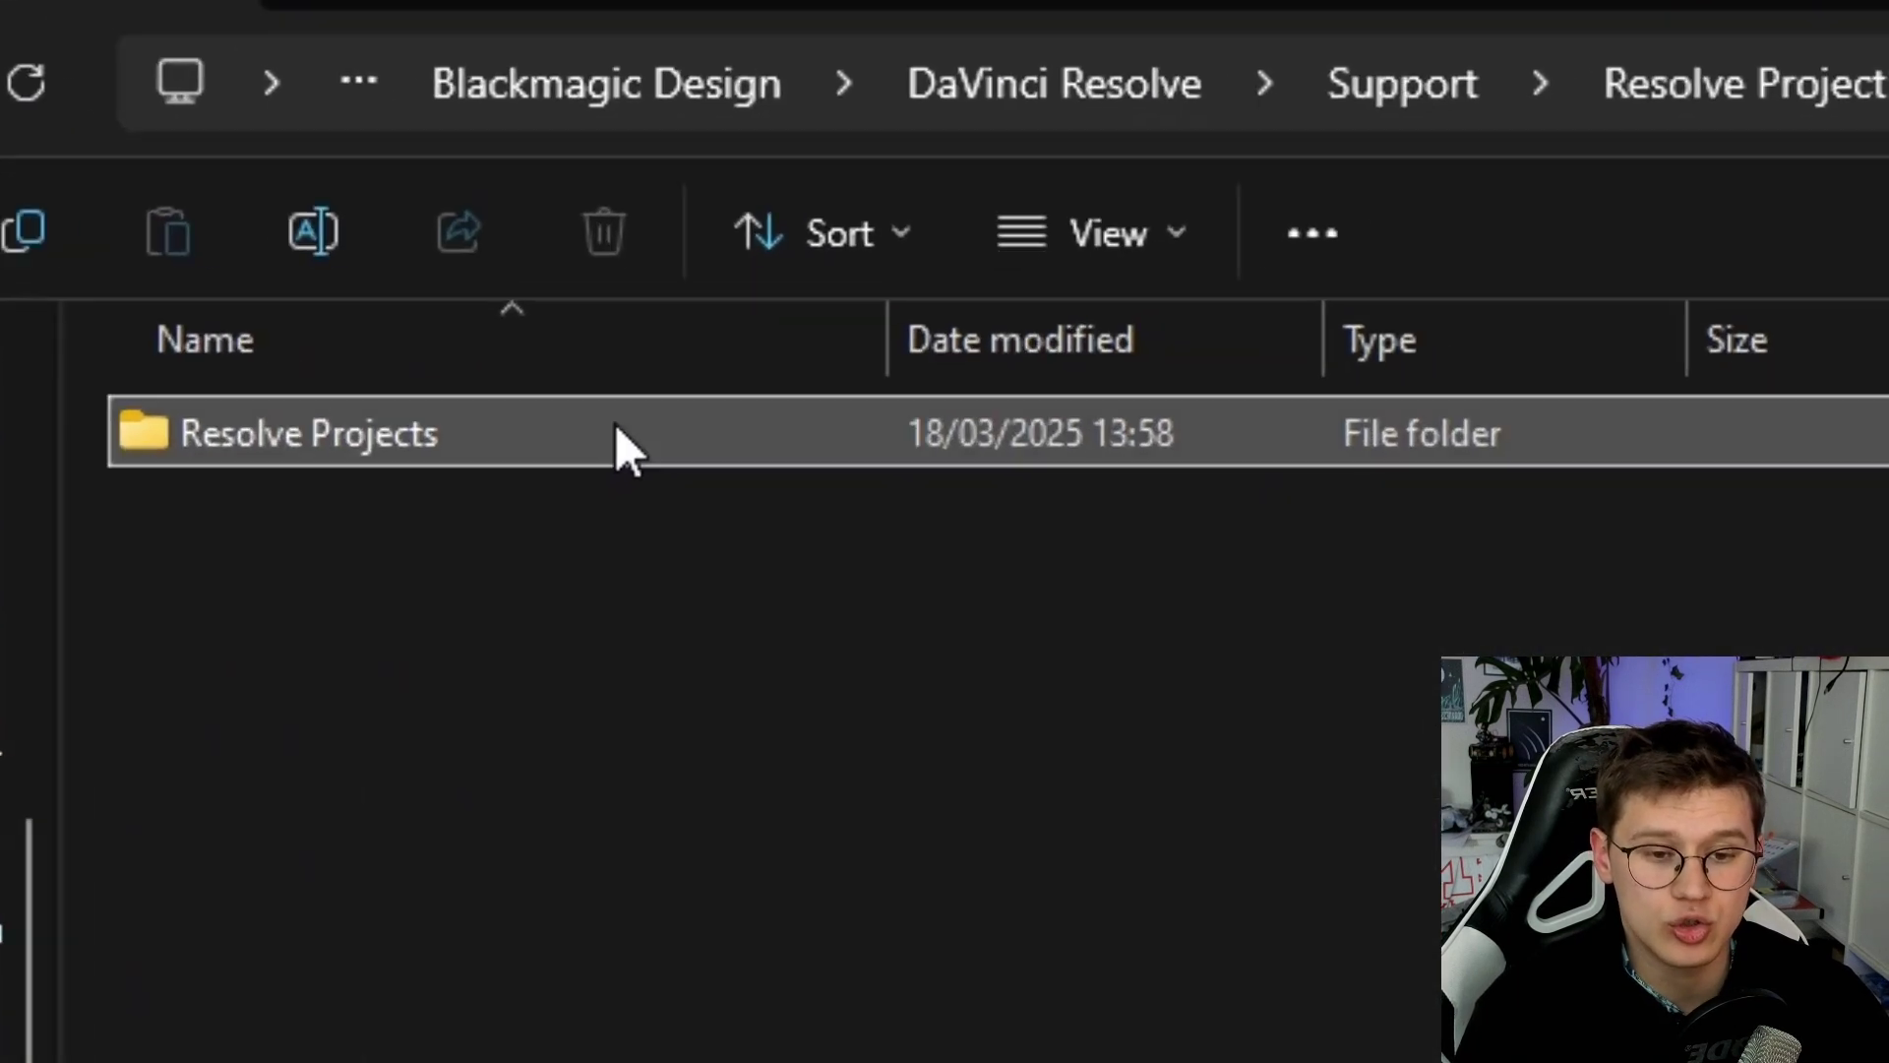
pyautogui.doubleClick(711, 472)
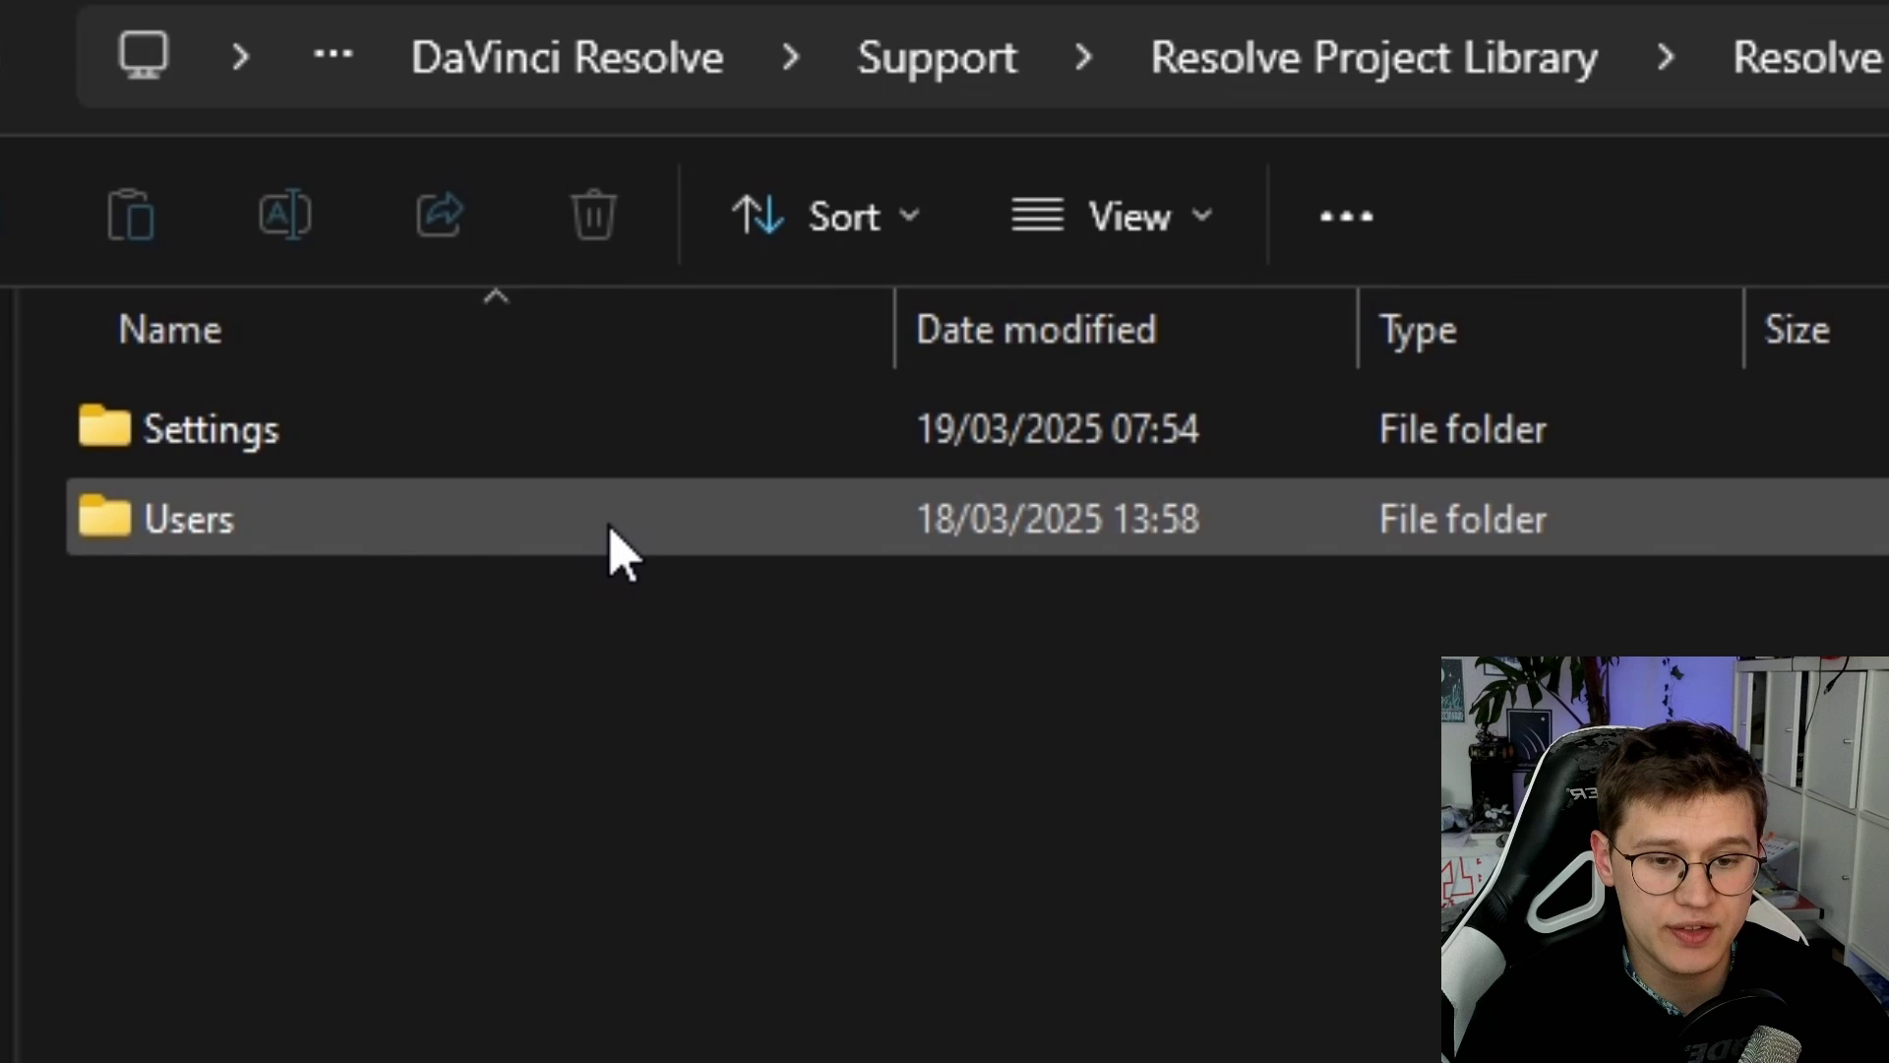
pyautogui.doubleClick(704, 512)
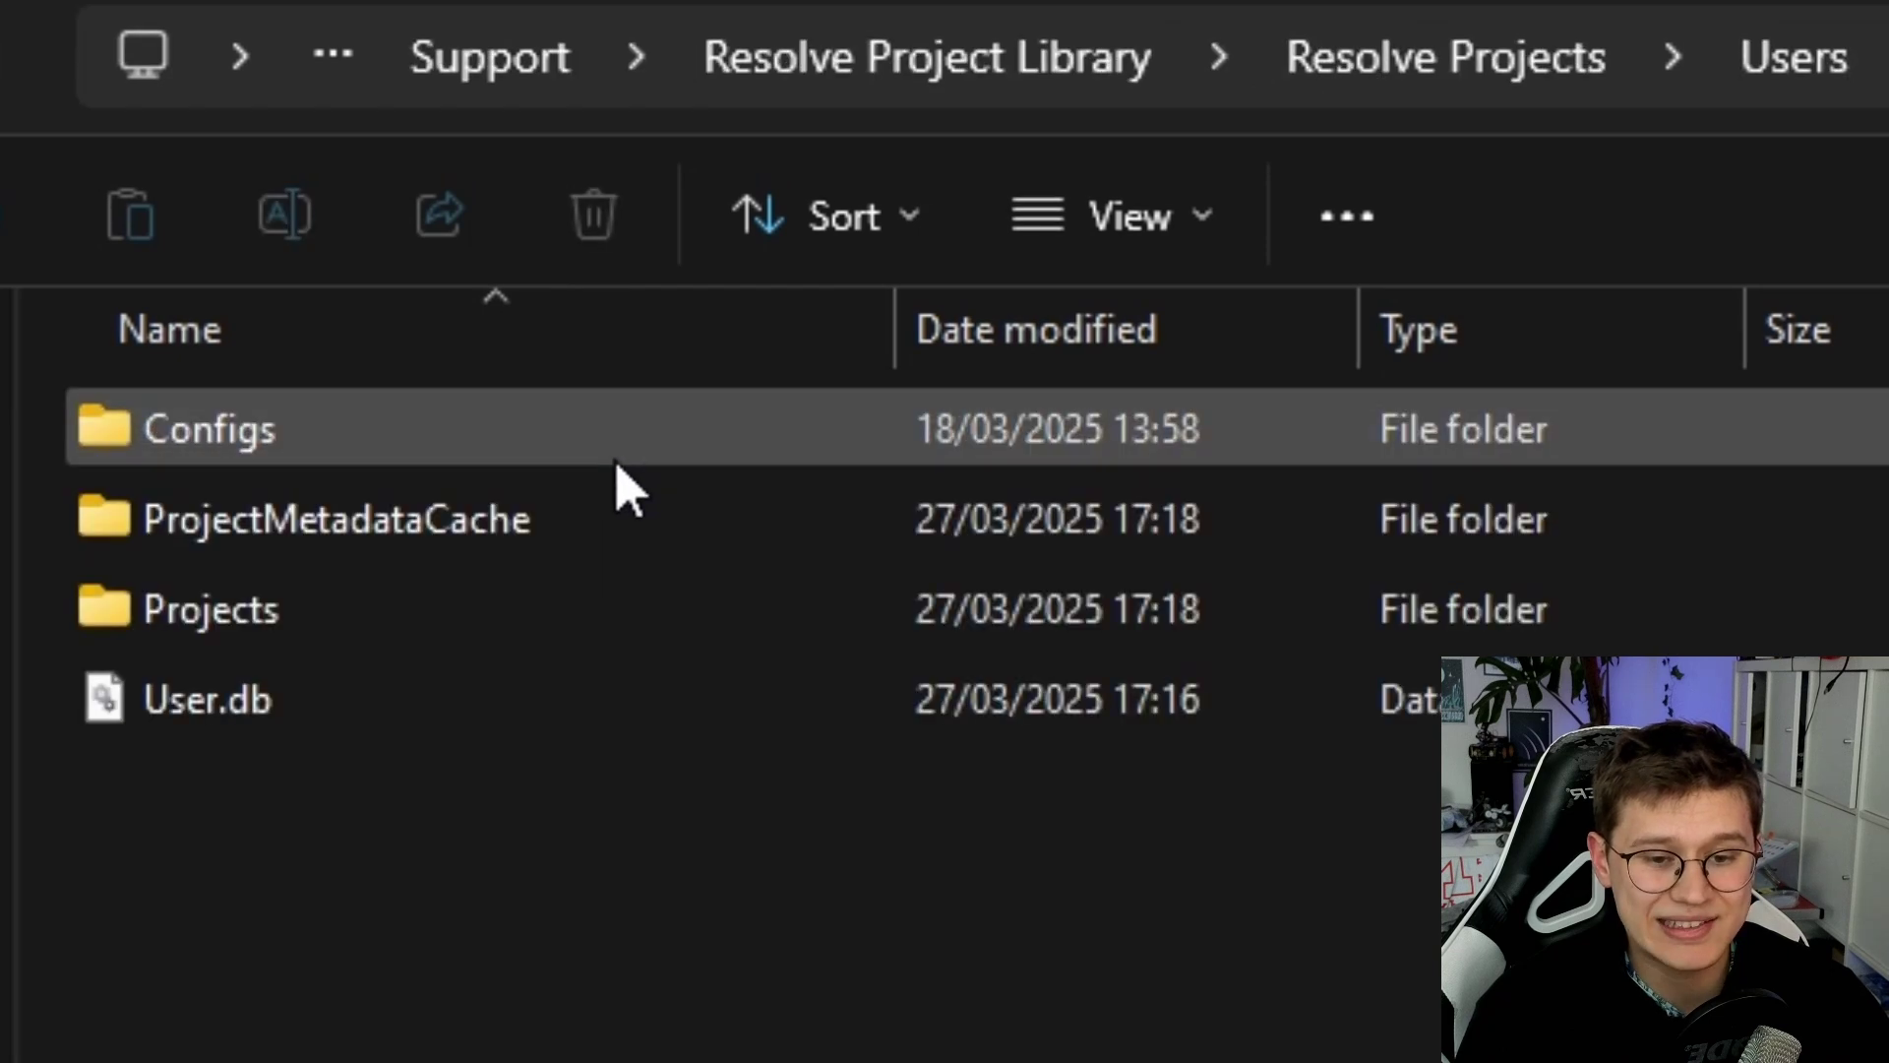
pyautogui.doubleClick(559, 630)
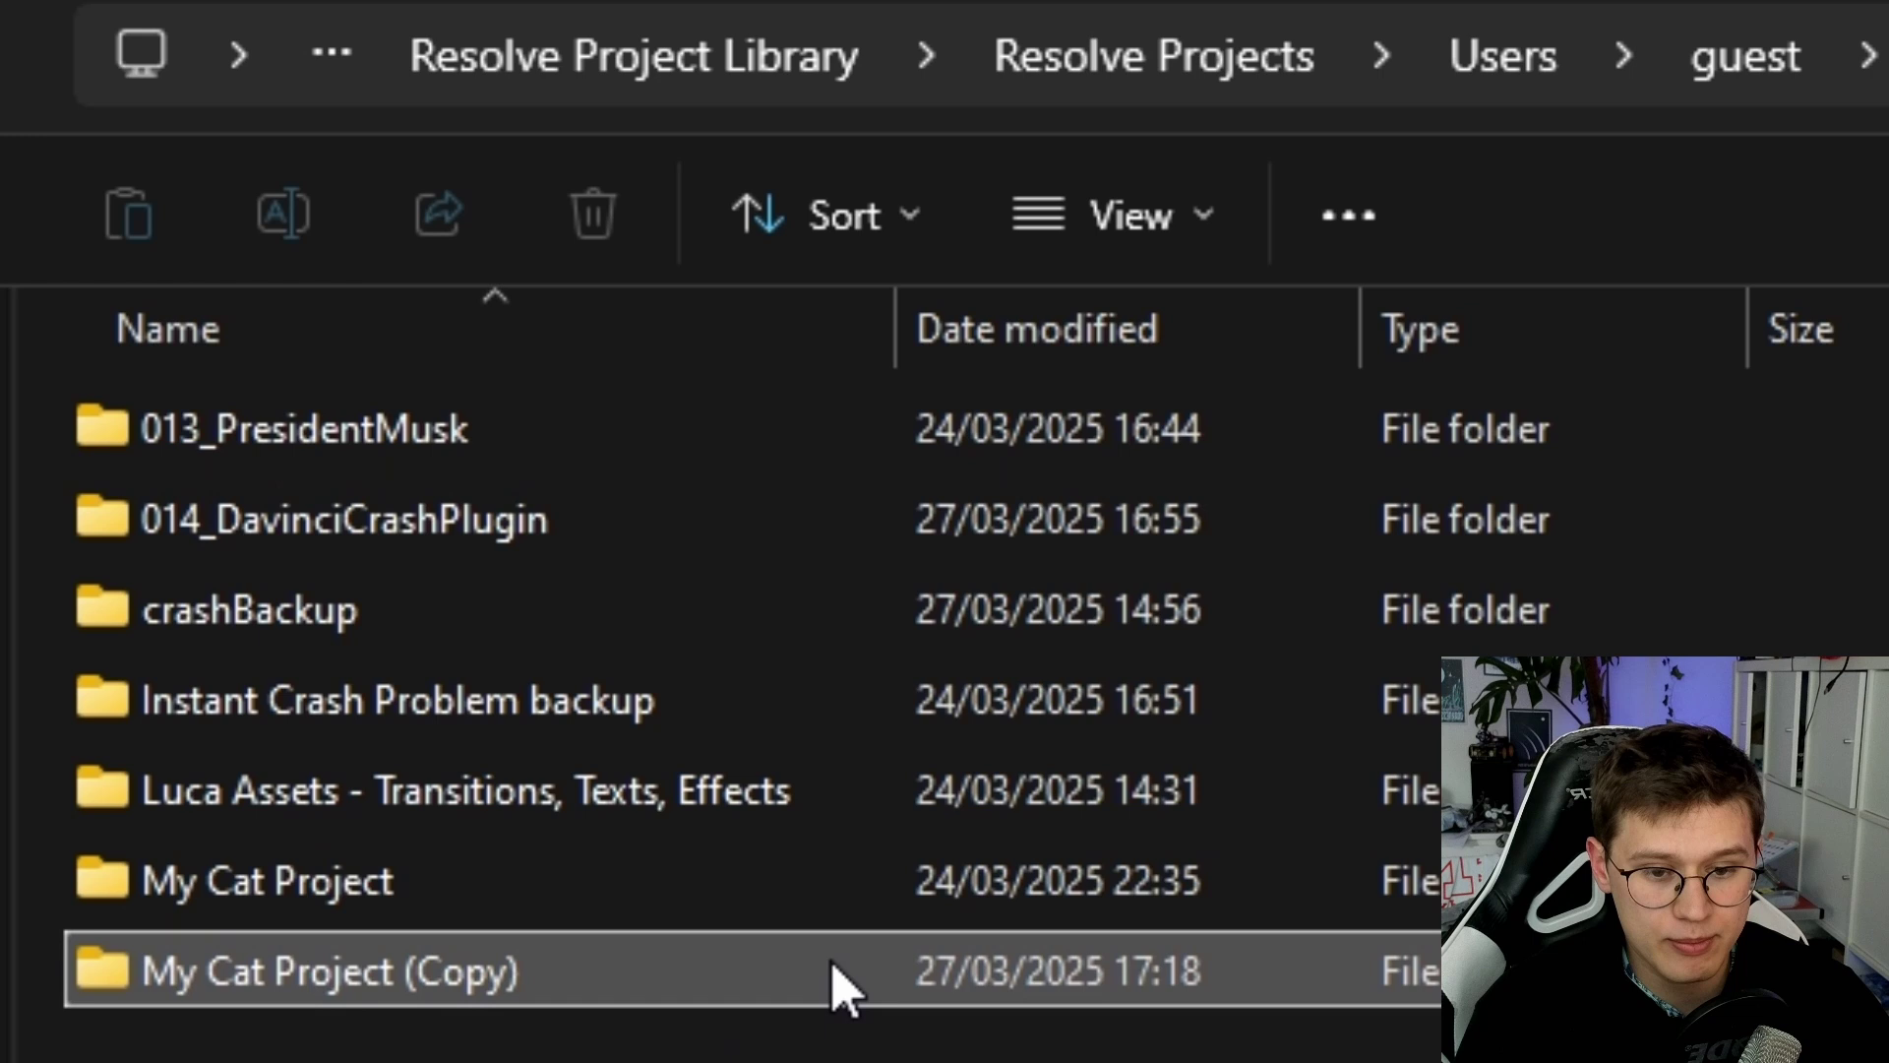
# - Enter My Cat Project (Copy), select Project.db, and copy the folder's full path
pyautogui.doubleClick(704, 969)
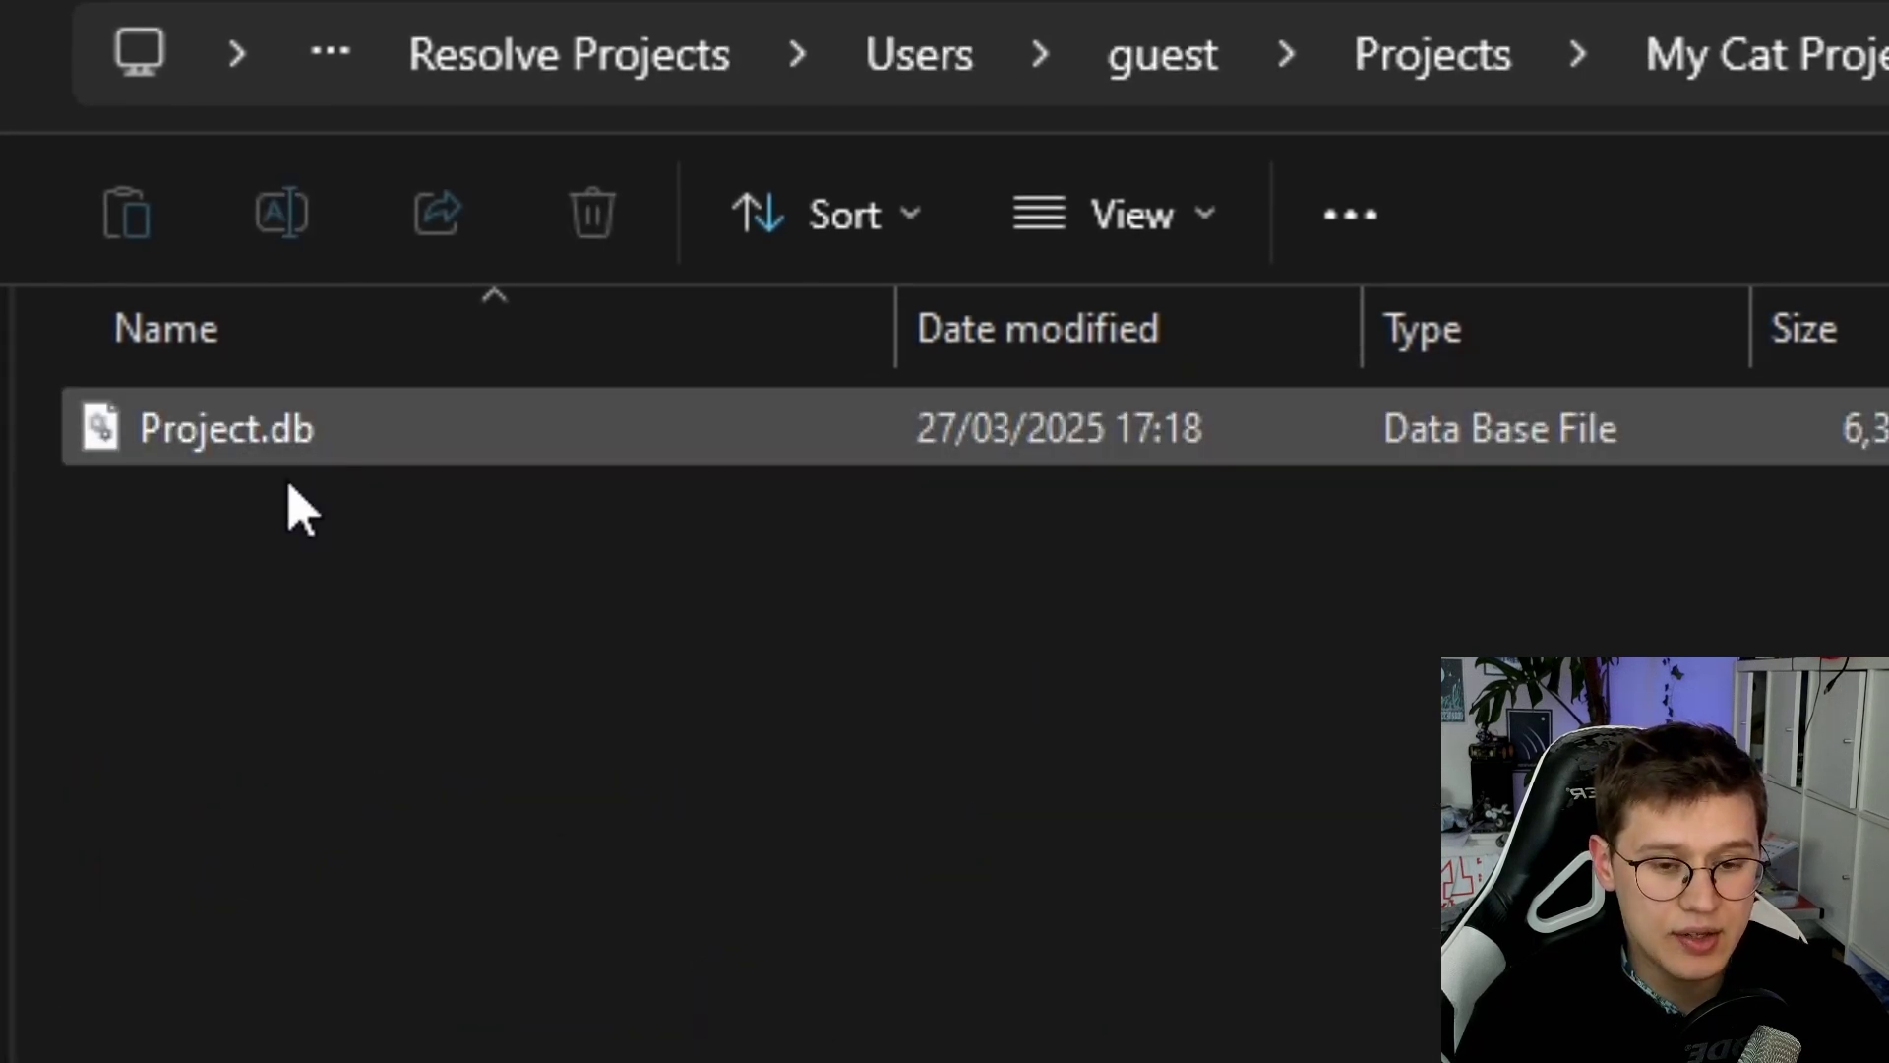
pyautogui.click(435, 442)
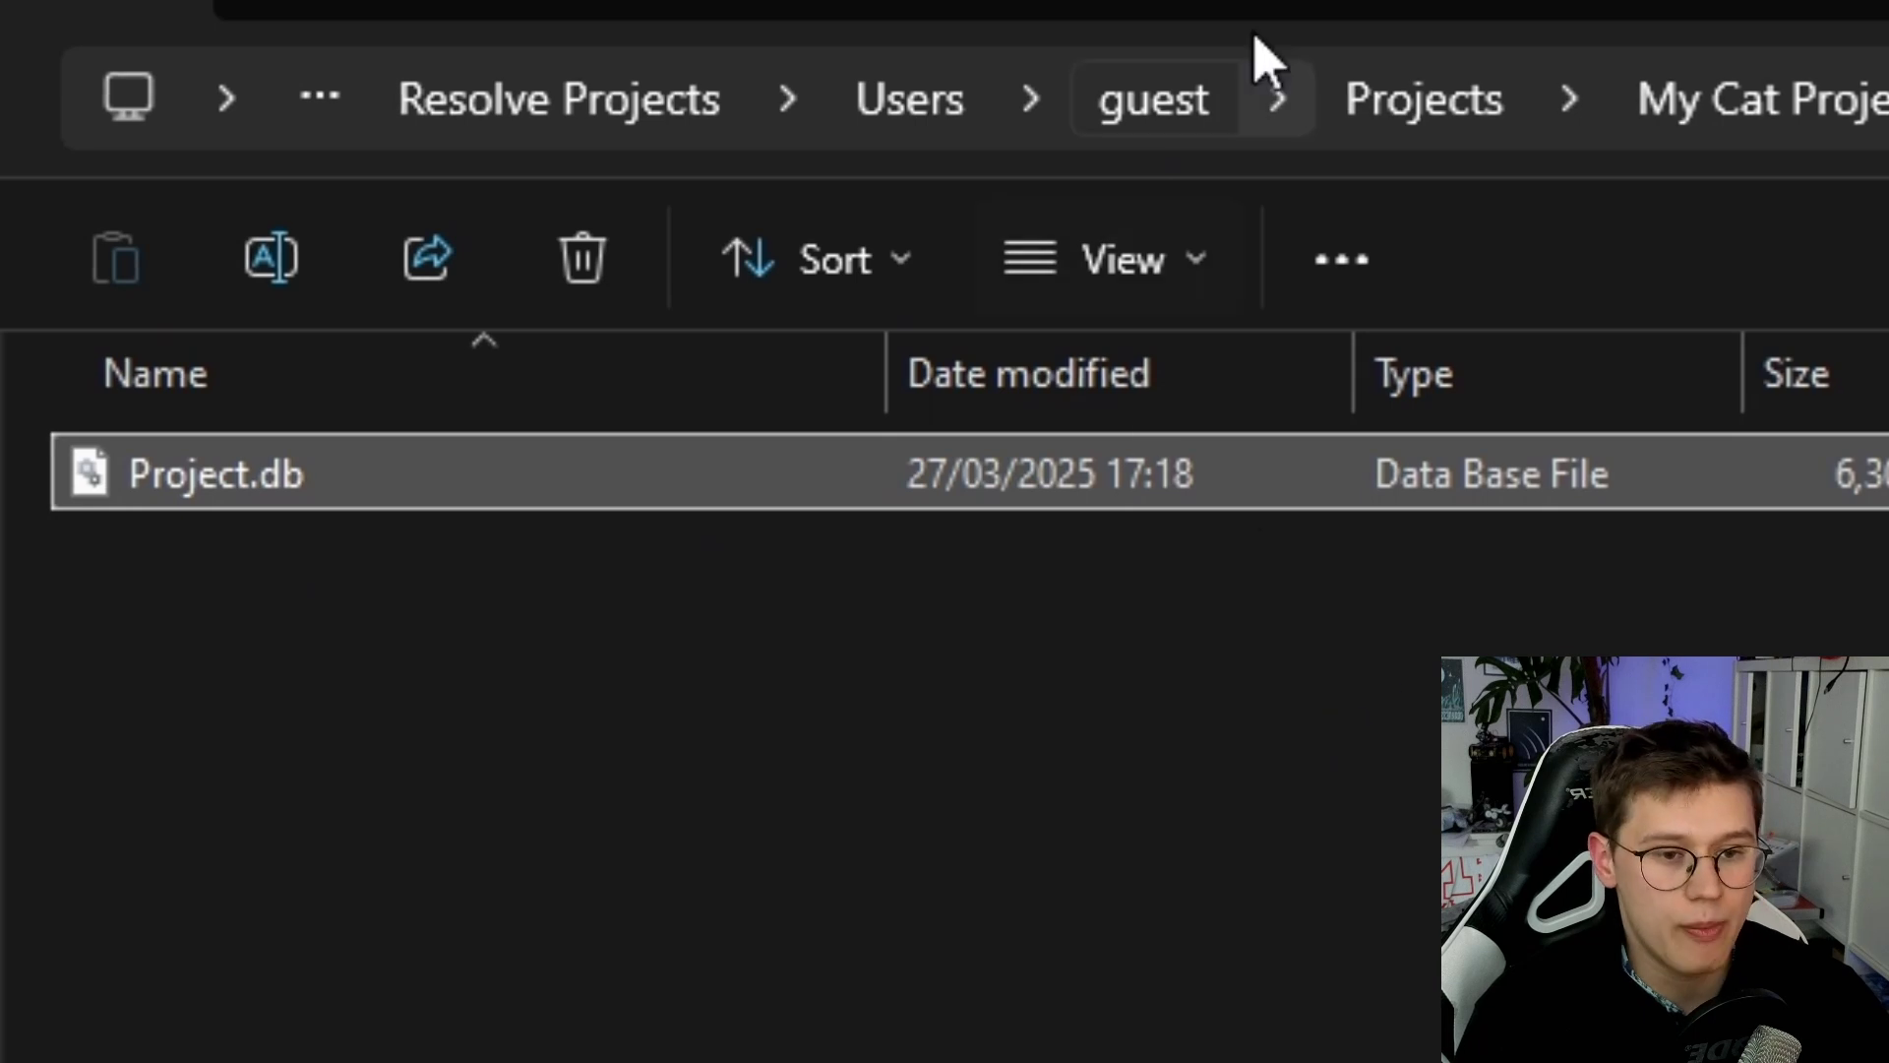
pyautogui.click(1888, 60)
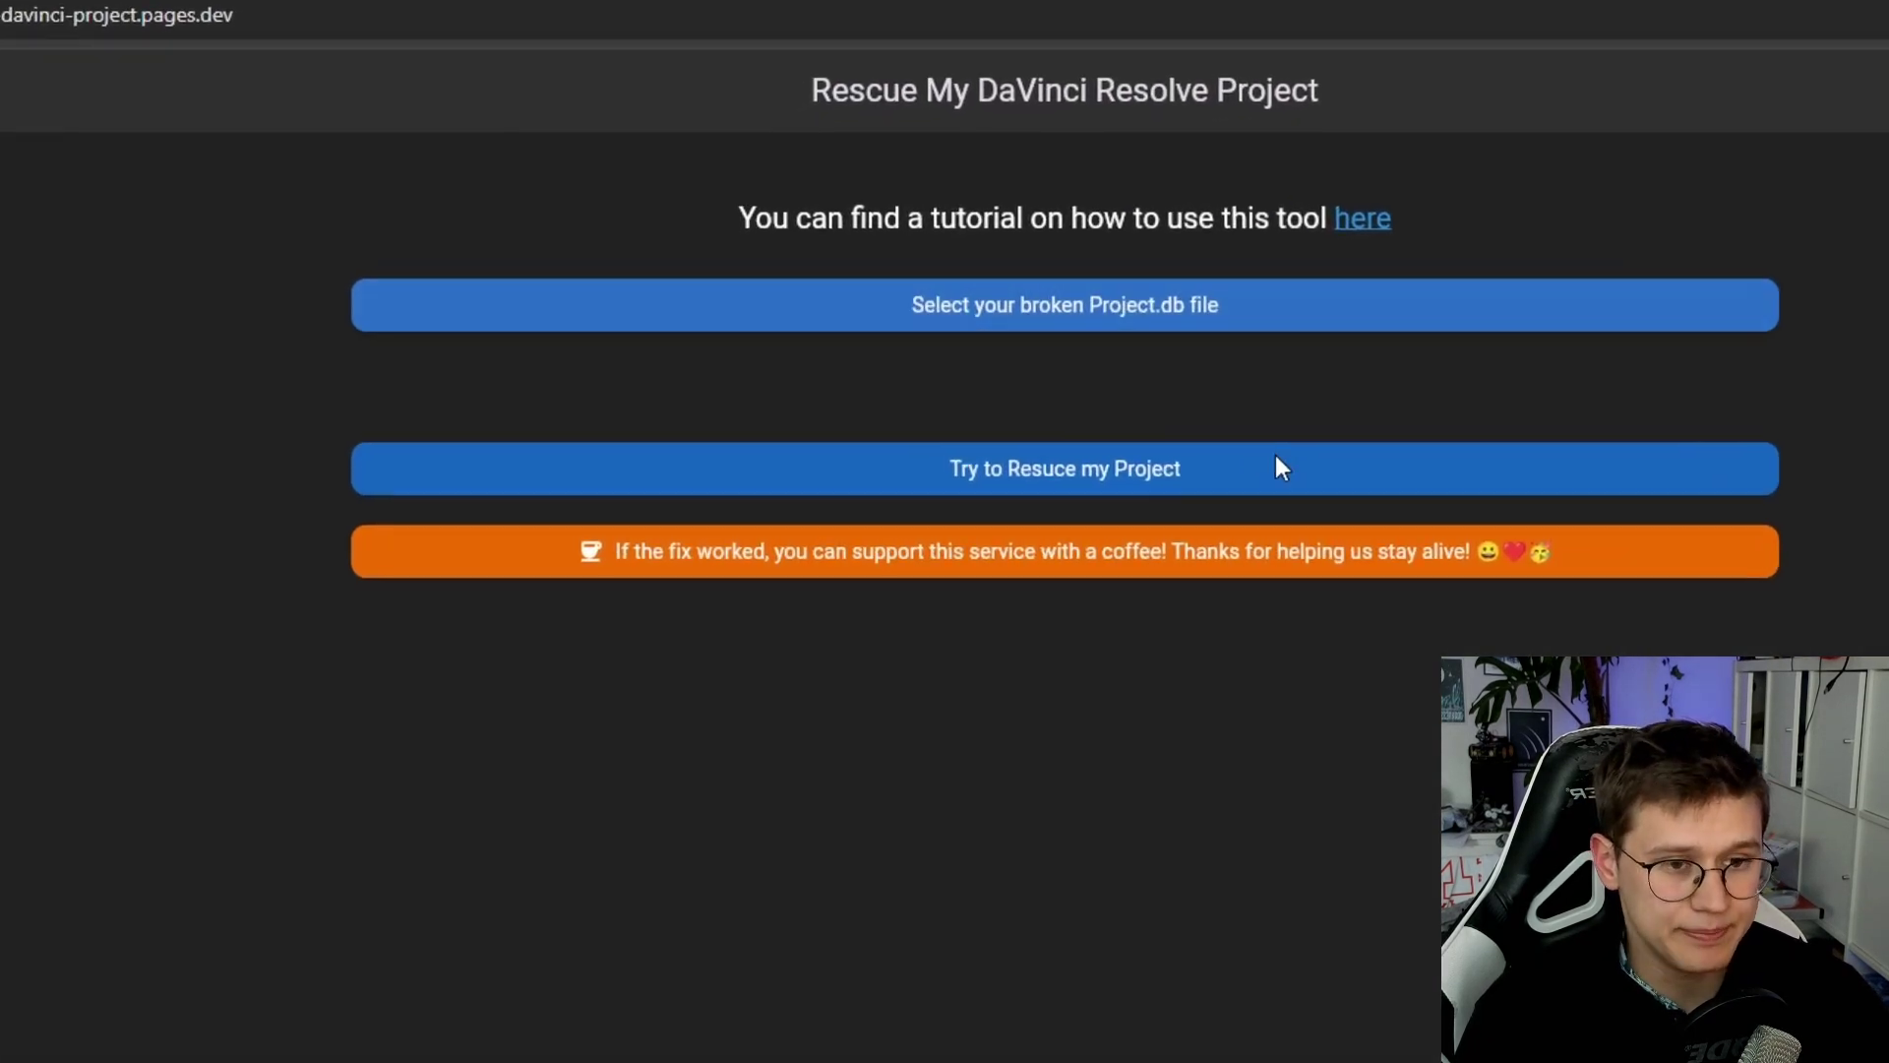
# - Pick Project.db as the broken file by pasting the My Cat Project (Copy) path into the file picker
pyautogui.click(911, 305)
pyautogui.click(1139, 176)
pyautogui.rightClick(620, 174)
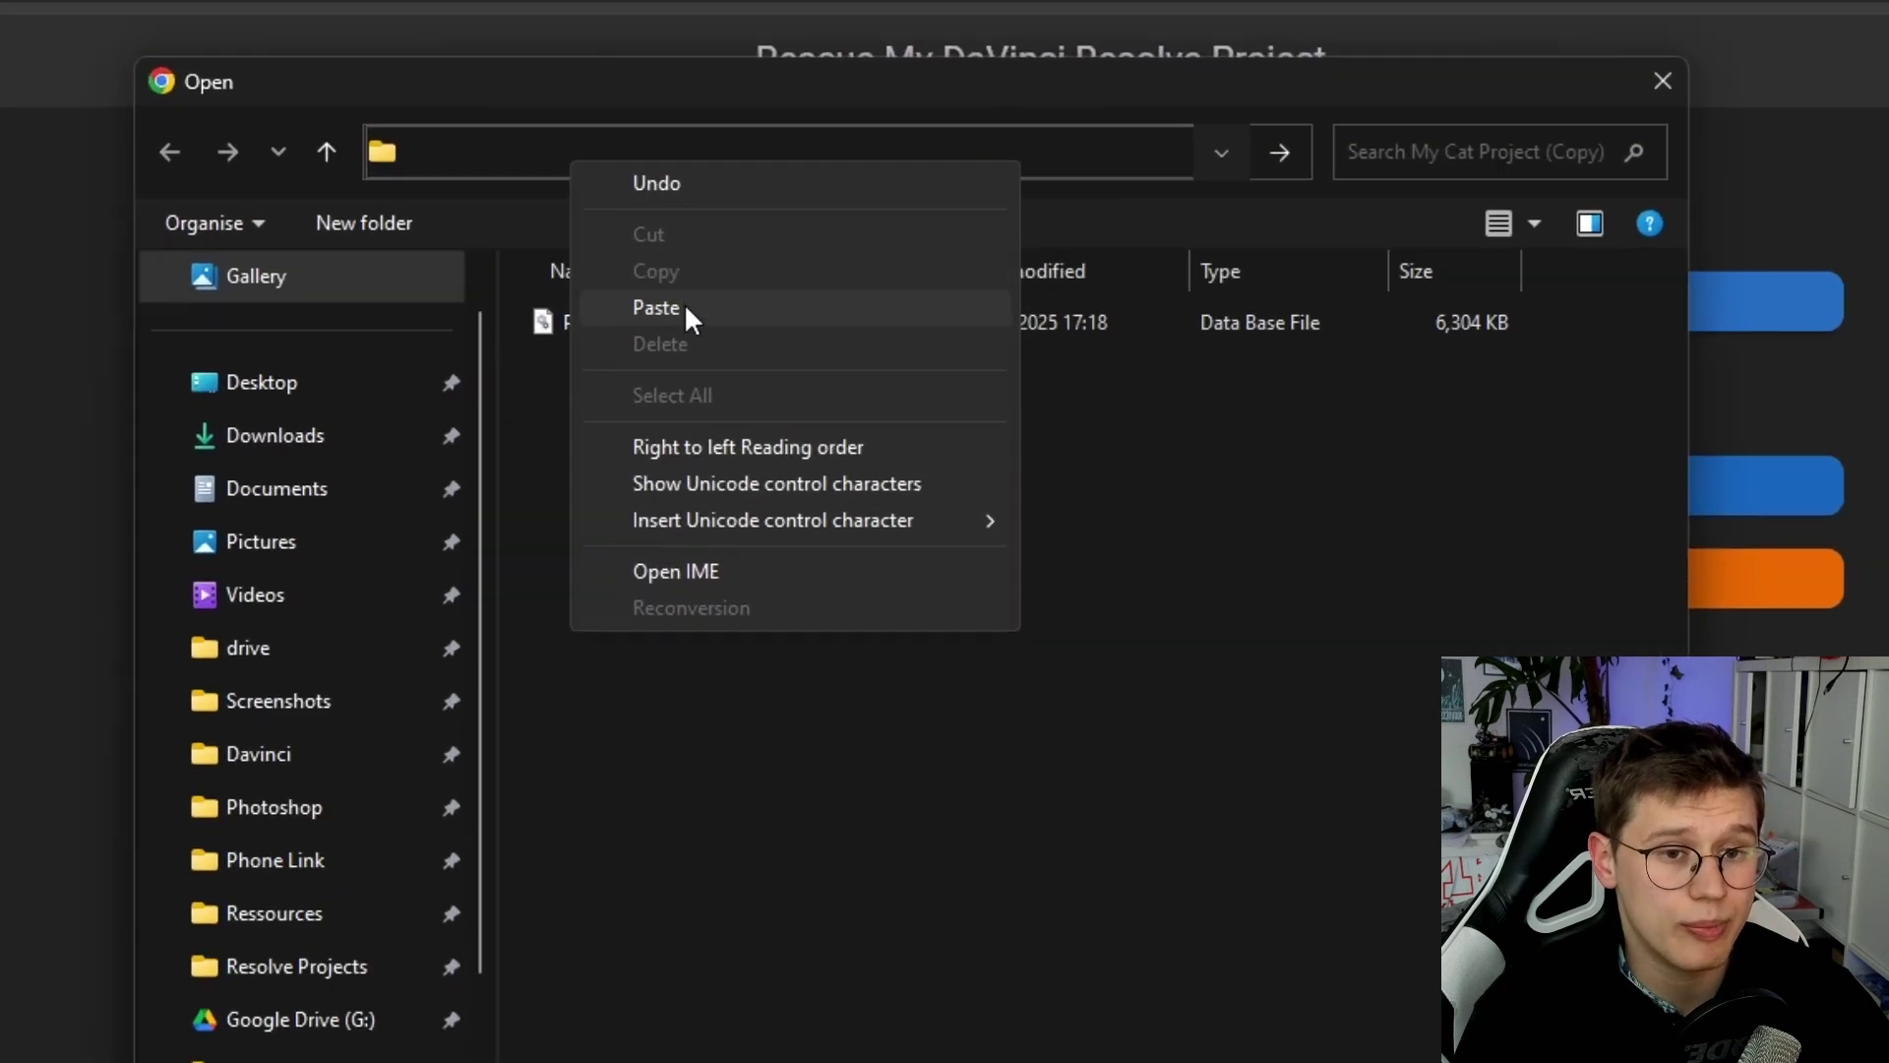
pyautogui.click(713, 313)
pyautogui.press('Return')
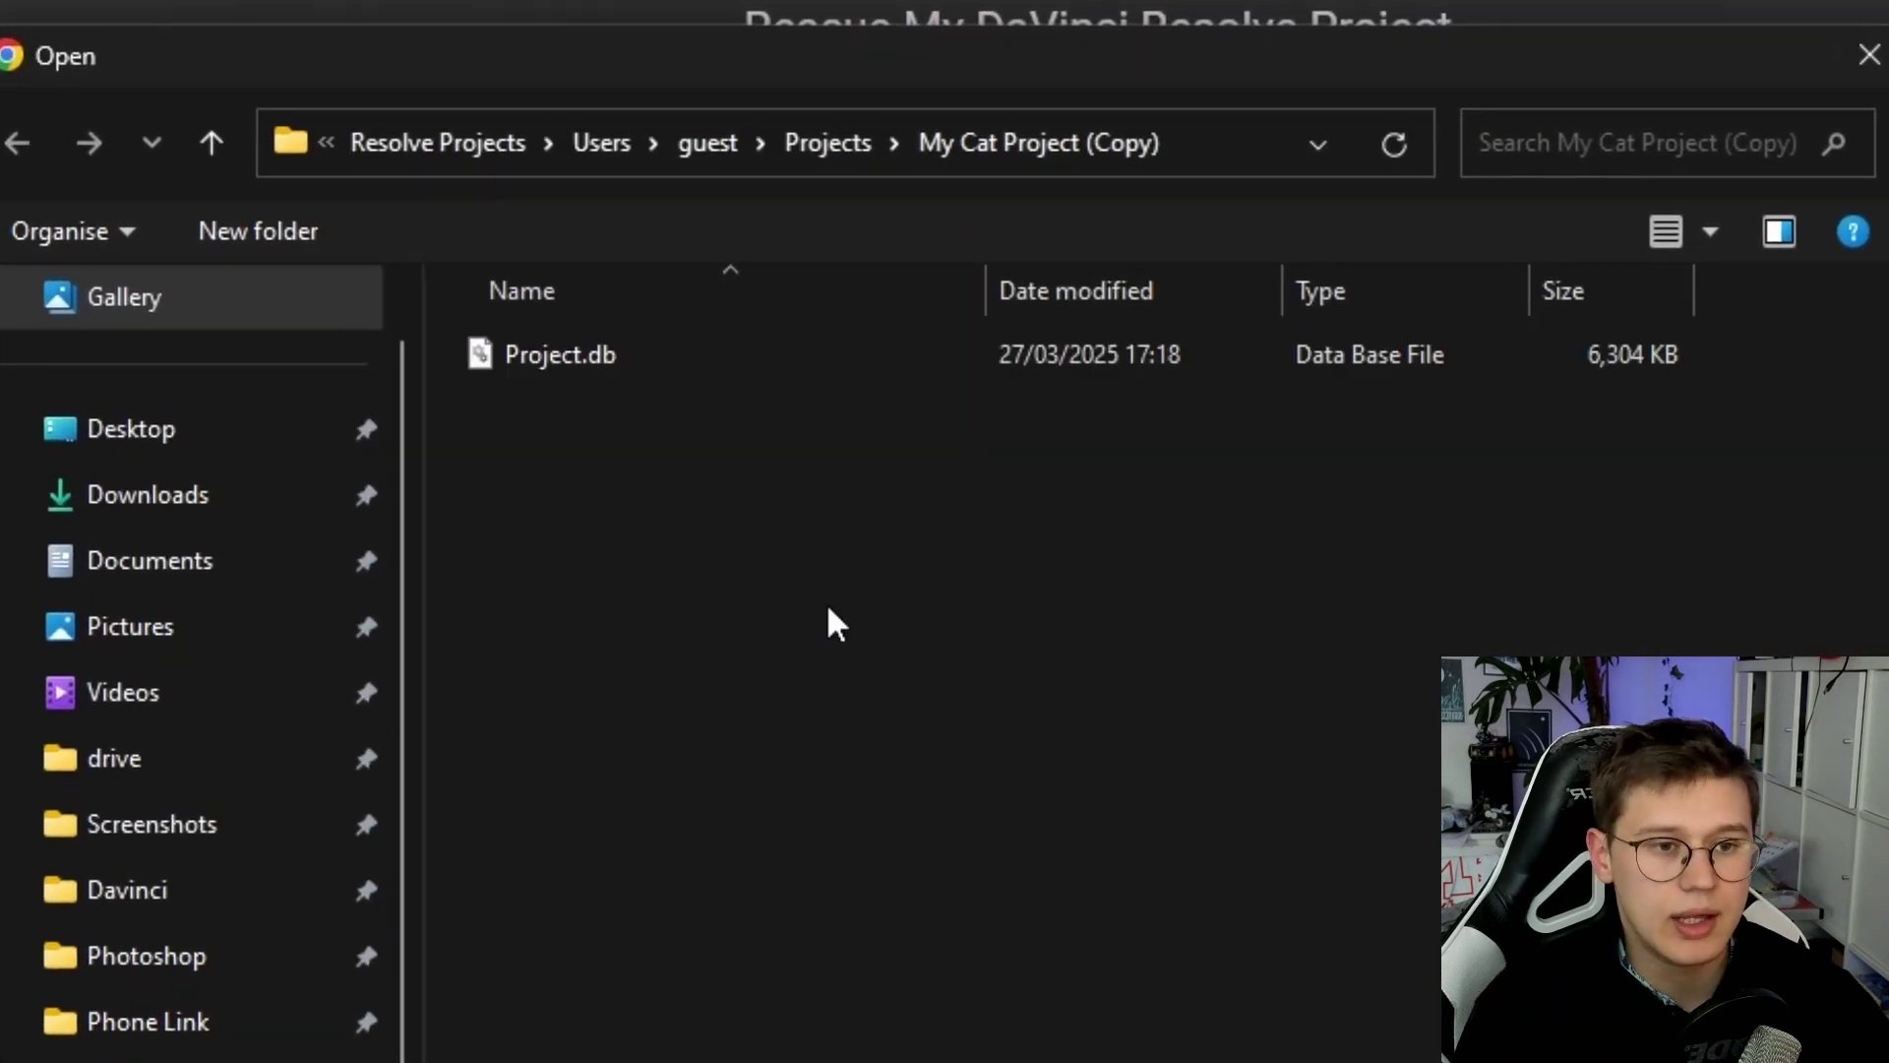
pyautogui.click(630, 357)
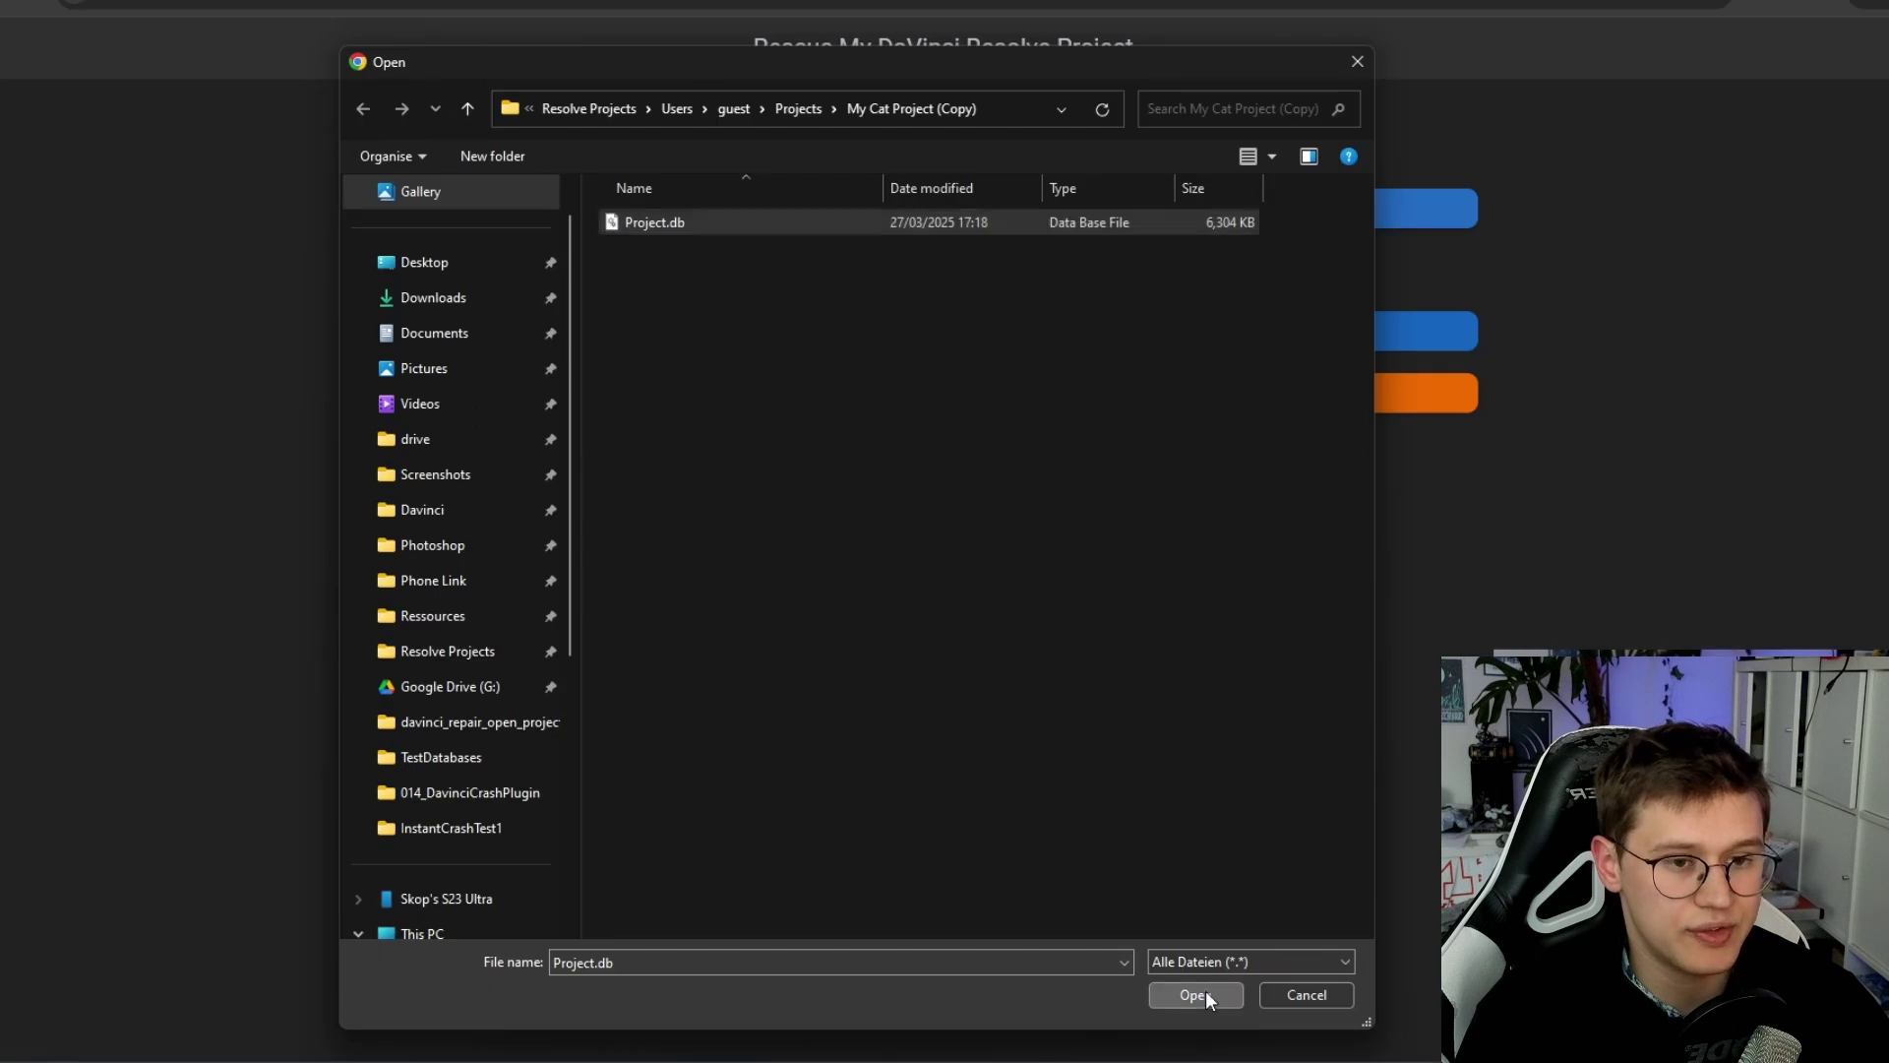
pyautogui.click(1207, 992)
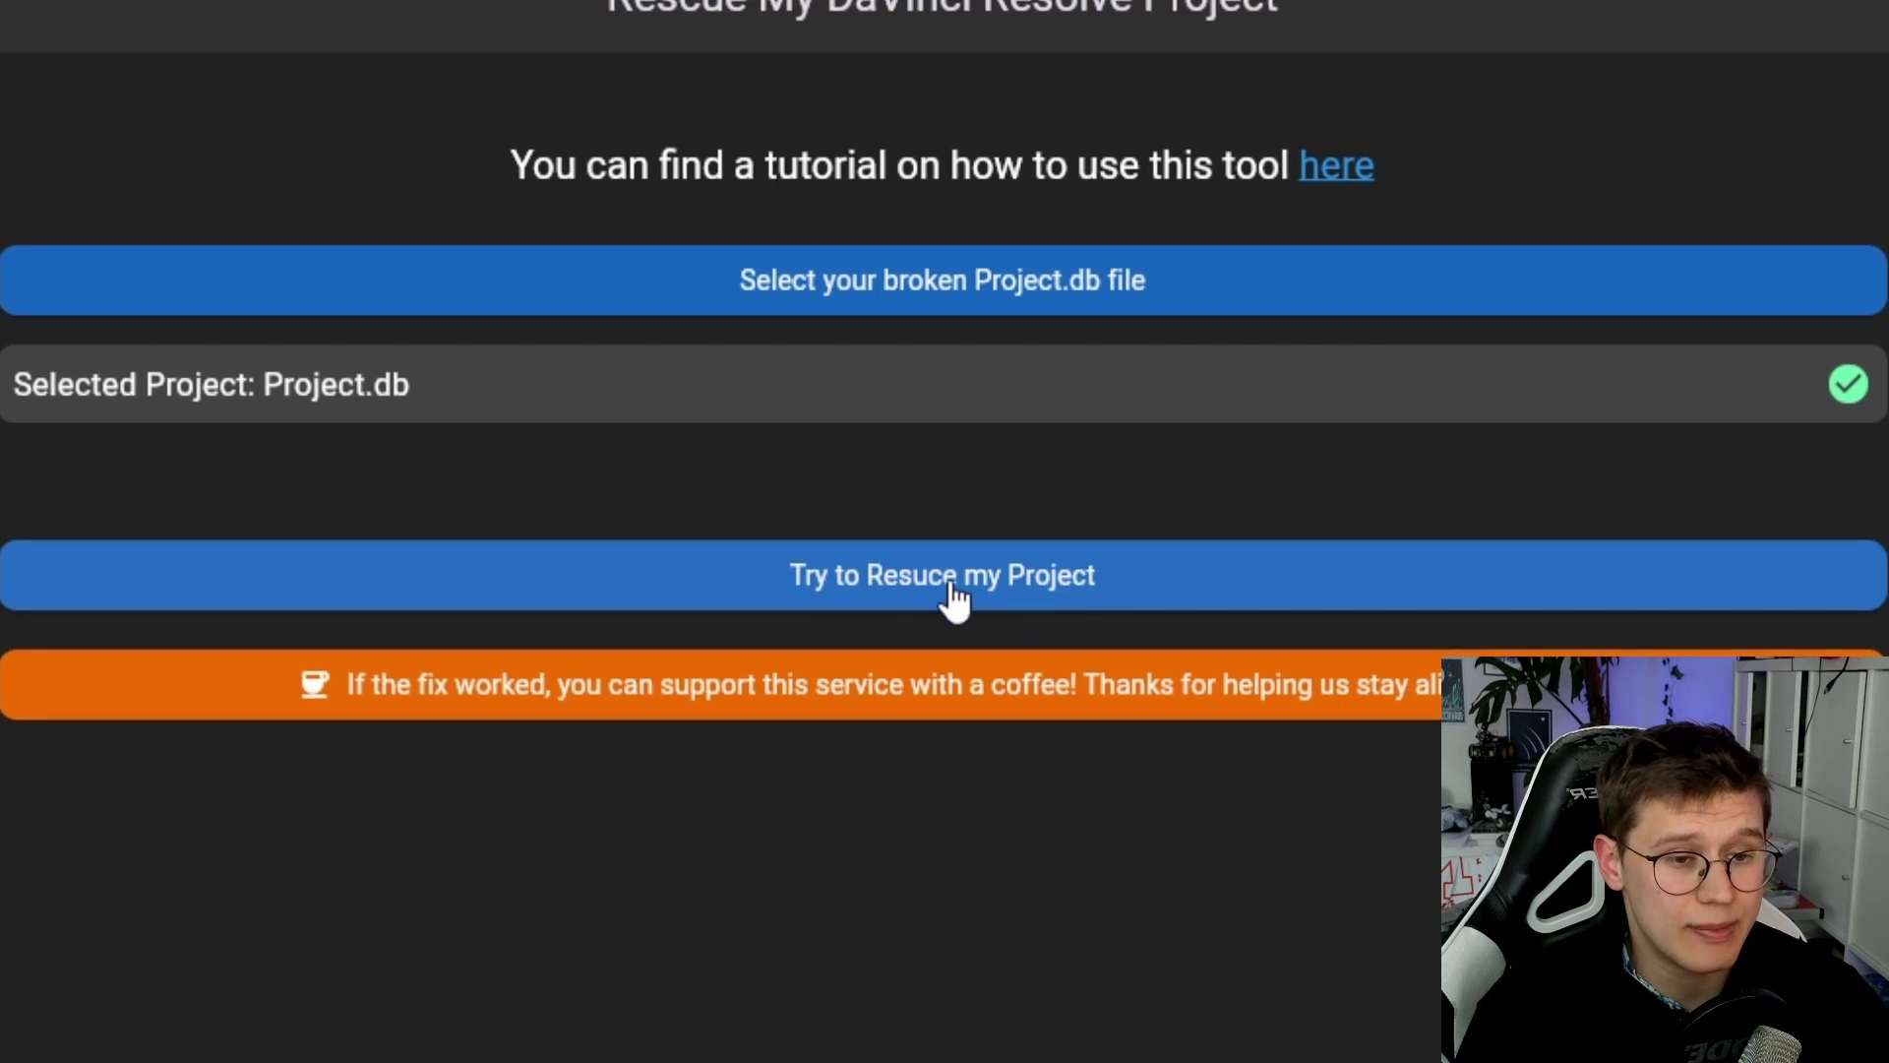
# - Run the project rescue and select the suggested save name Project (22).db
pyautogui.click(962, 595)
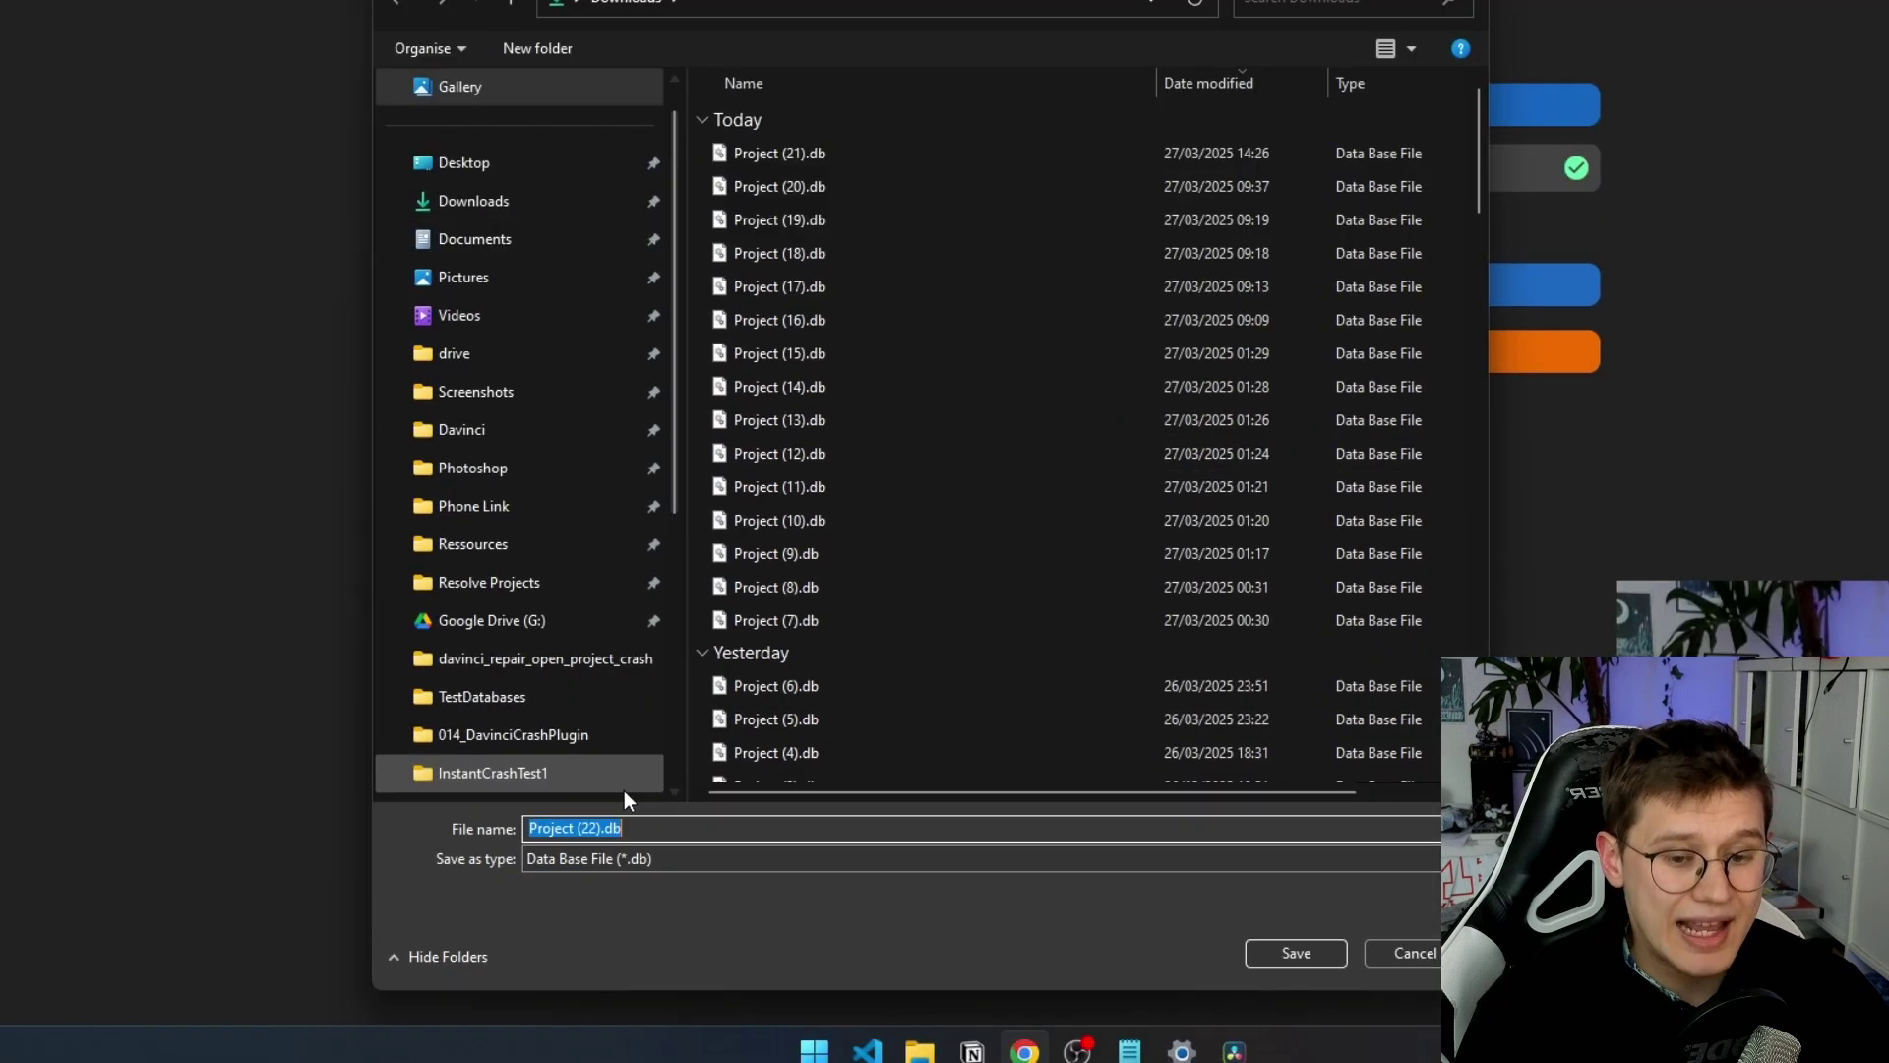
pyautogui.moveTo(758, 685); pyautogui.dragTo(436, 693)
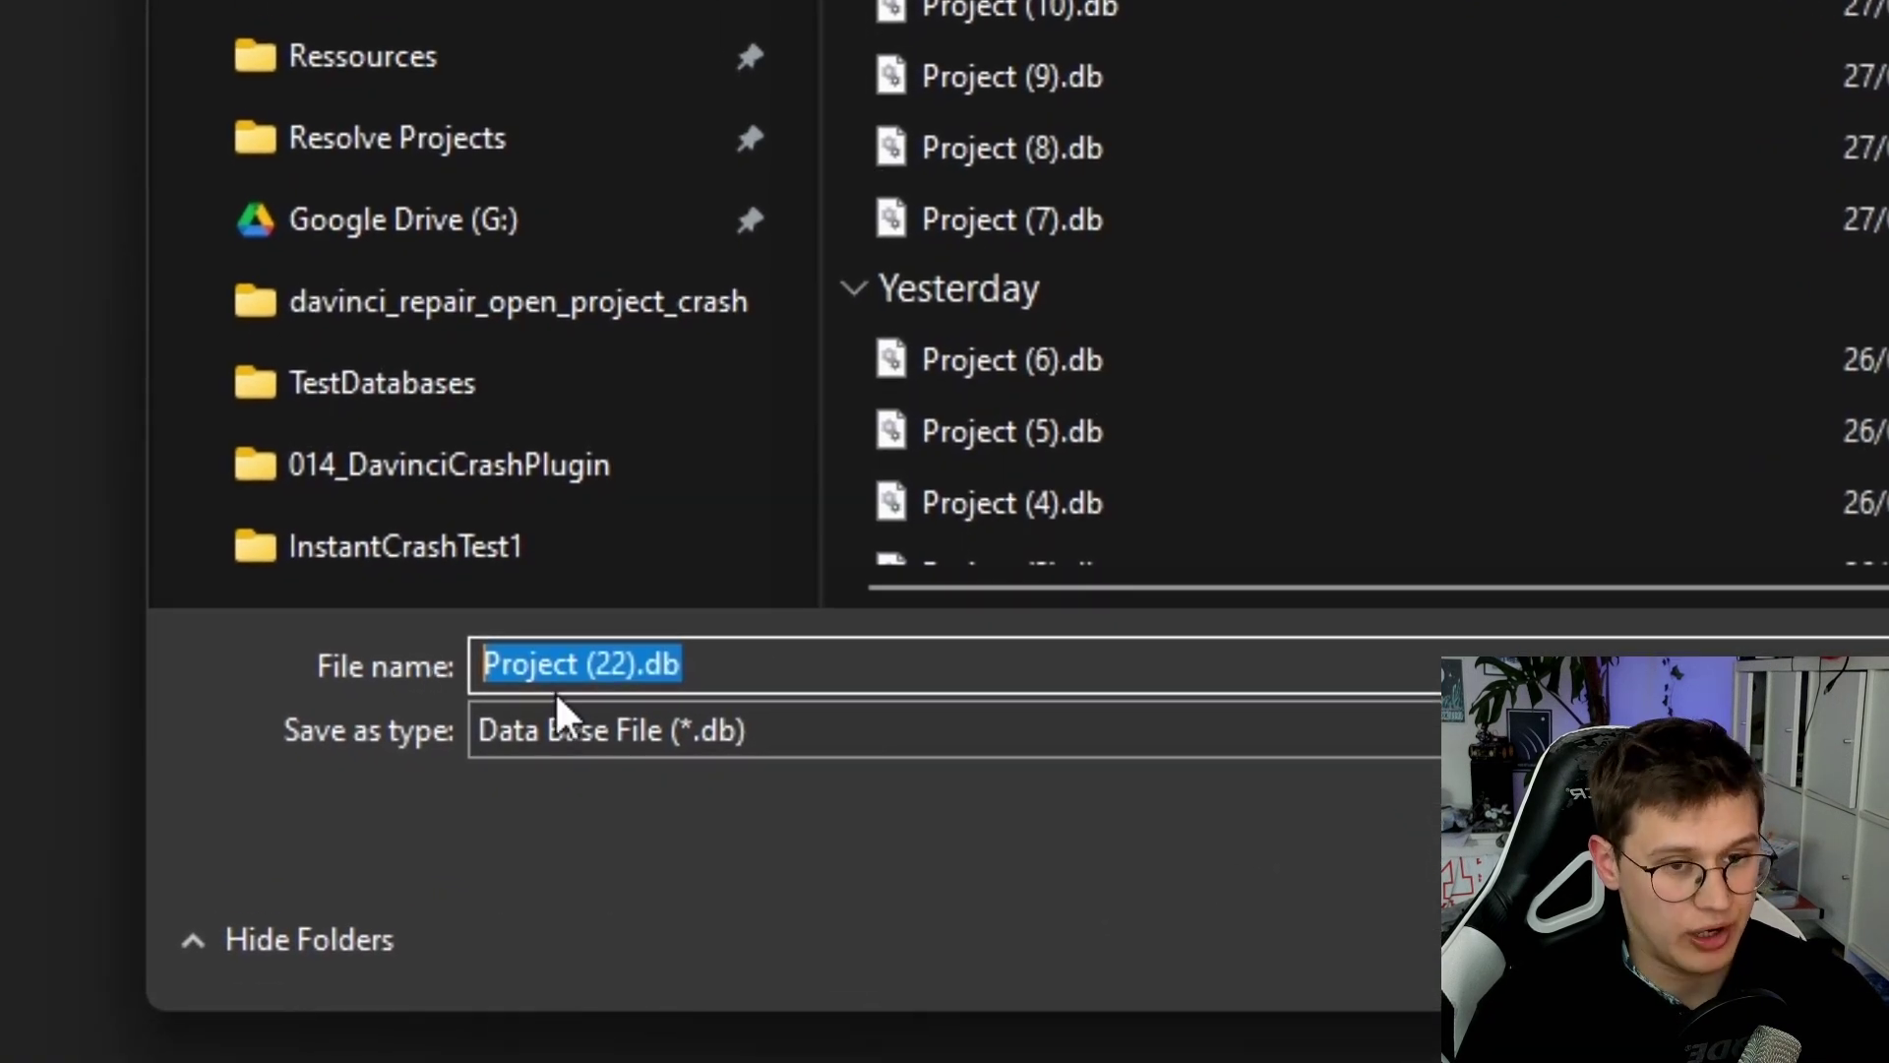
pyautogui.click(740, 686)
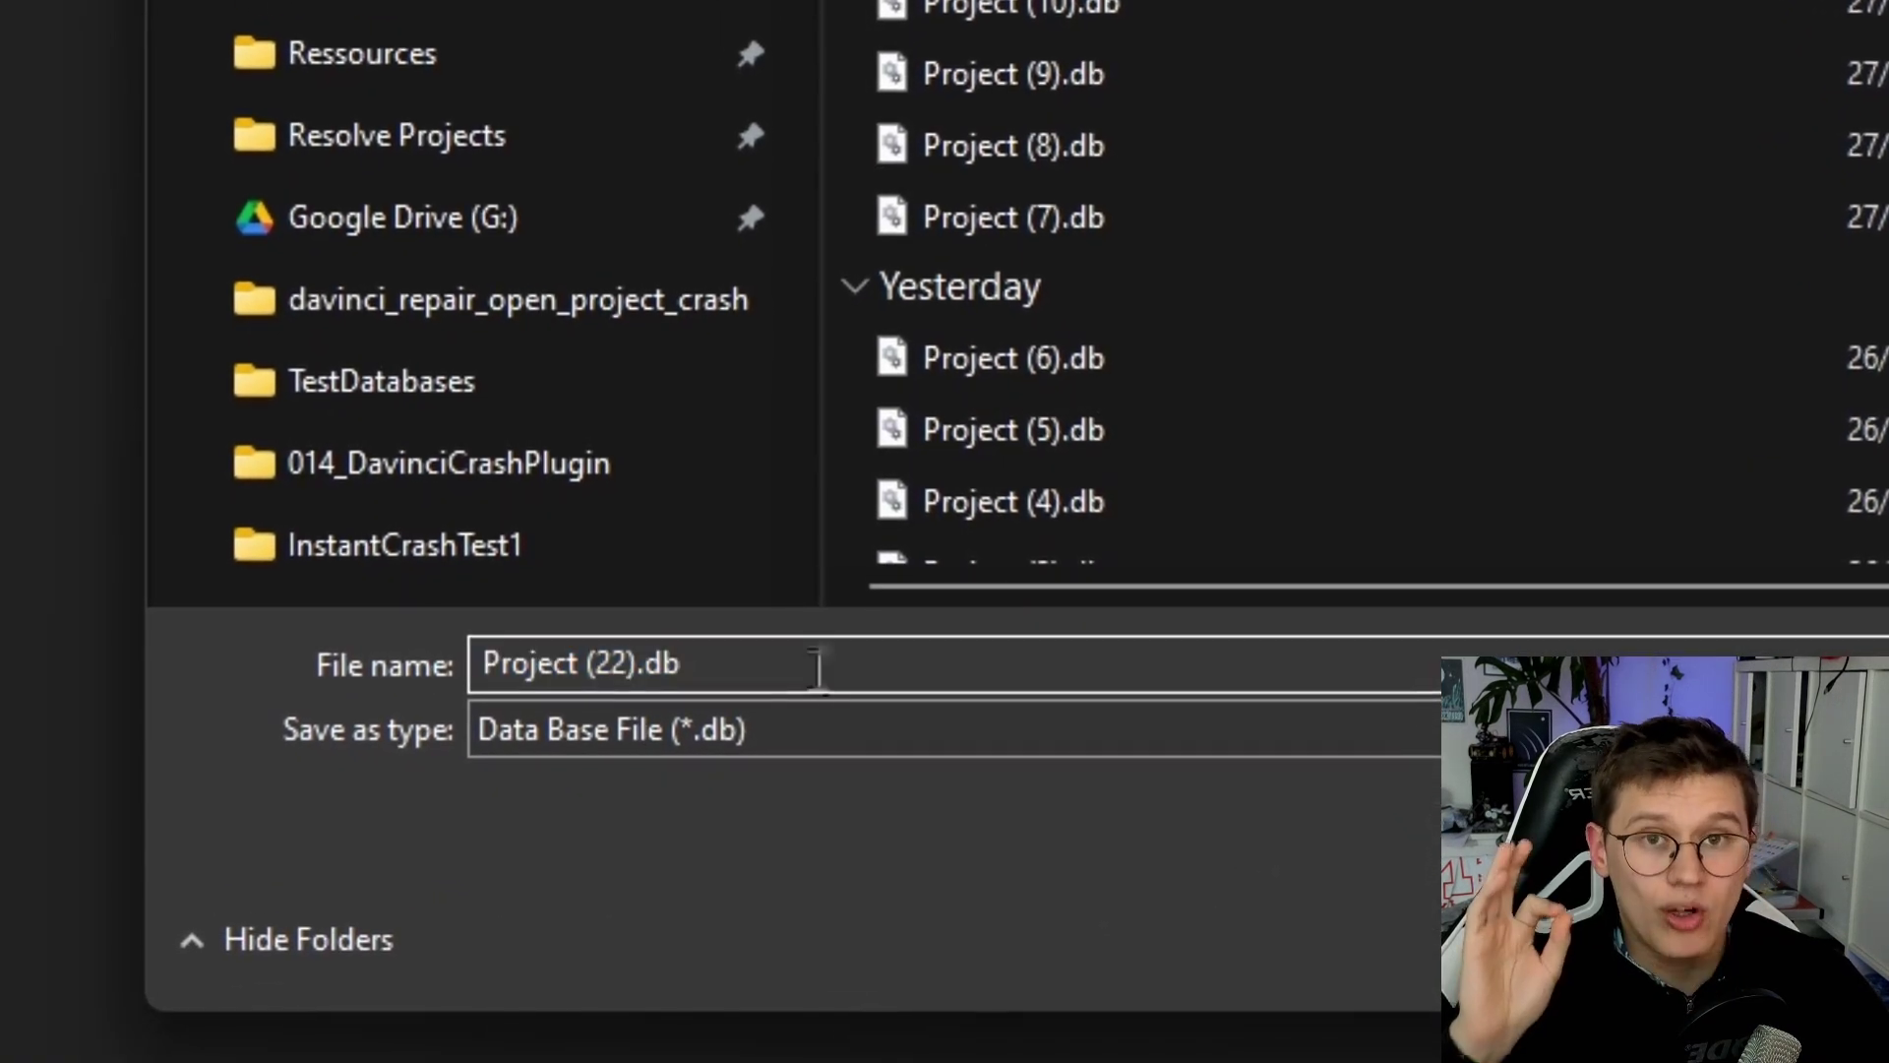
pyautogui.moveTo(818, 667); pyautogui.dragTo(484, 660)
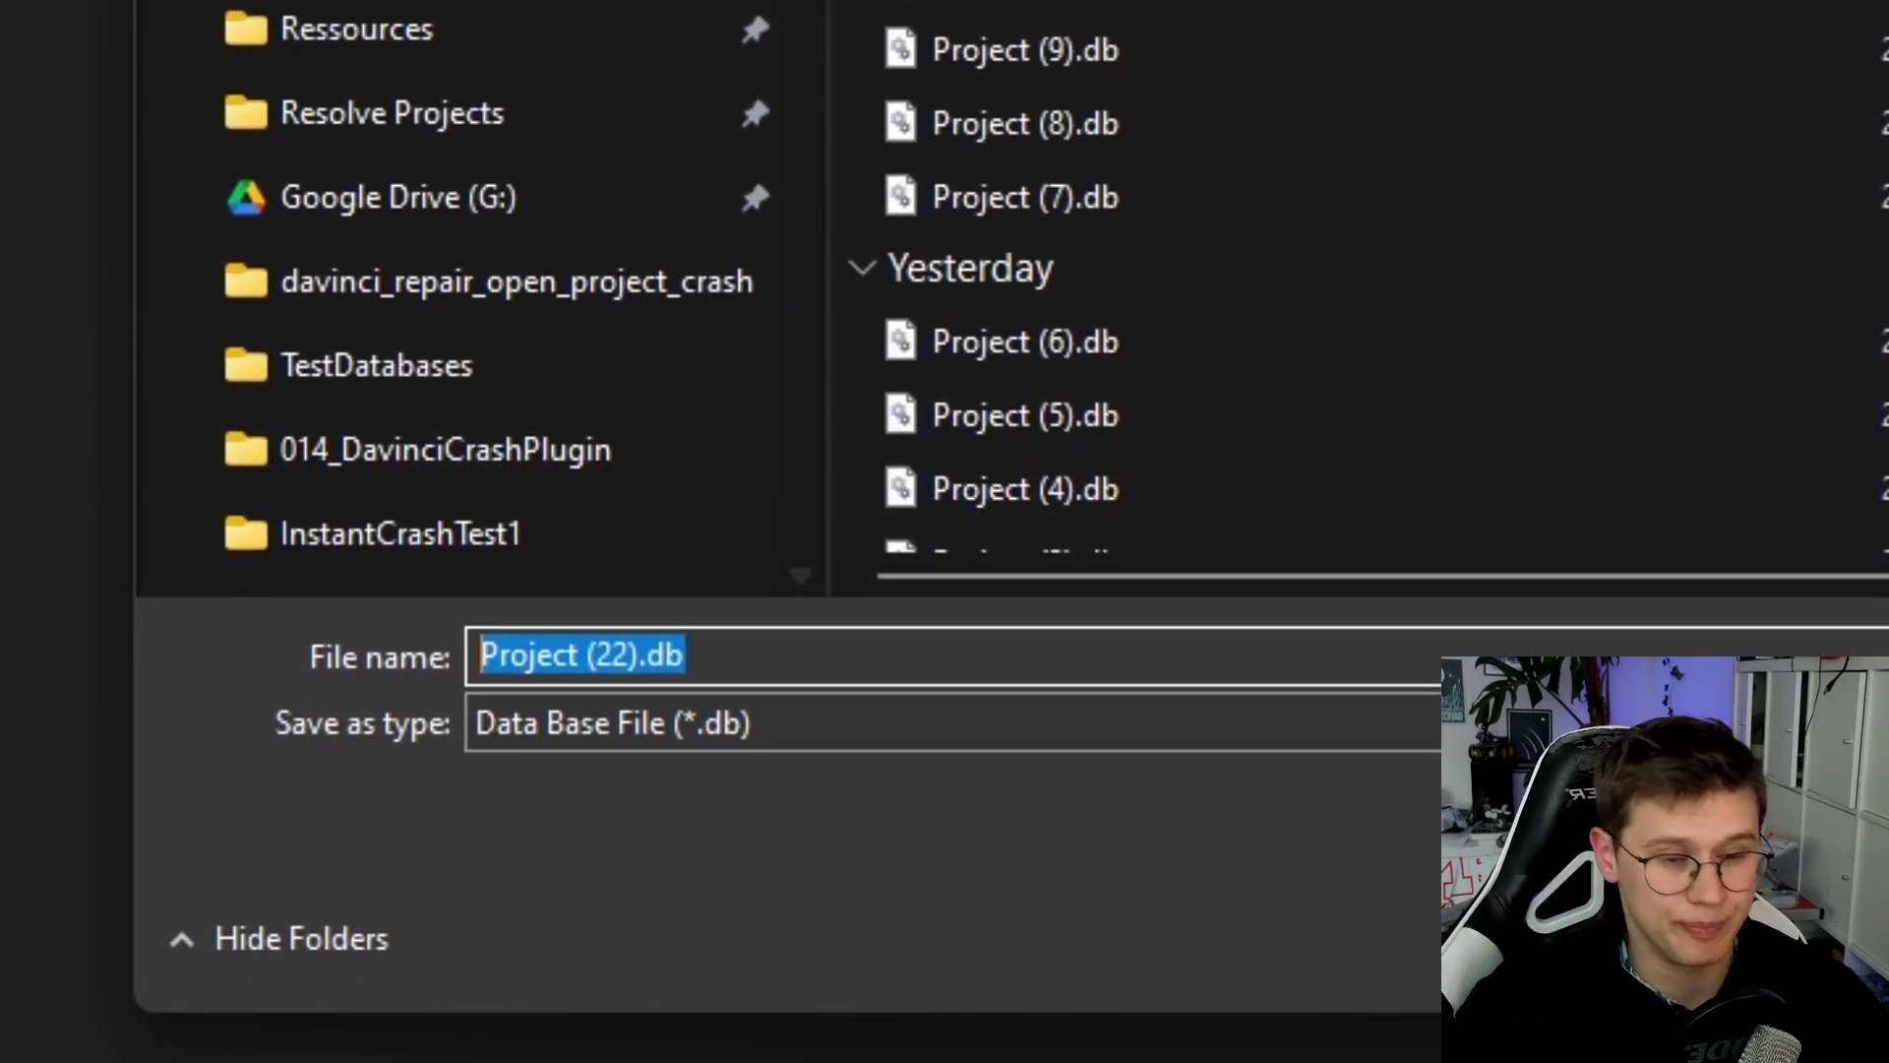
# - Point the save dialog at the pasted My Cat Project (Copy) folder path
pyautogui.click(556, 94)
pyautogui.press('BackSpace')
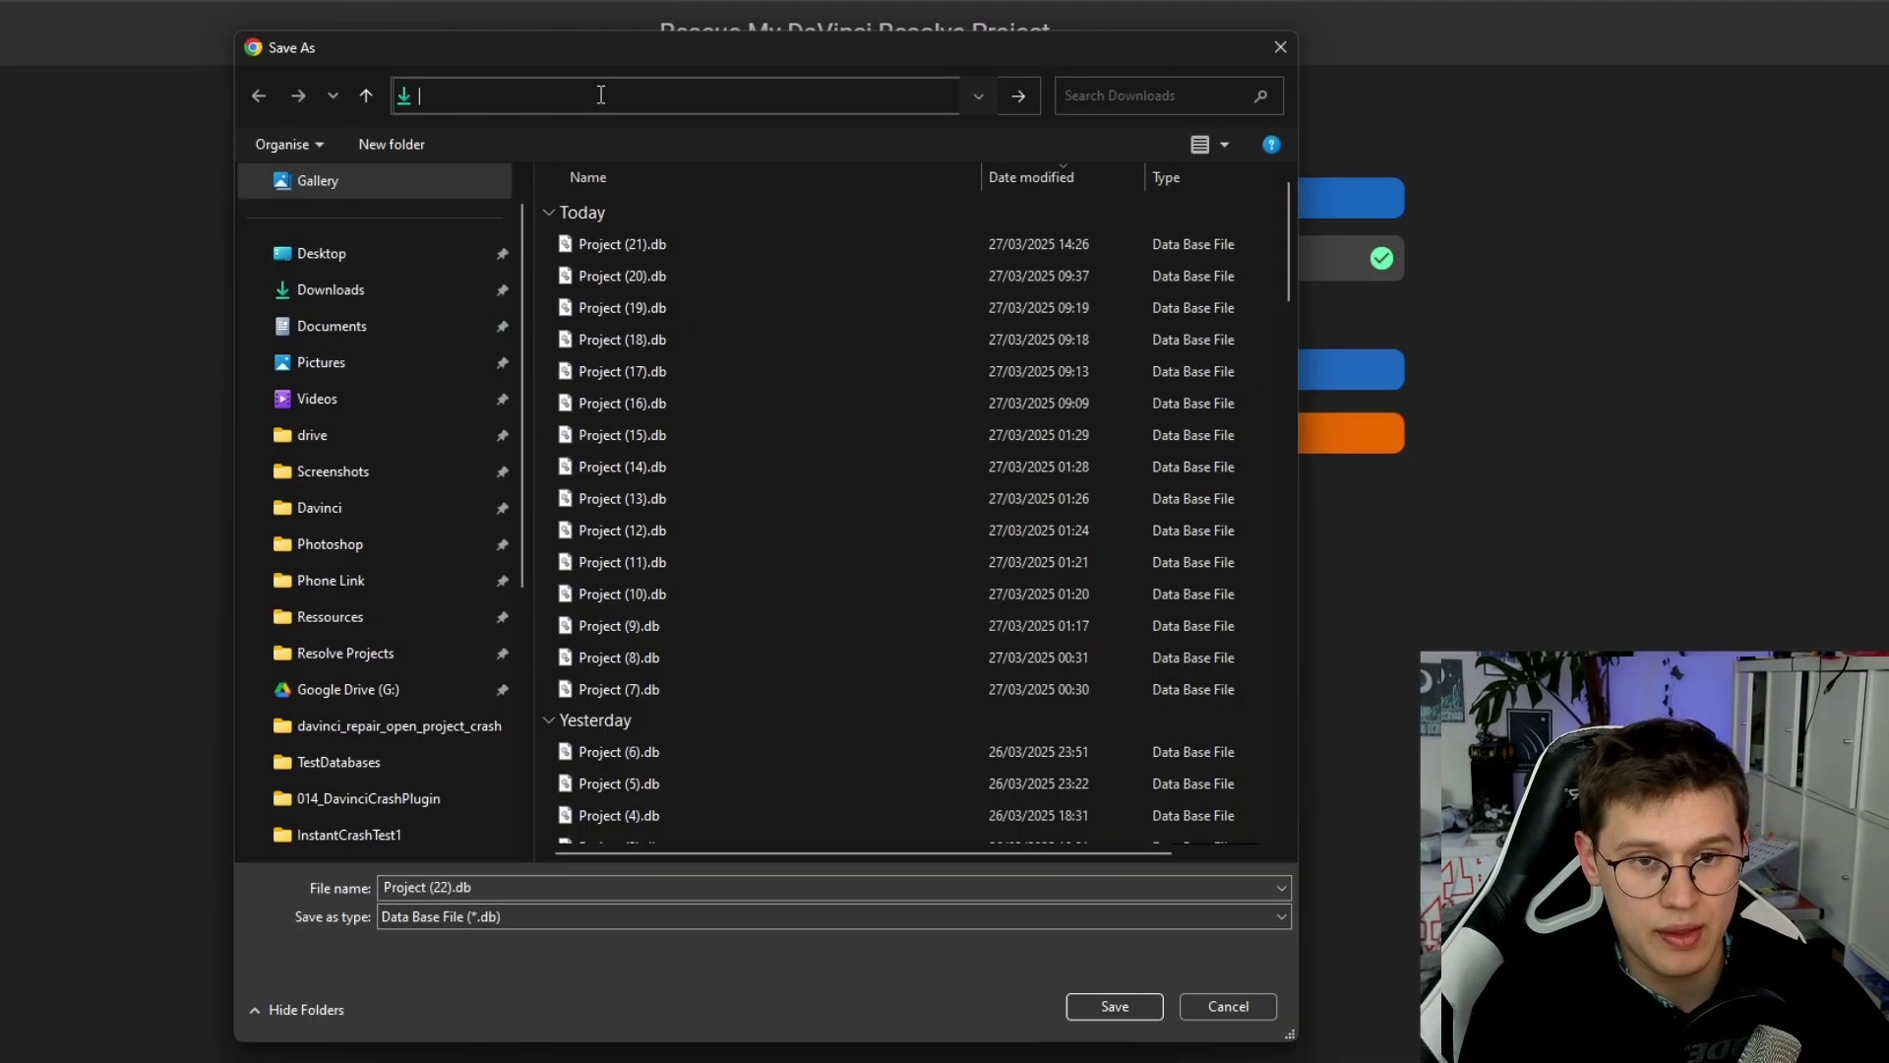
pyautogui.rightClick(556, 93)
pyautogui.click(641, 188)
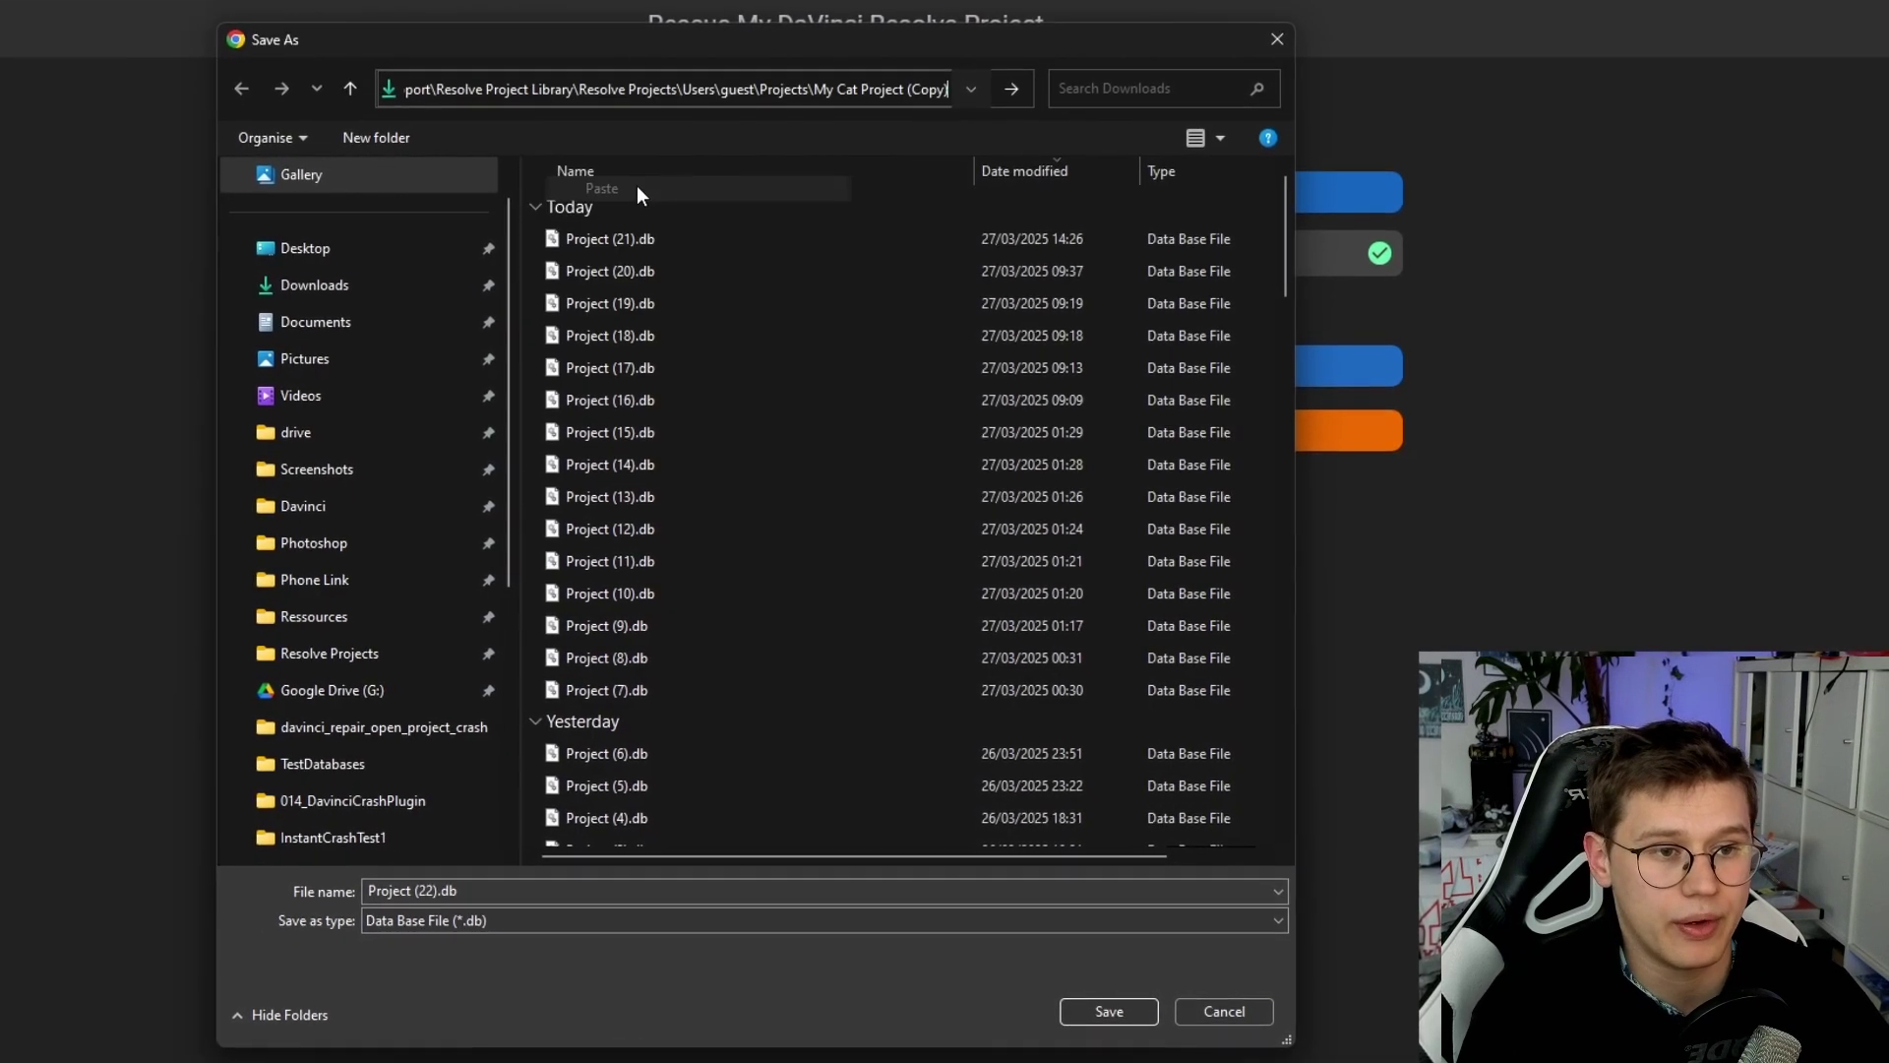
pyautogui.click(1009, 86)
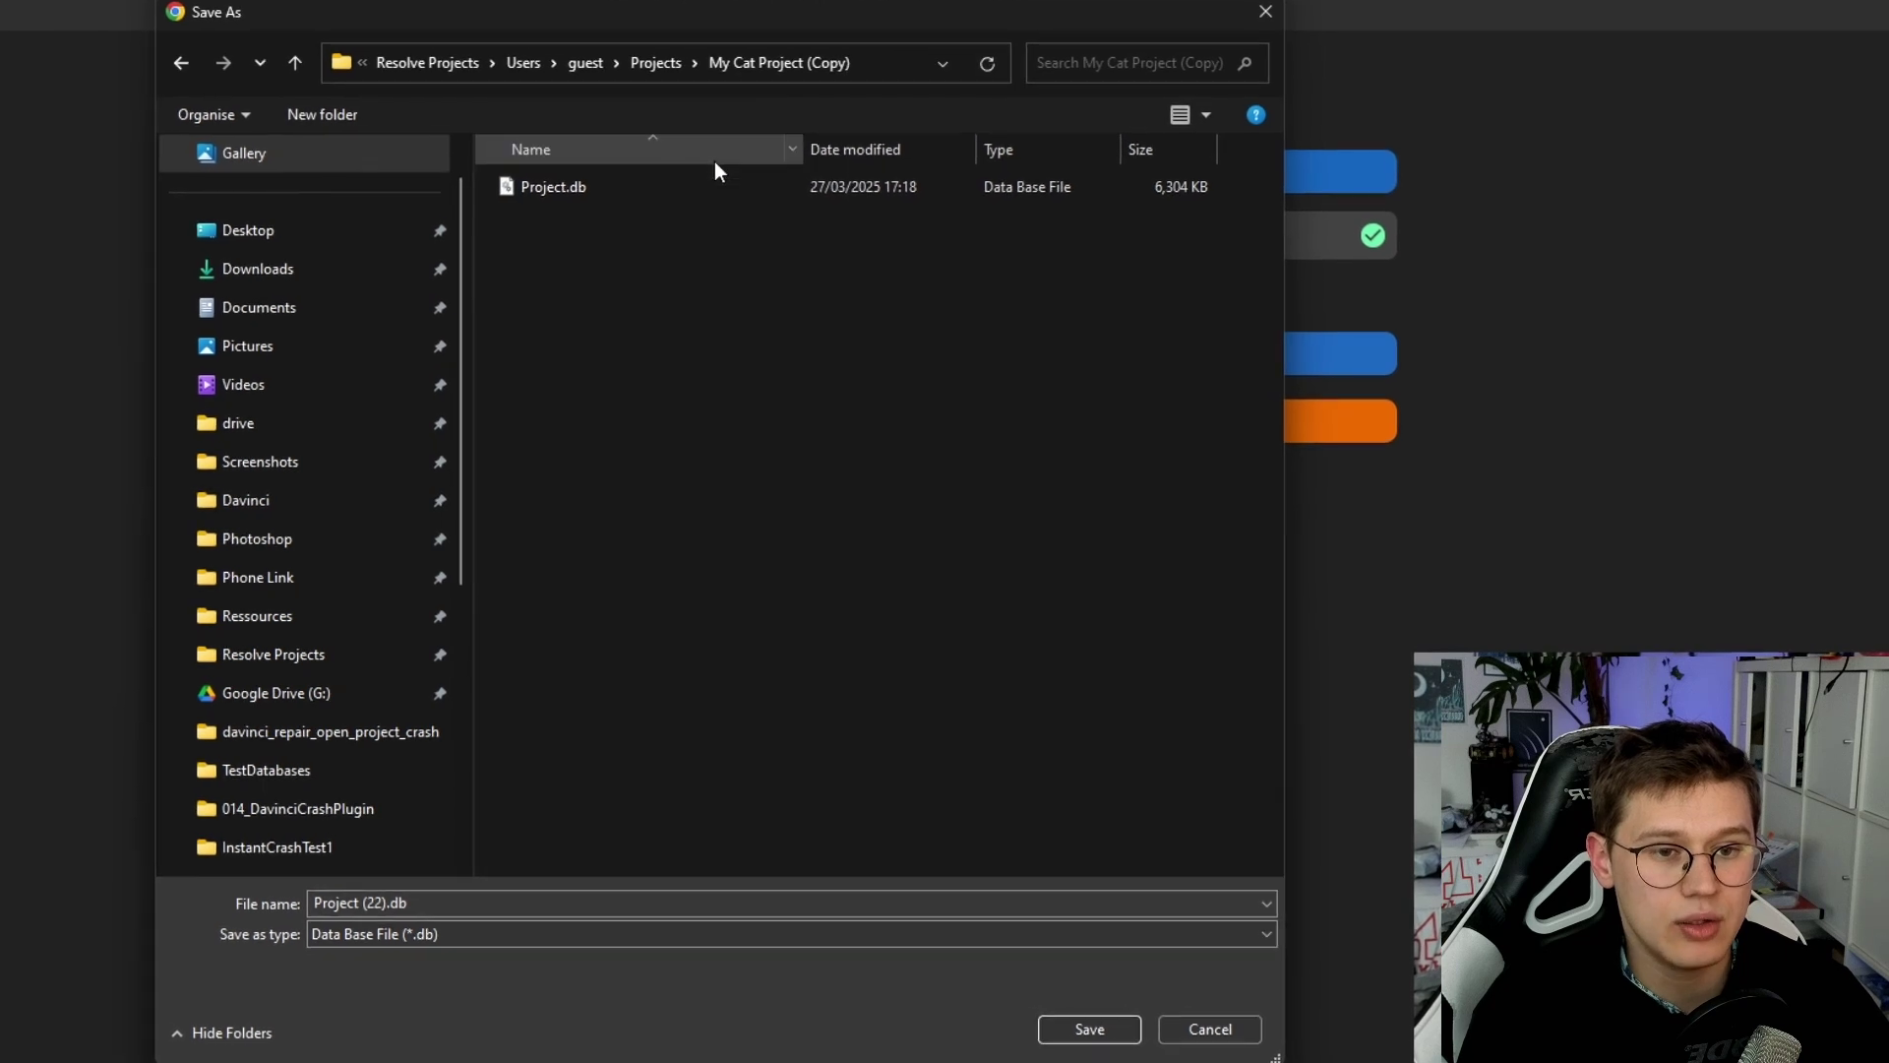
# - Save the repaired file as Project.db, confirming replacement of the existing one
pyautogui.click(355, 905)
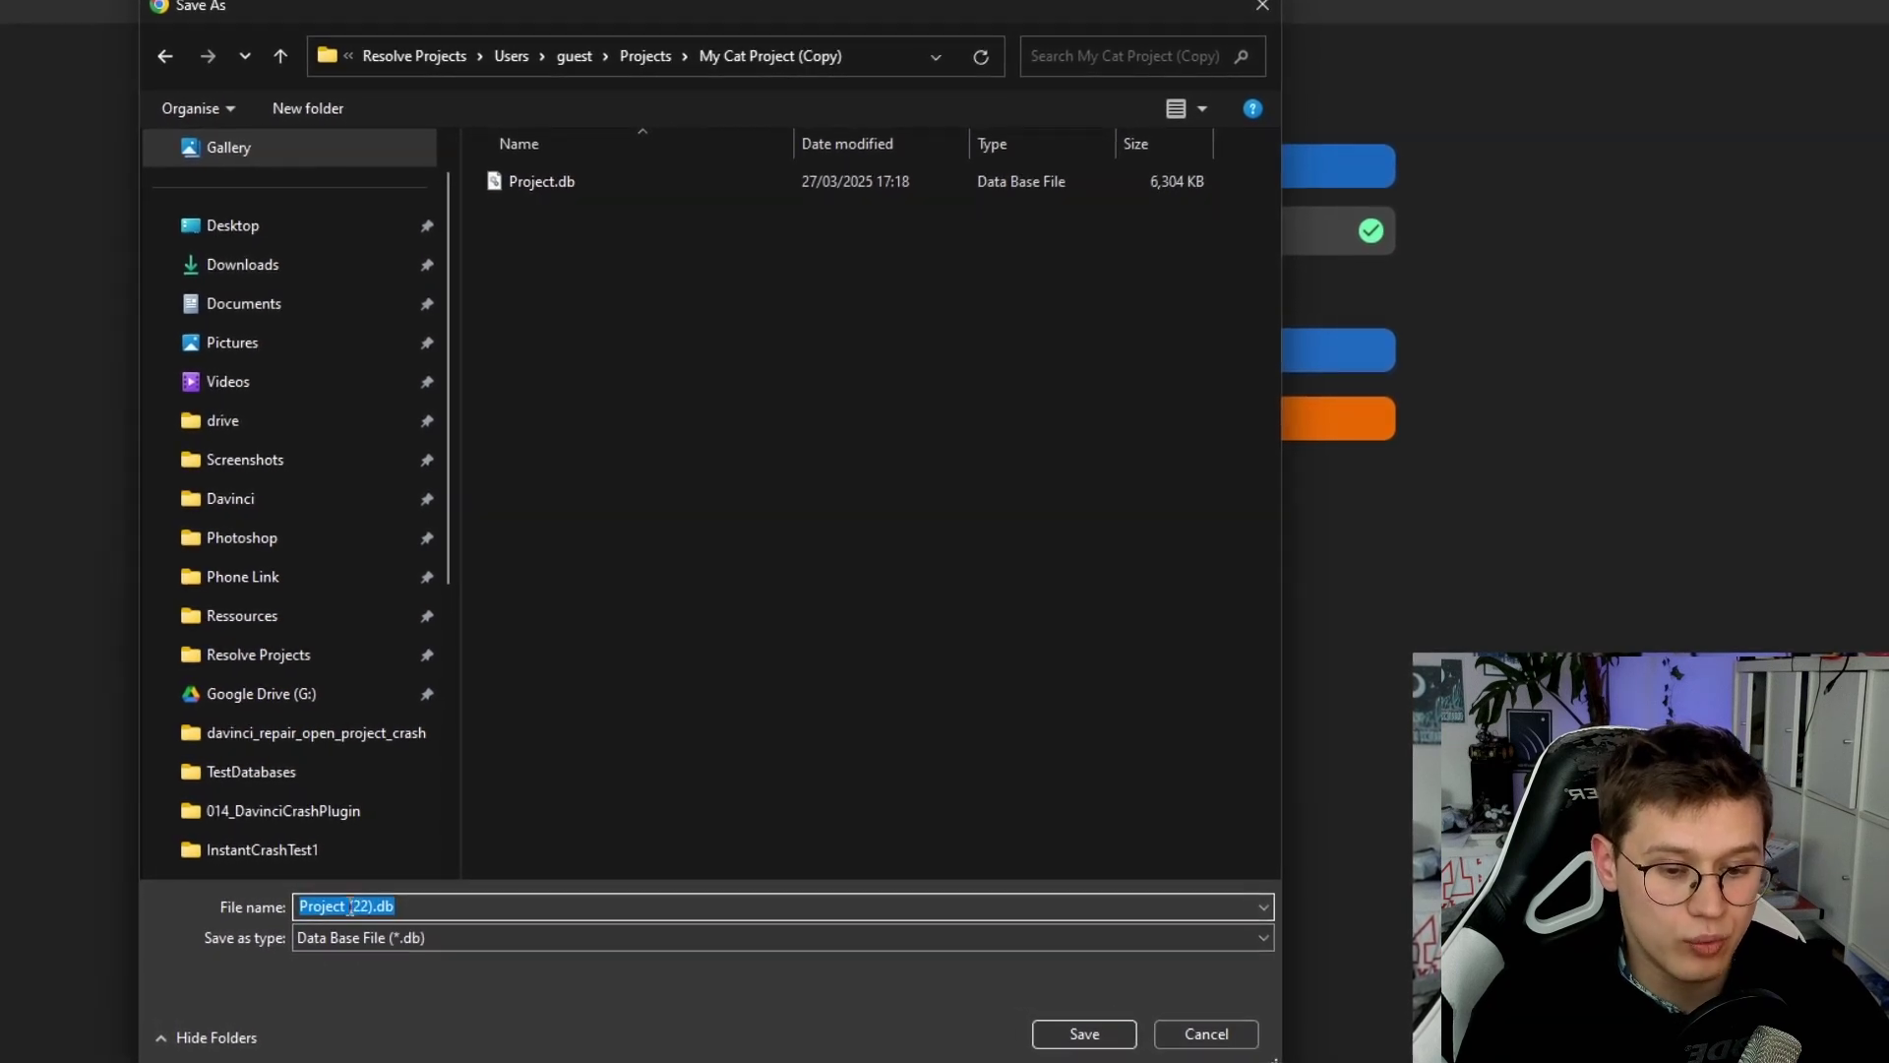
pyautogui.click(356, 905)
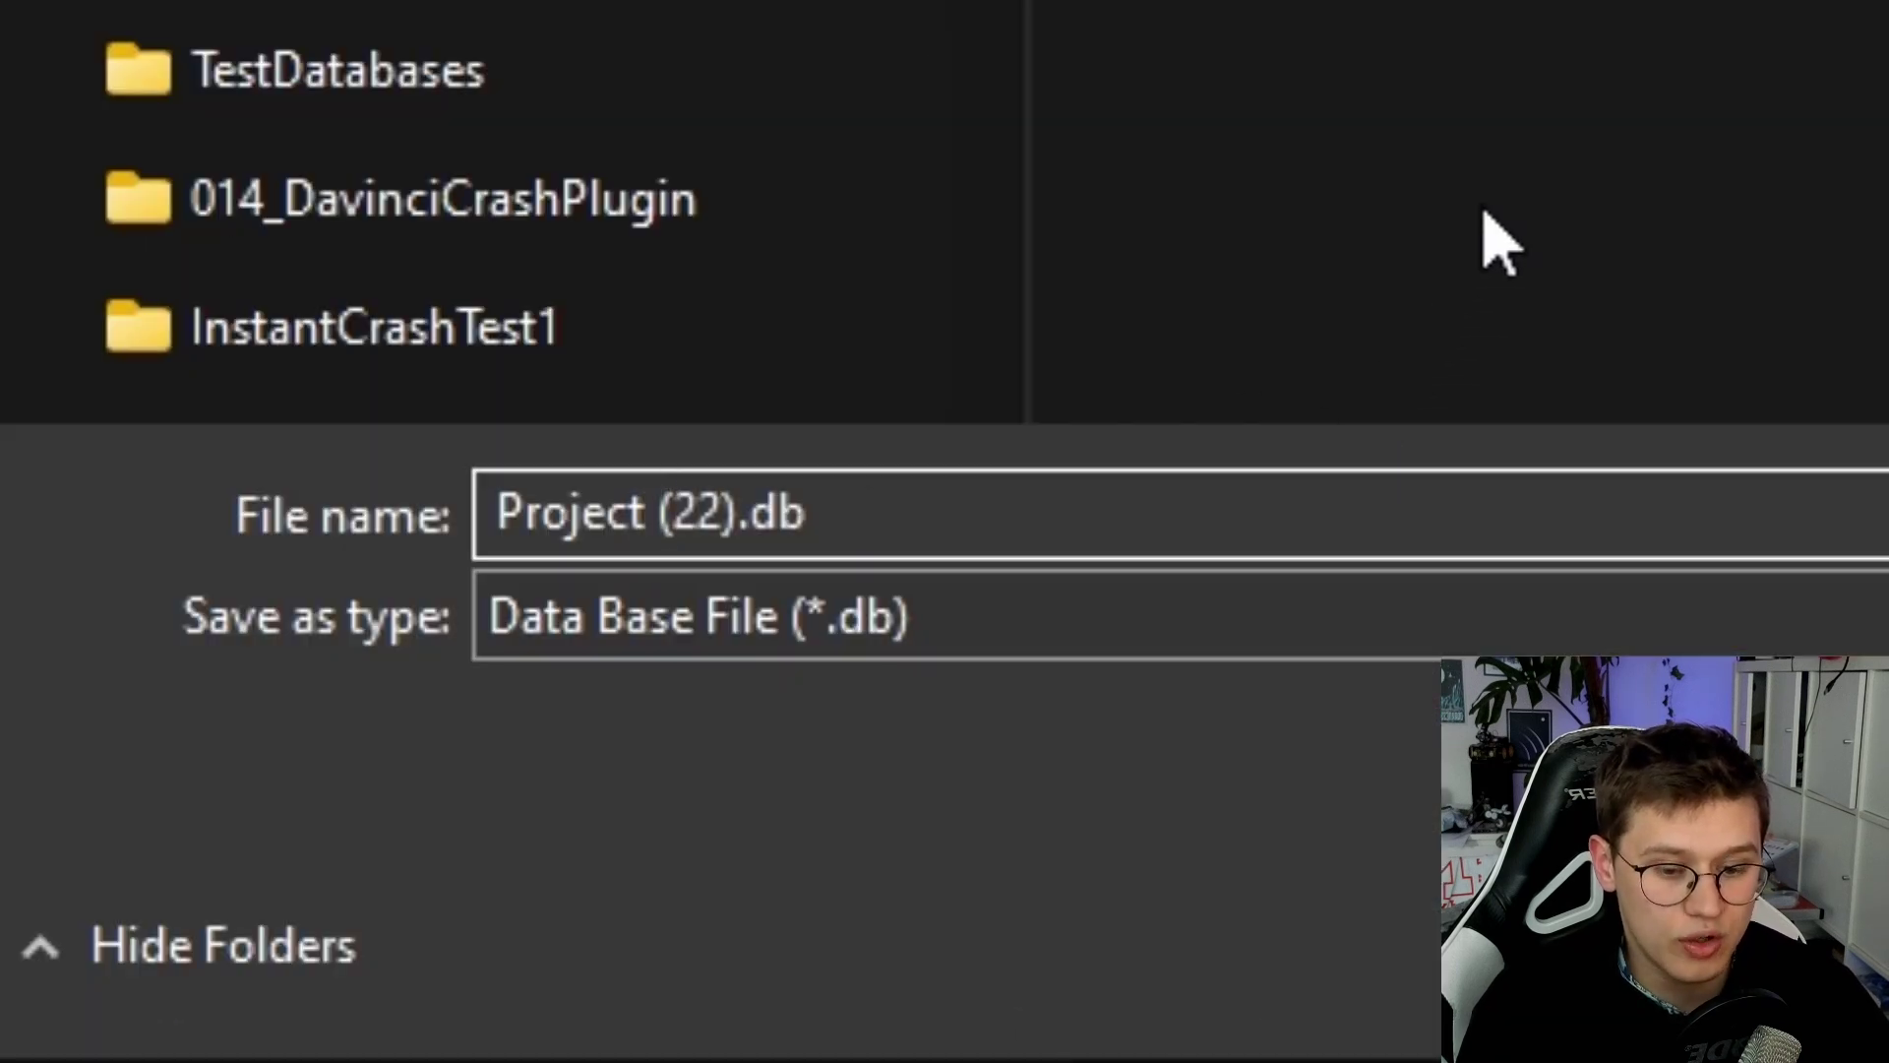
pyautogui.press('Delete')
pyautogui.press('Delete')
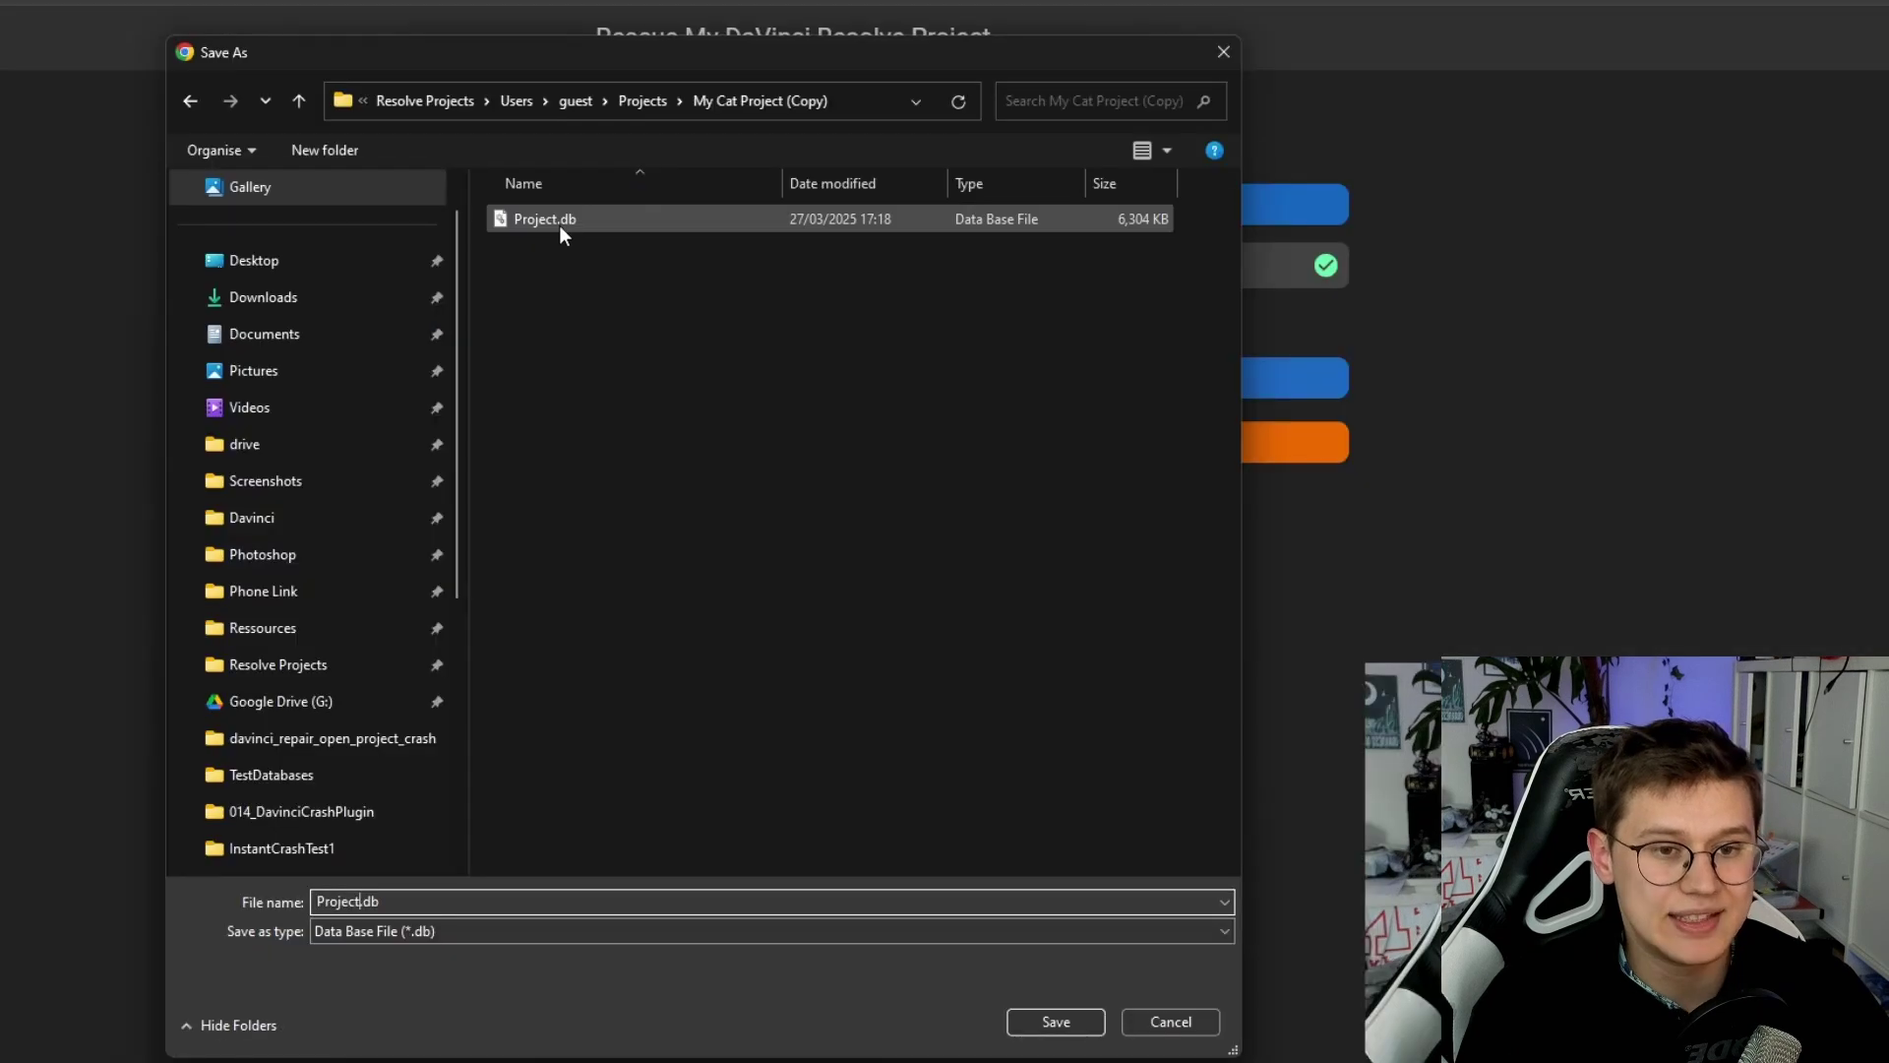
pyautogui.click(559, 222)
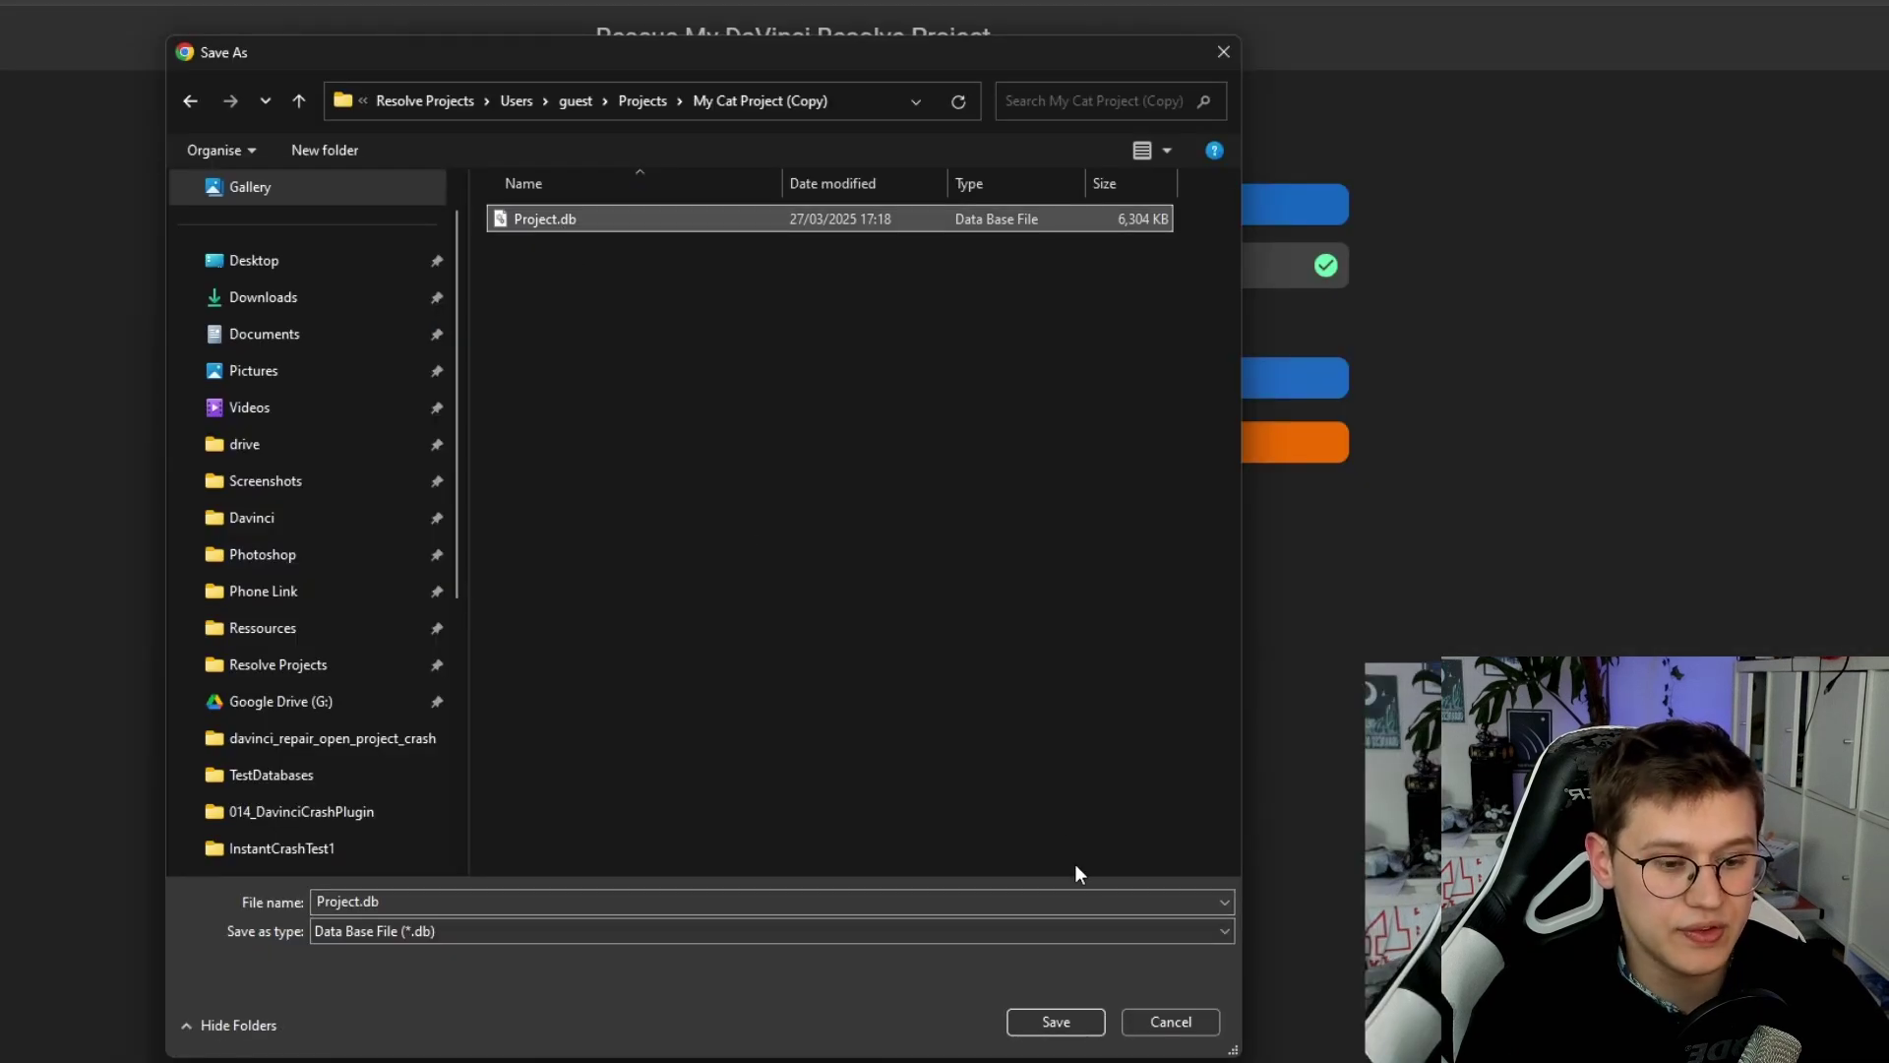
pyautogui.click(1056, 1022)
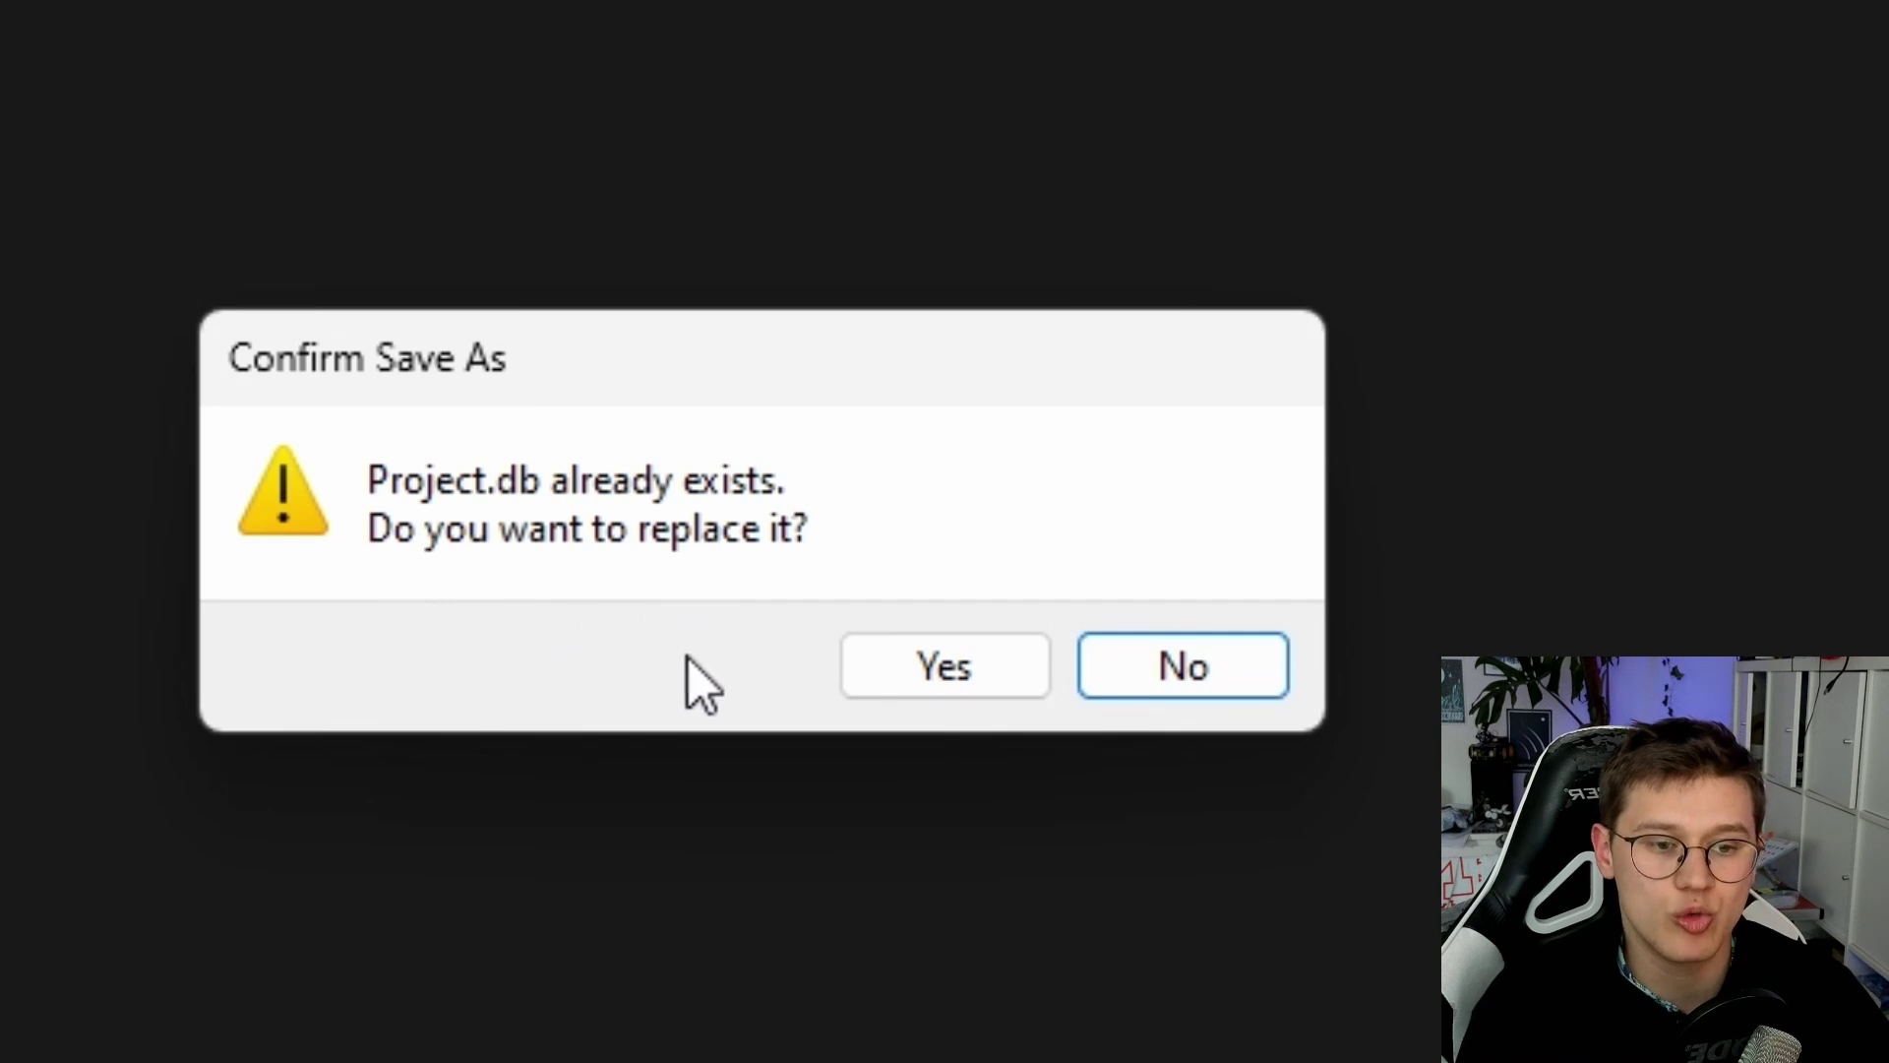
pyautogui.click(948, 669)
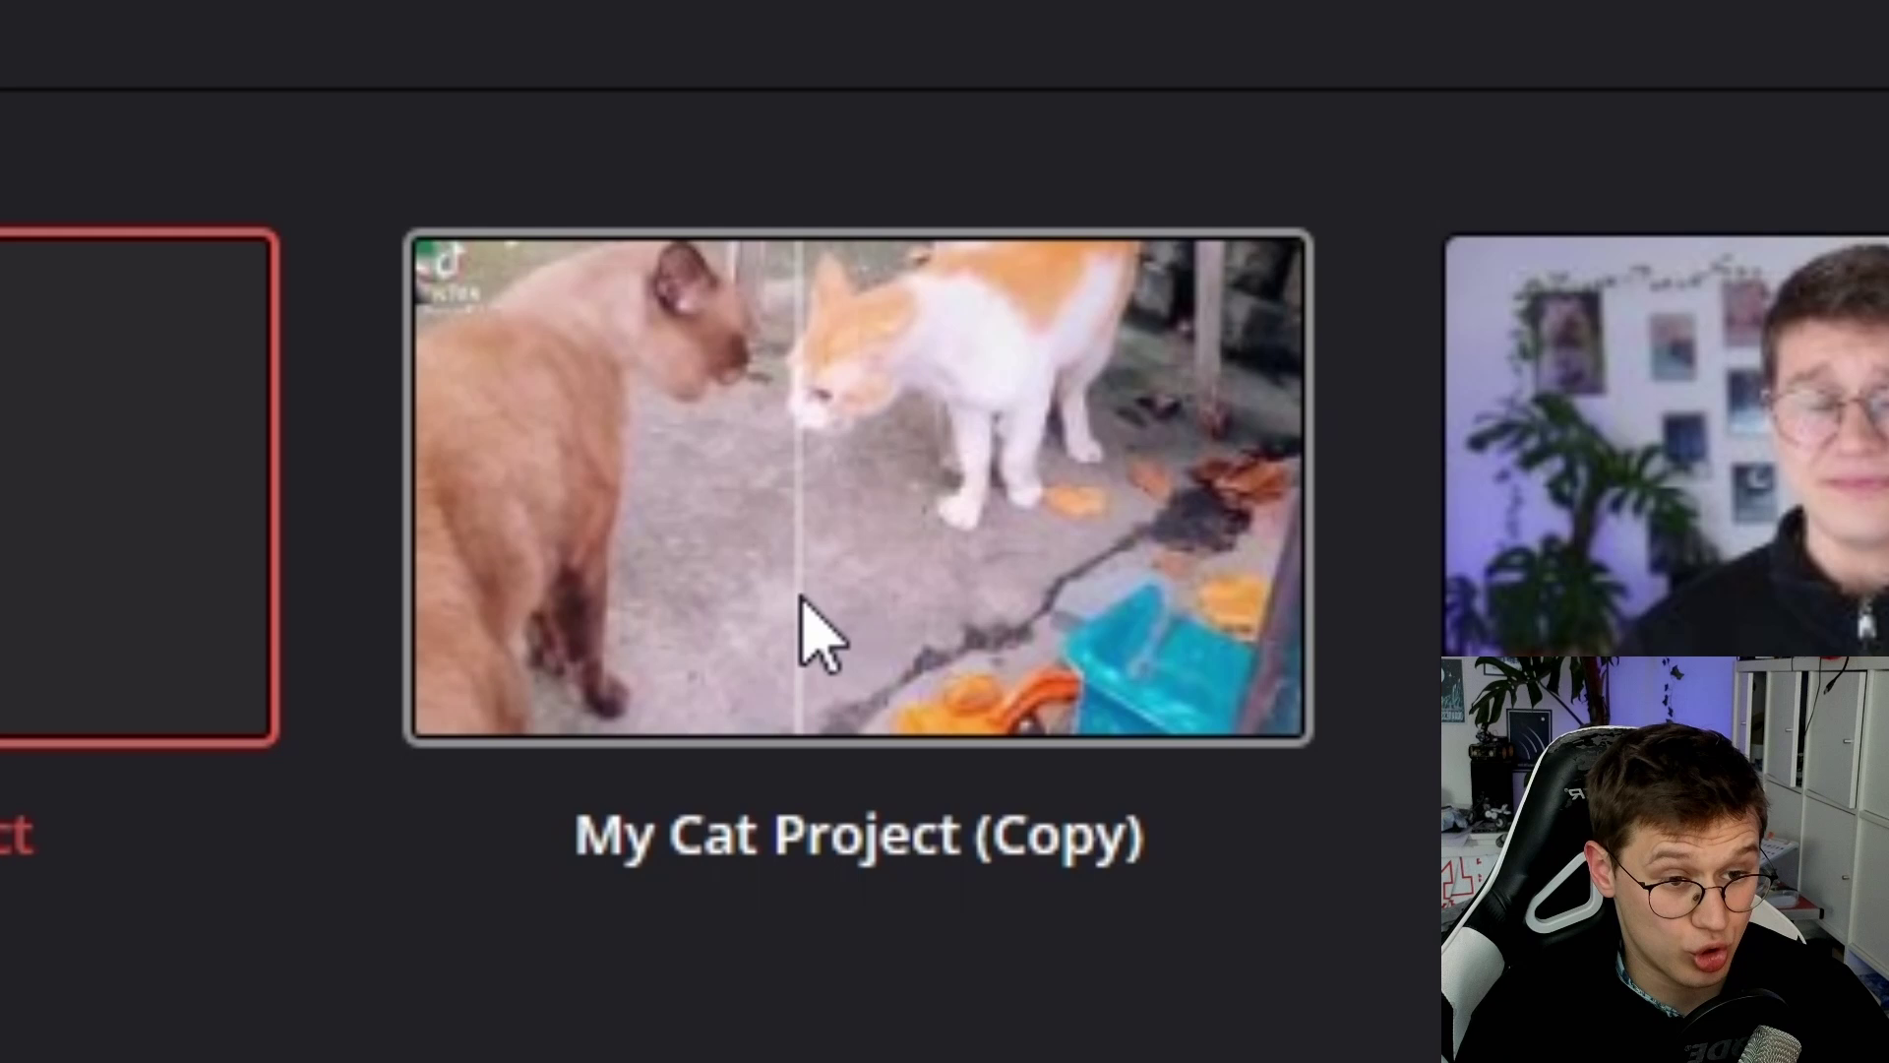
# - Open My Cat Project (Copy) from the Project Manager and let it load on the Edit page
pyautogui.doubleClick(801, 600)
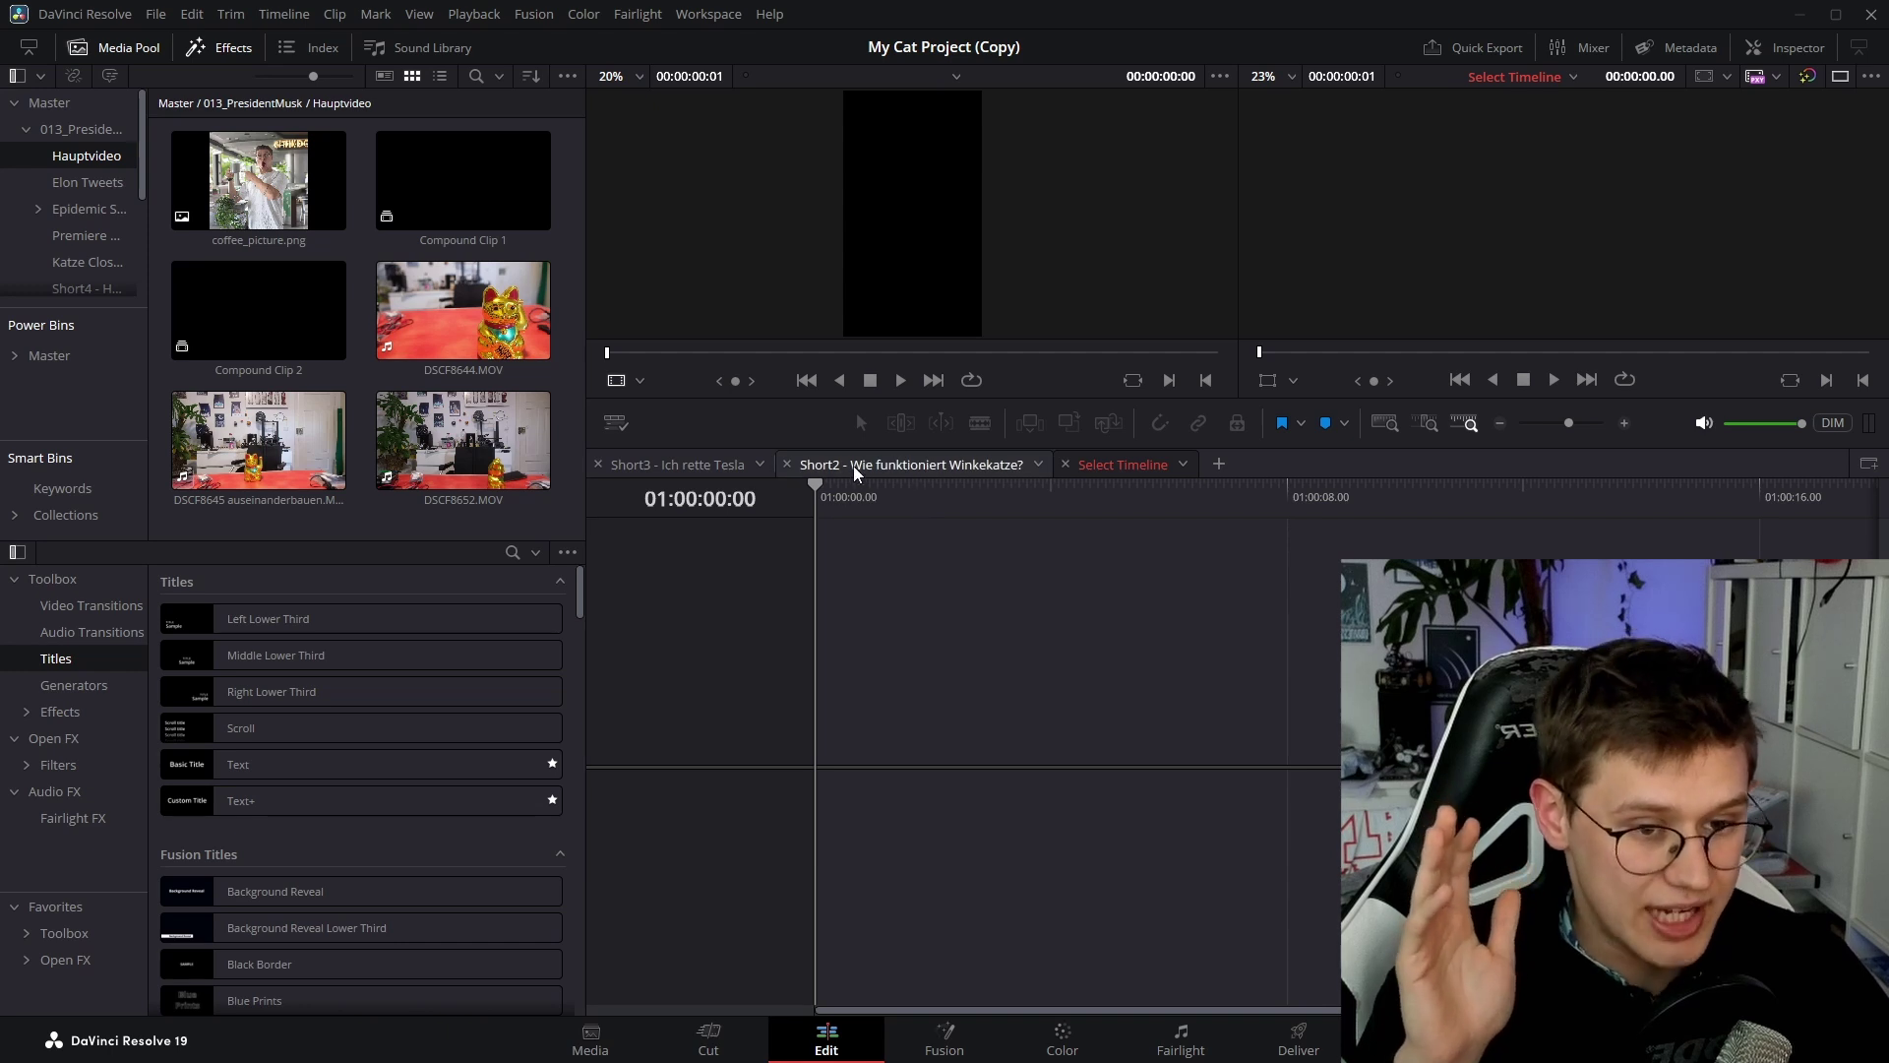
# - On the Short2 timeline, find and delete the V2 'Zoom in - 3D Strong -> Constant' clip above DSCF8651.MOV
pyautogui.click(854, 464)
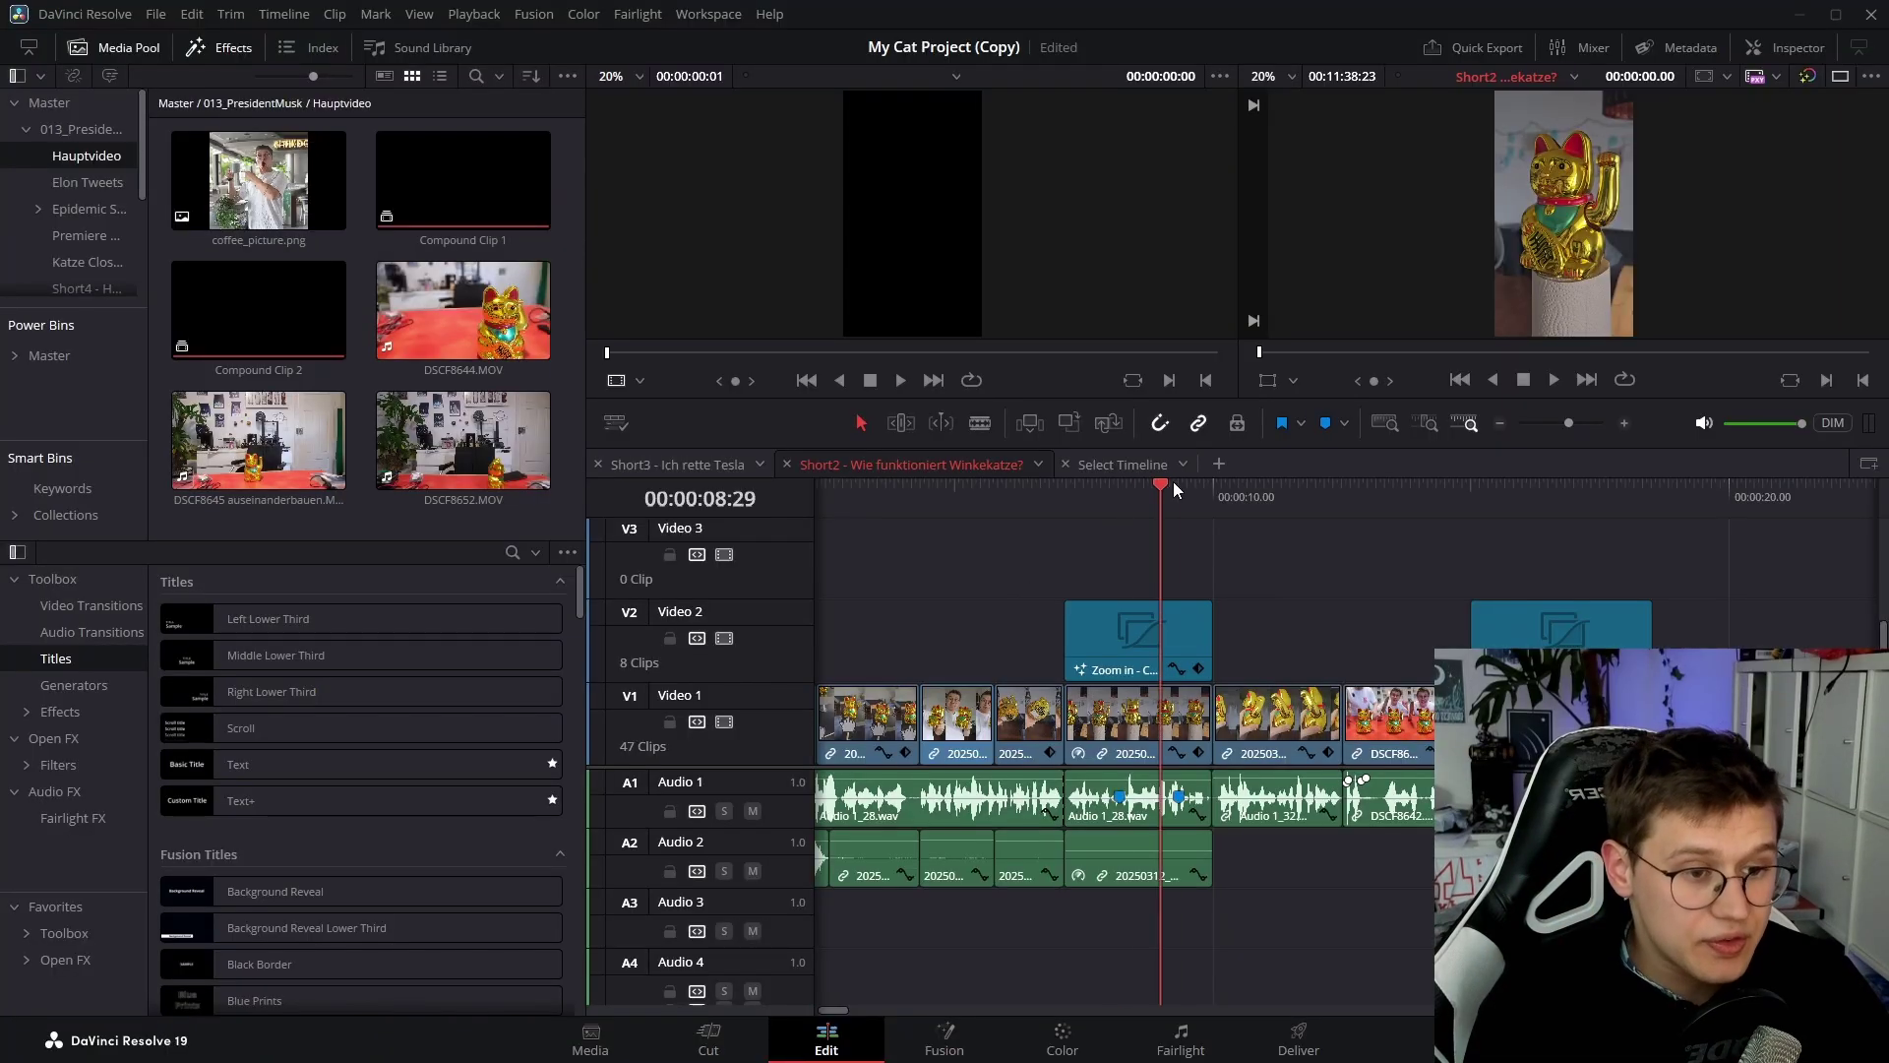
pyautogui.moveTo(1173, 481); pyautogui.dragTo(1360, 504)
pyautogui.hscroll(5, 1338, 541)
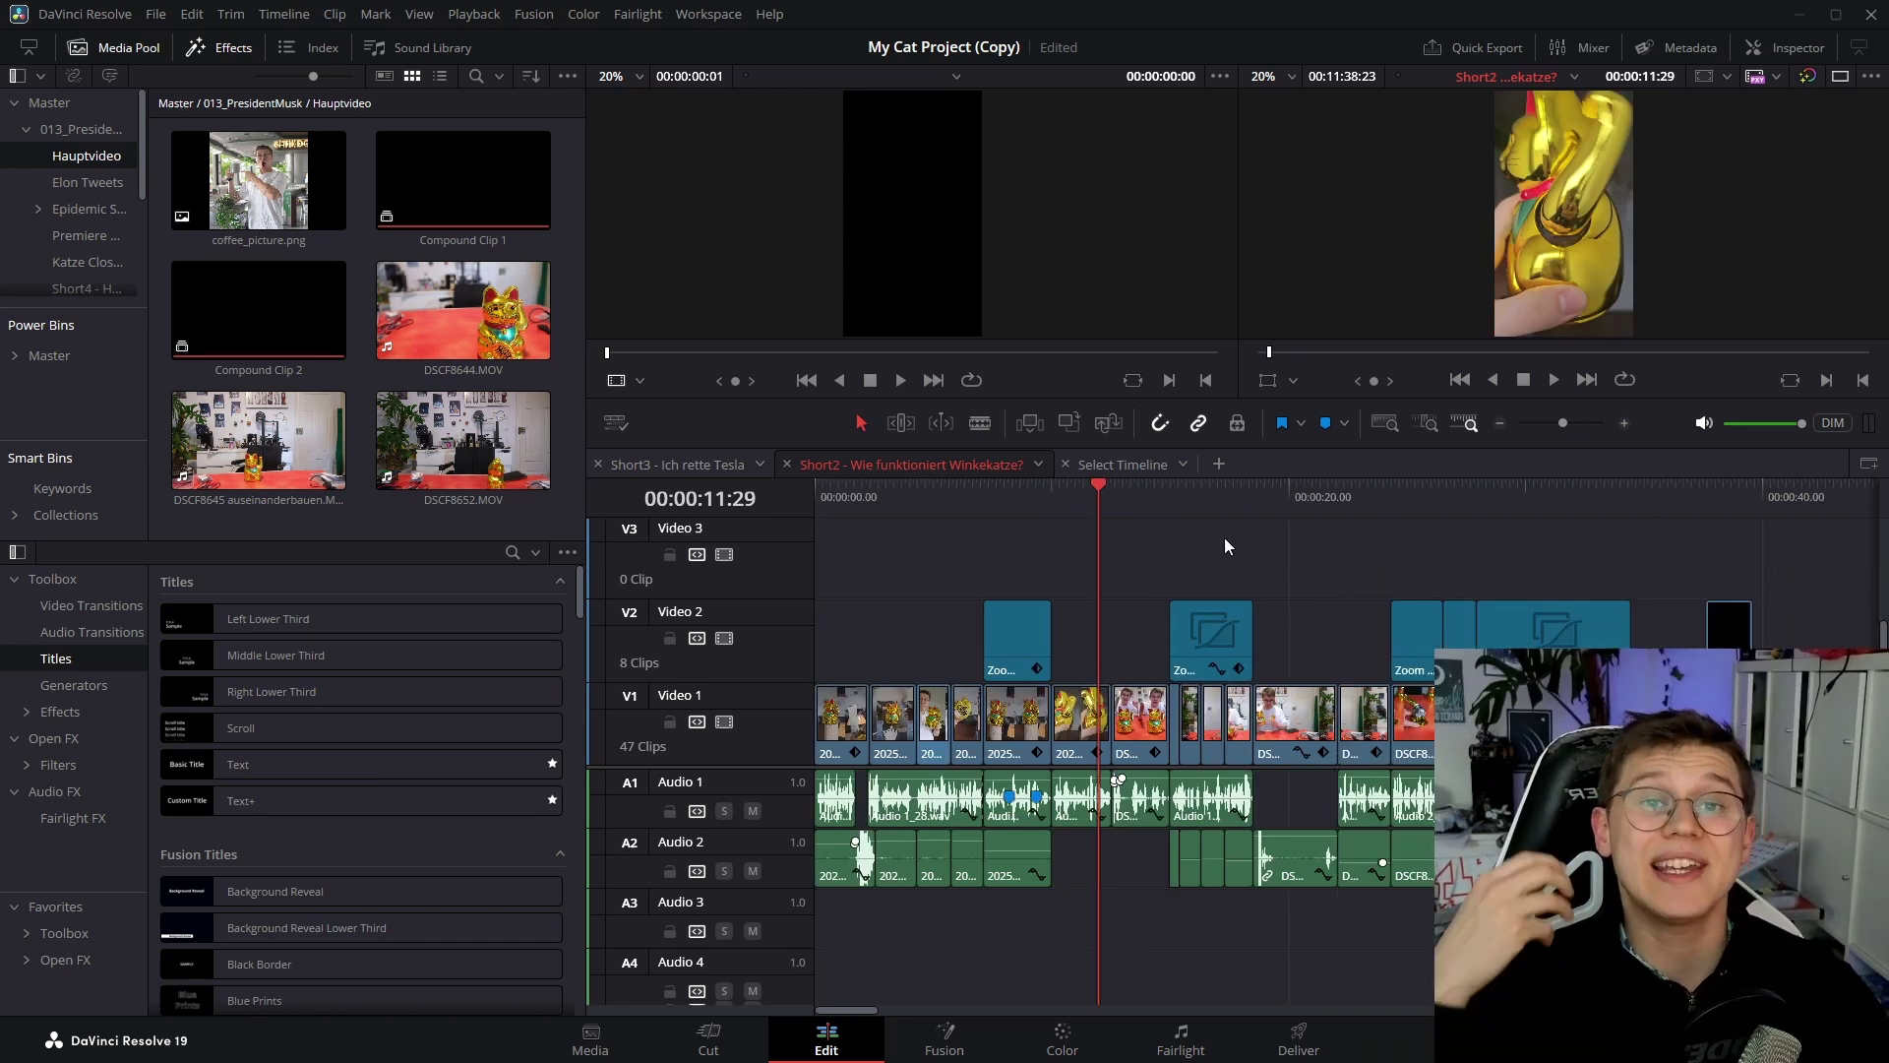
pyautogui.hscroll(3, 1224, 545)
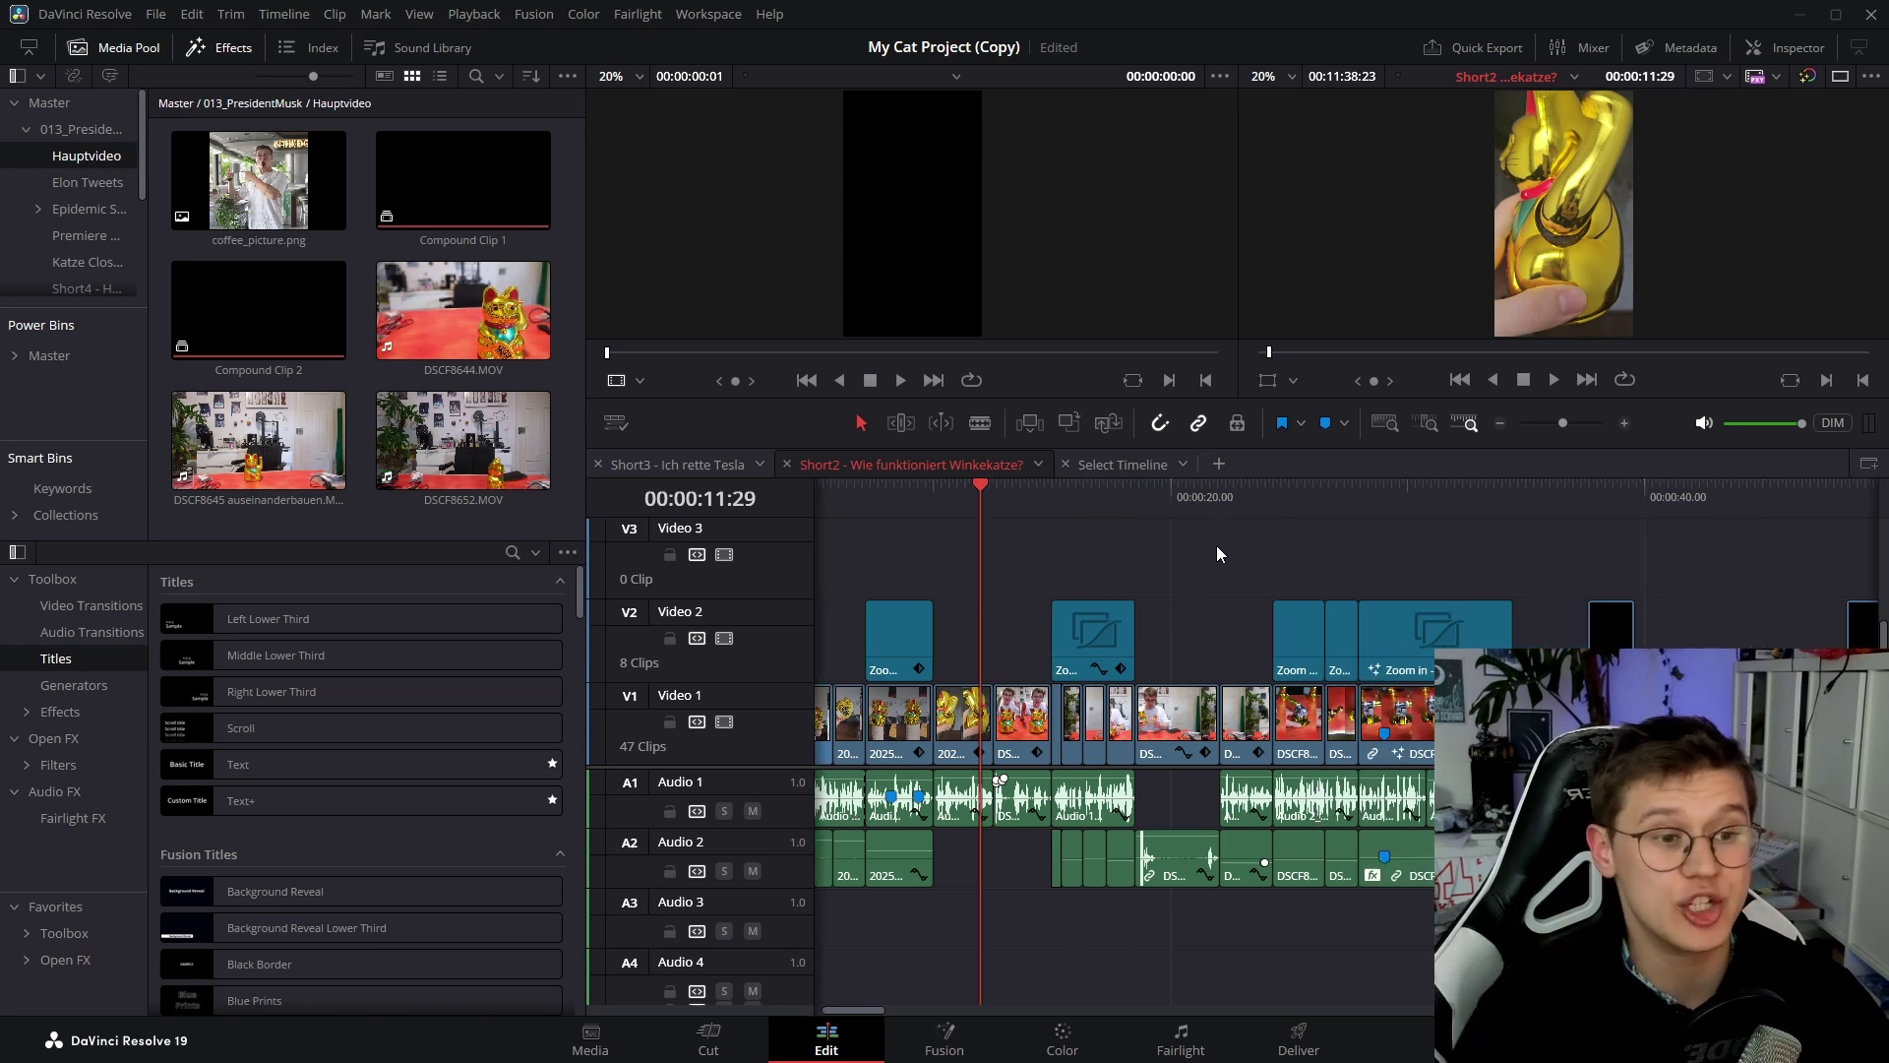
pyautogui.hscroll(3, 1142, 546)
pyautogui.scroll(2, 1098, 543)
pyautogui.click(1109, 492)
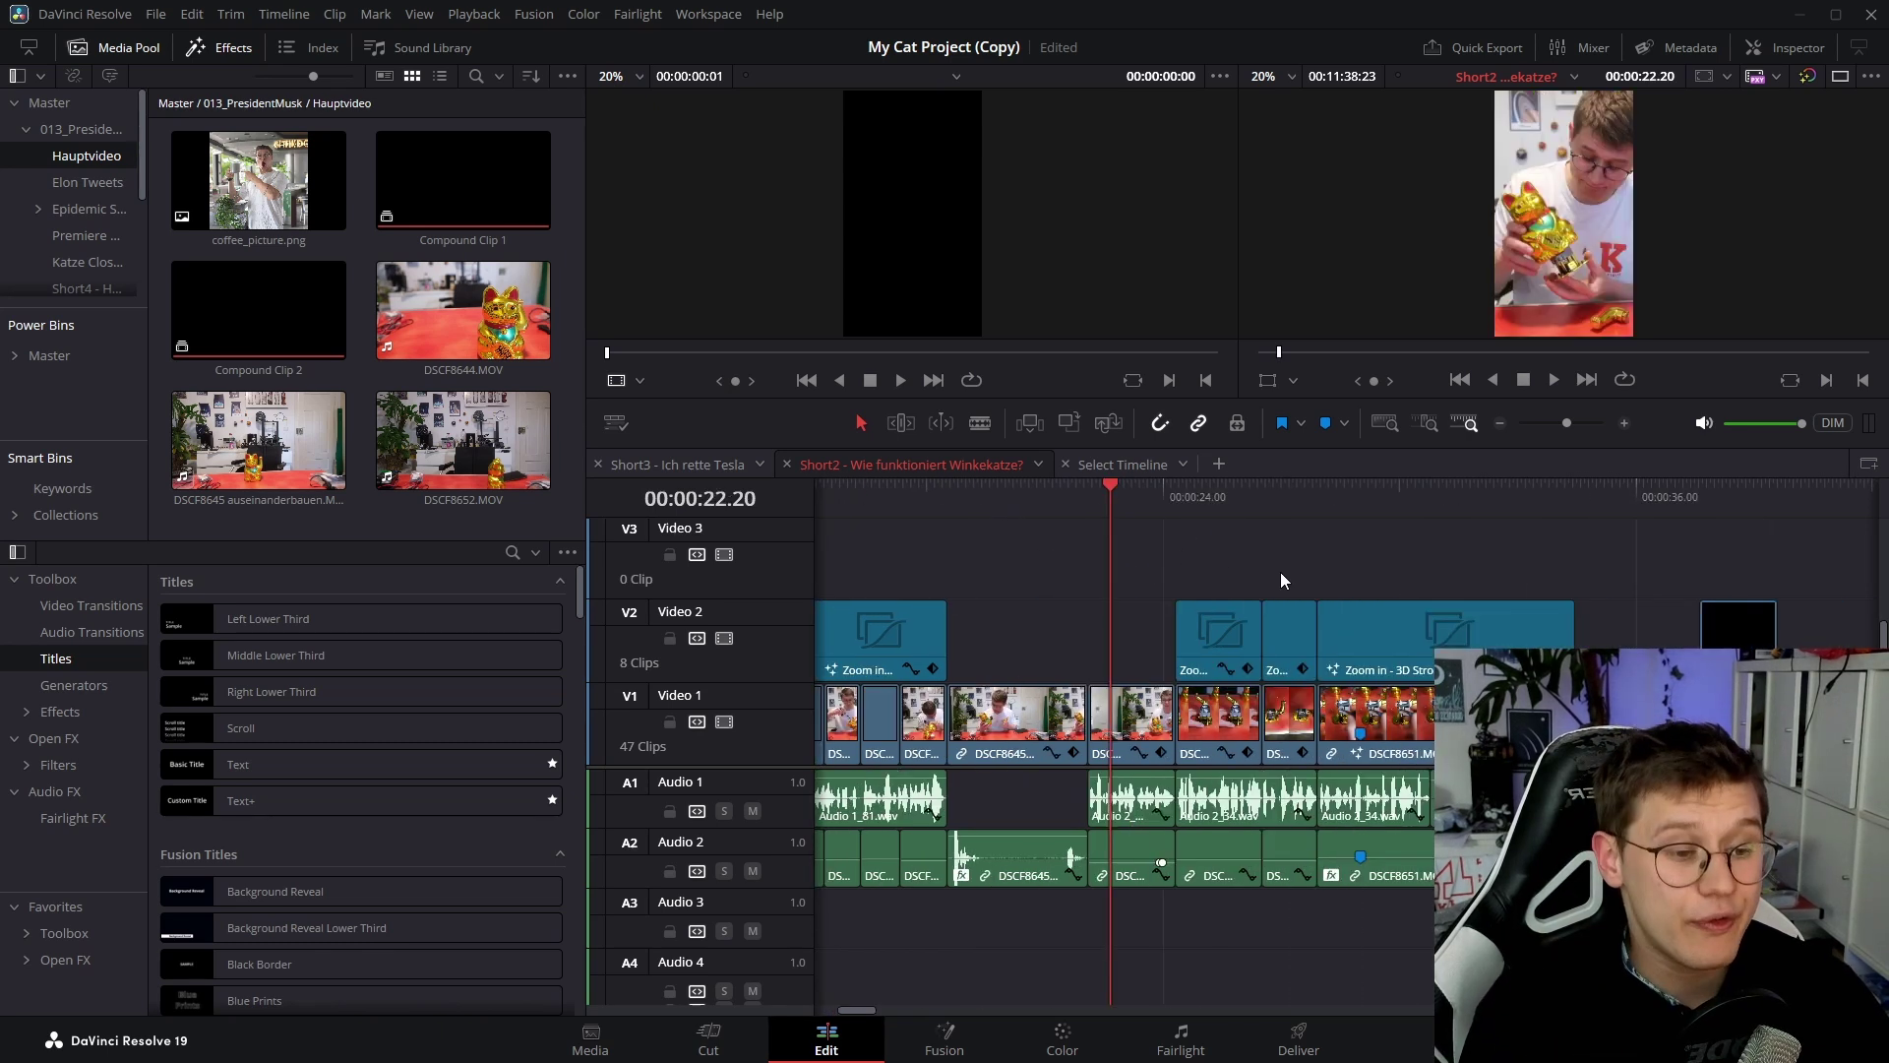
pyautogui.hscroll(3, 1279, 571)
pyautogui.moveTo(1095, 543); pyautogui.dragTo(1177, 664)
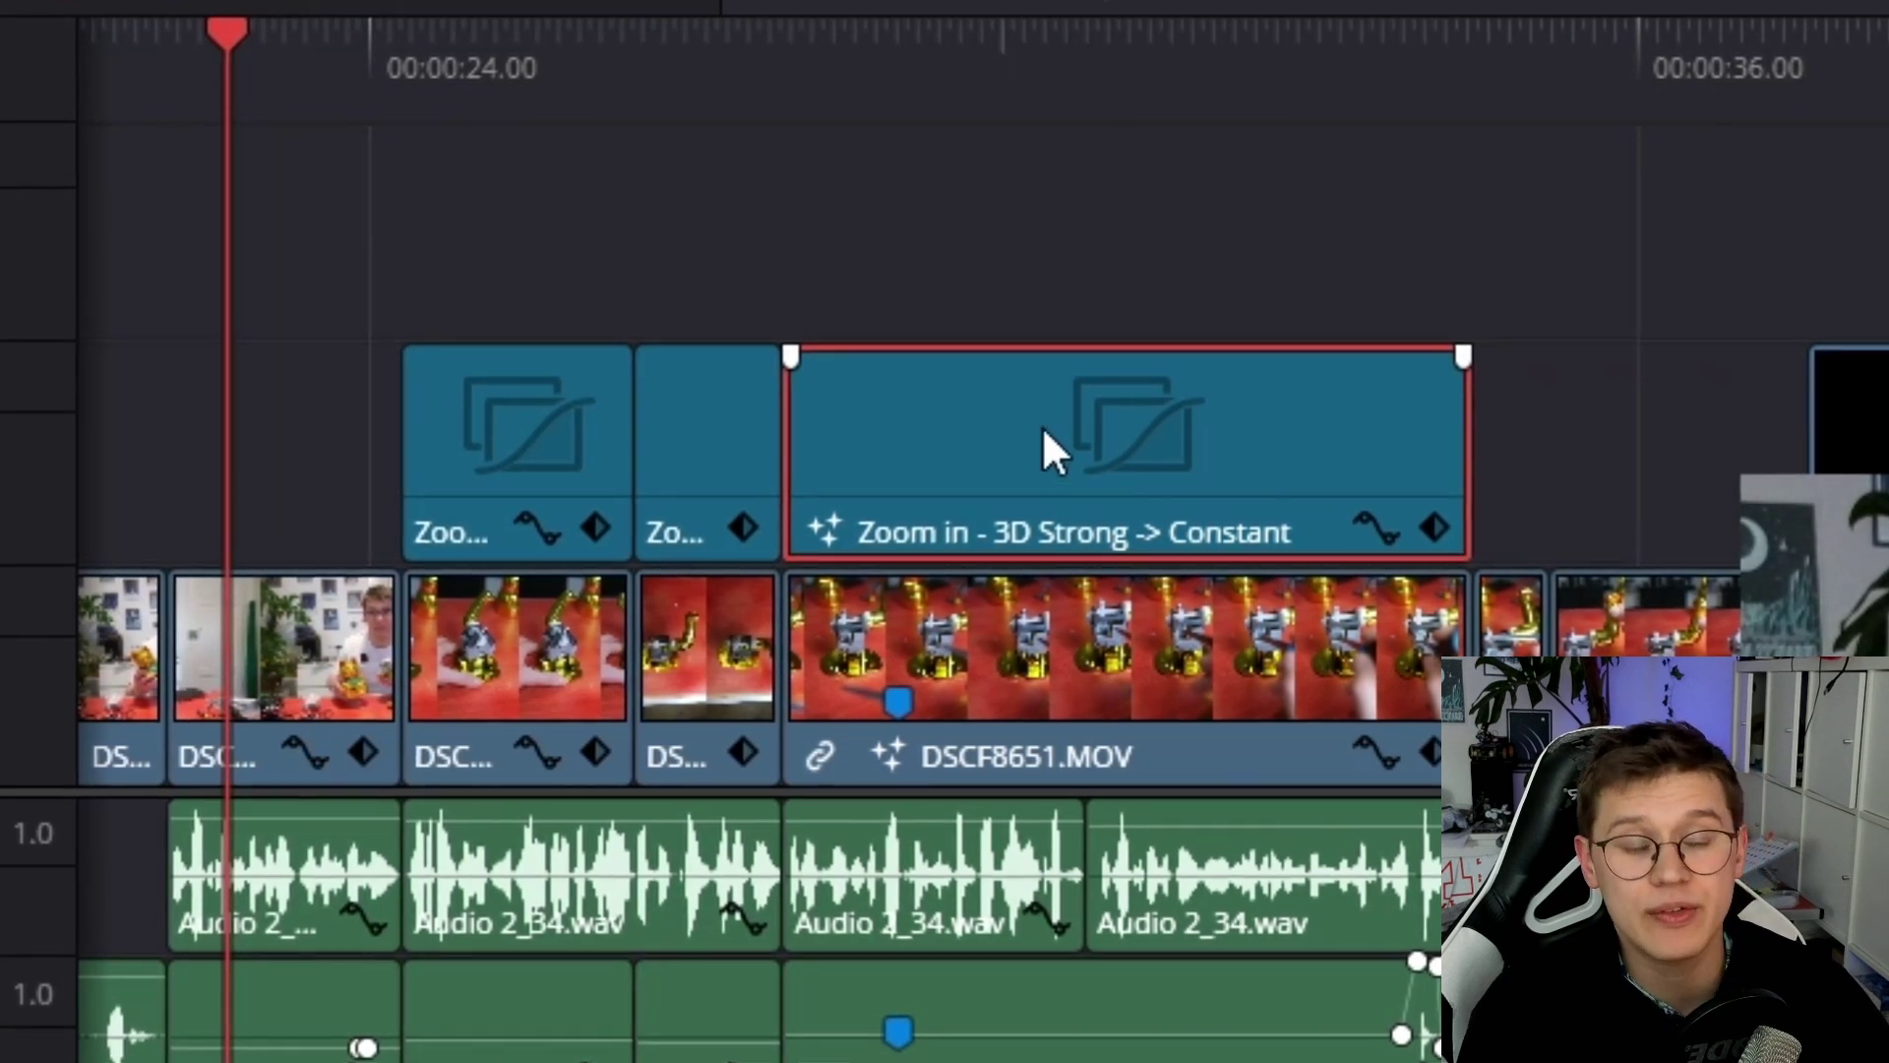
pyautogui.press('BackSpace')
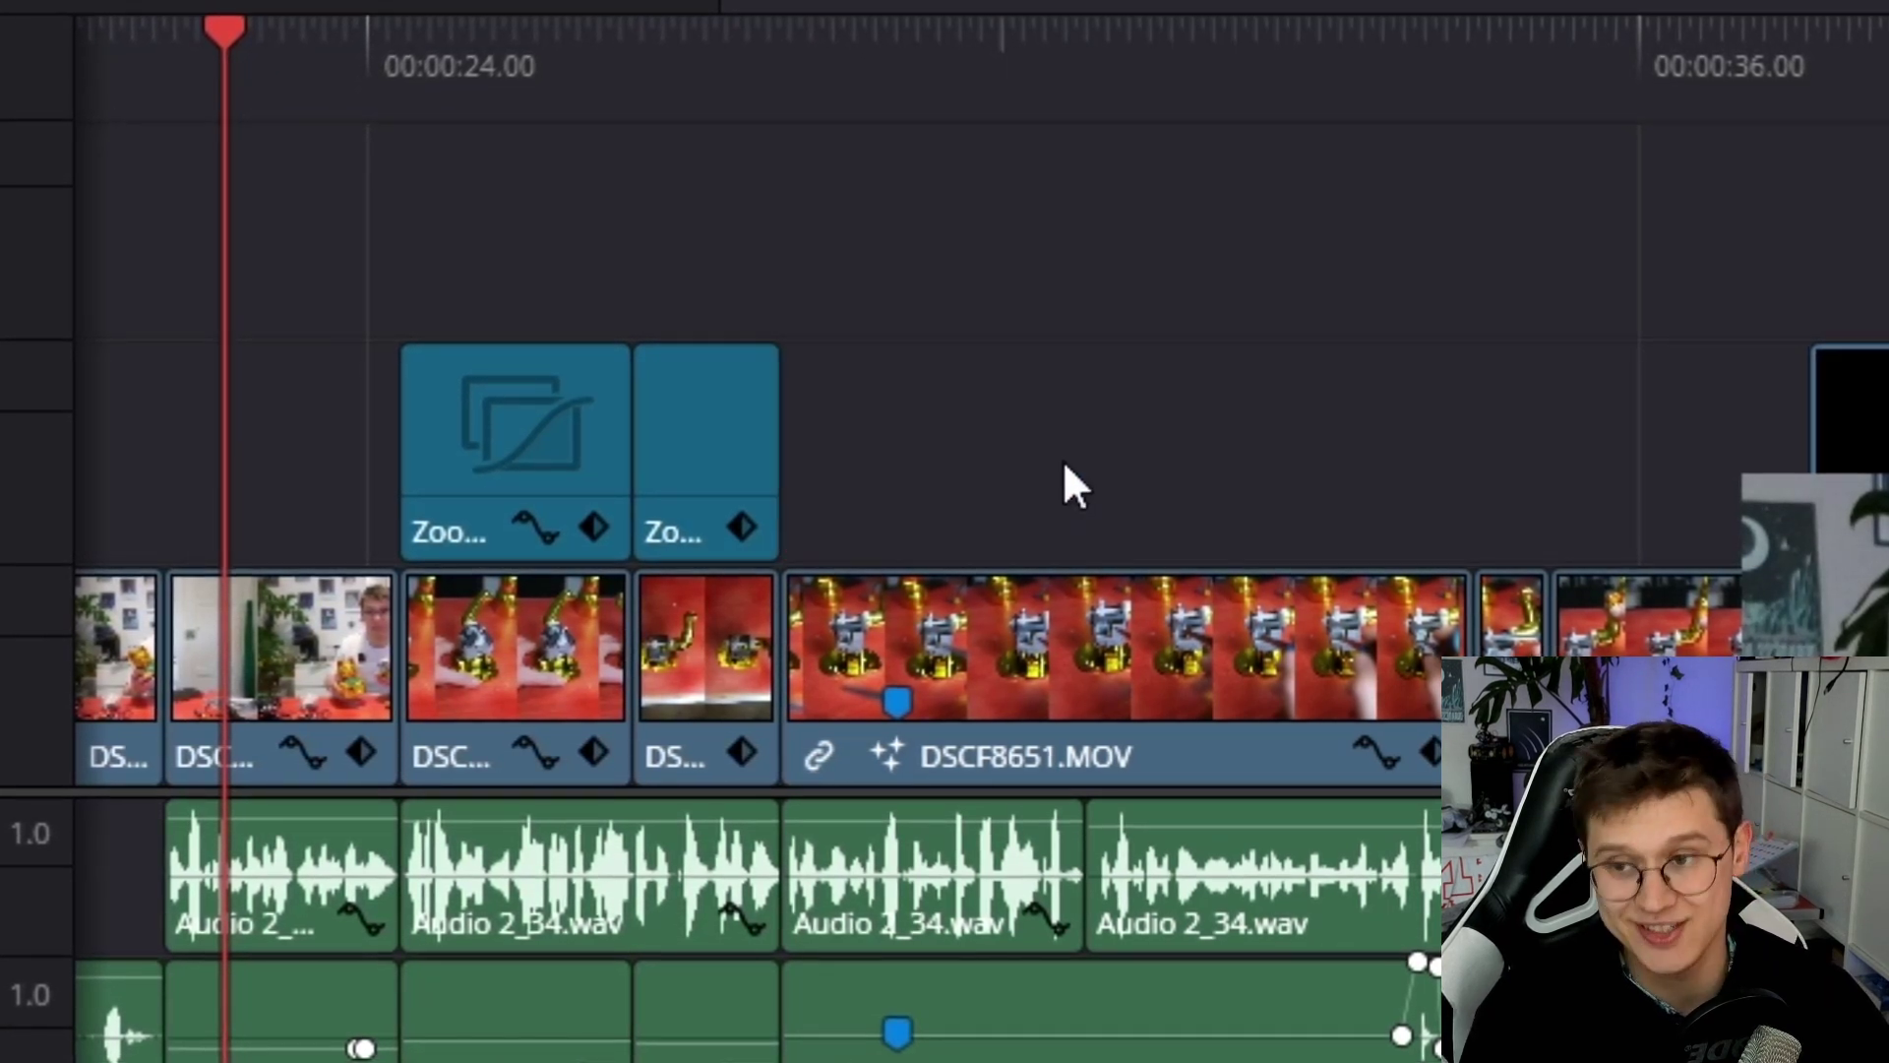